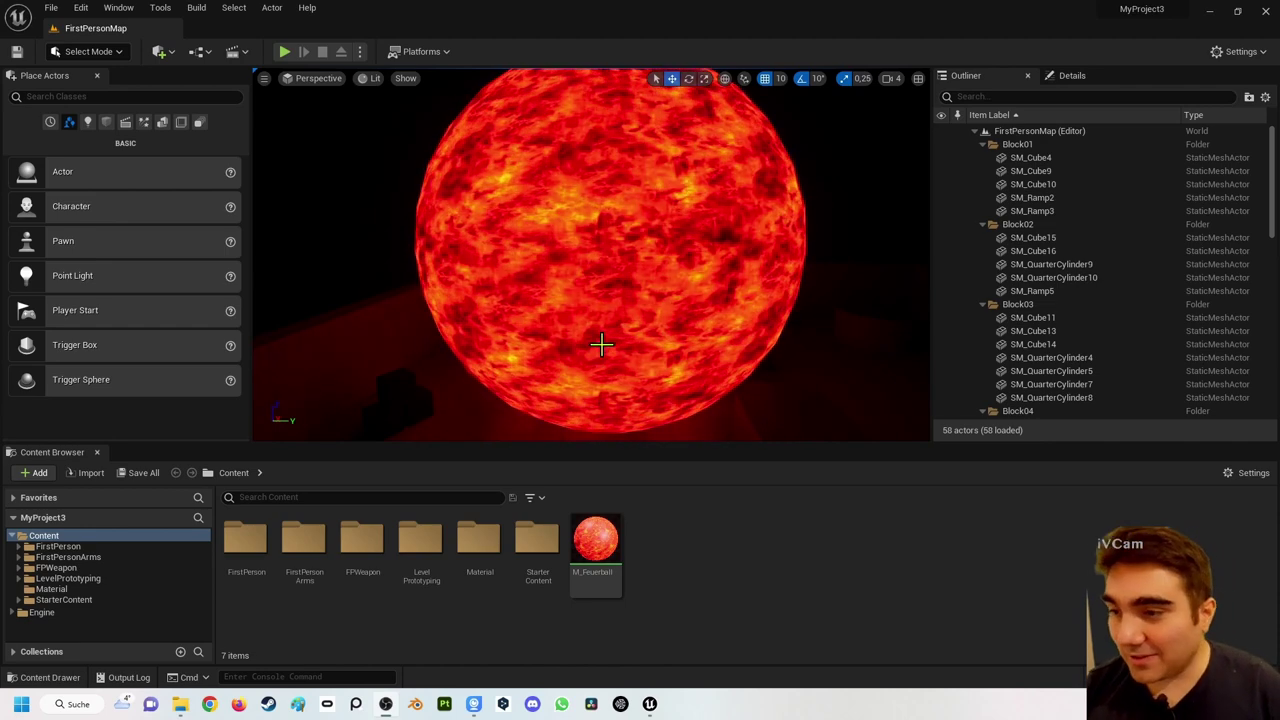
Step: Select the glowing fireball sphere in FirstPersonMap and delete it
right_drag(622, 344, 460, 409)
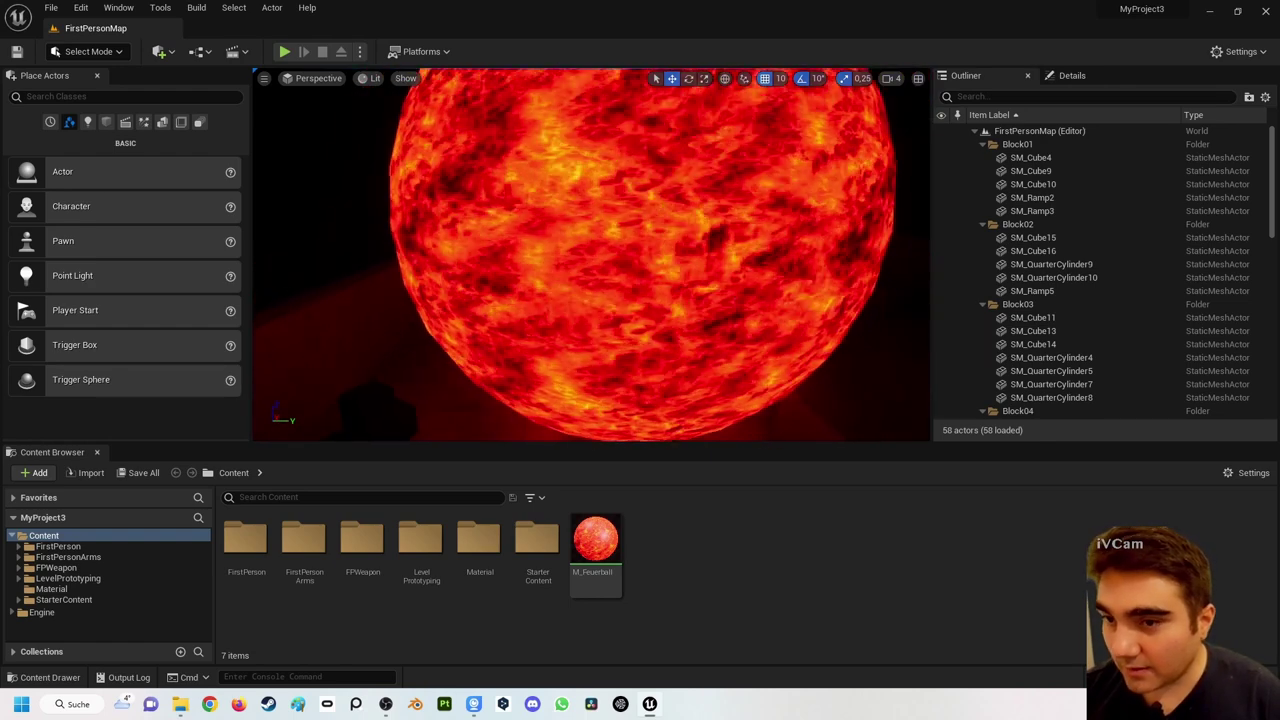
right_drag(460, 409, 697, 265)
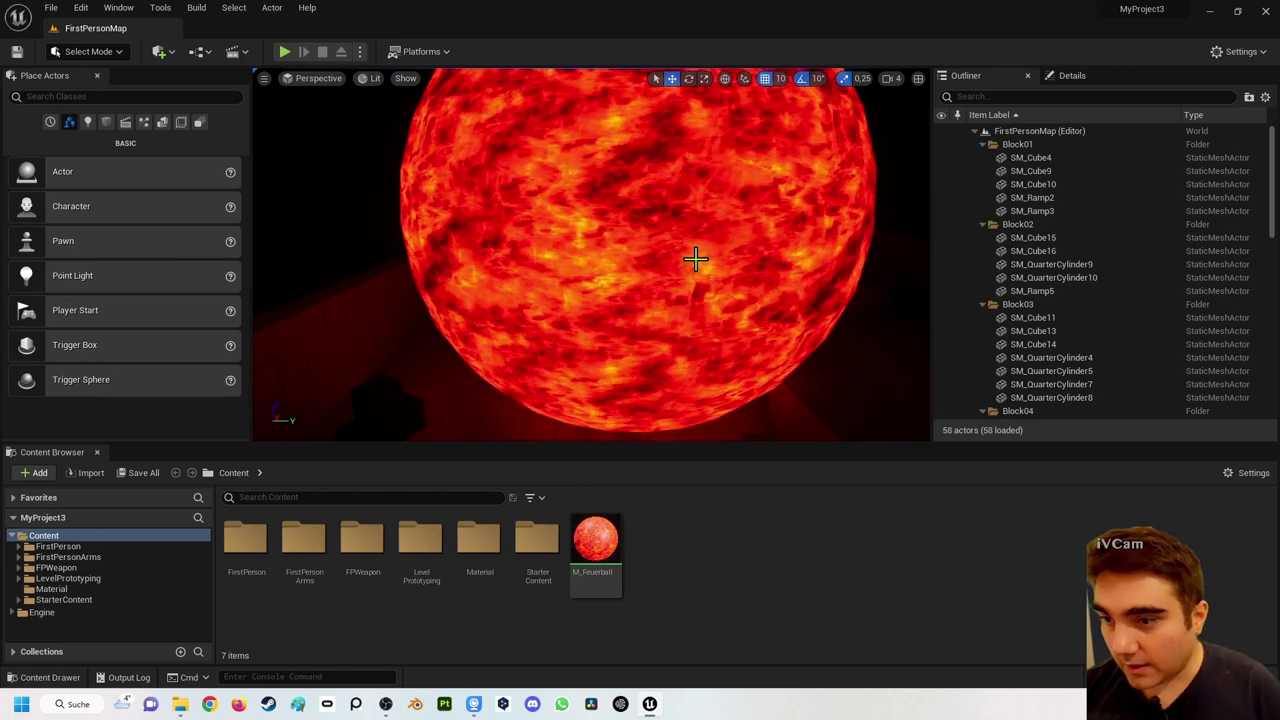
click(695, 260)
key(Delete)
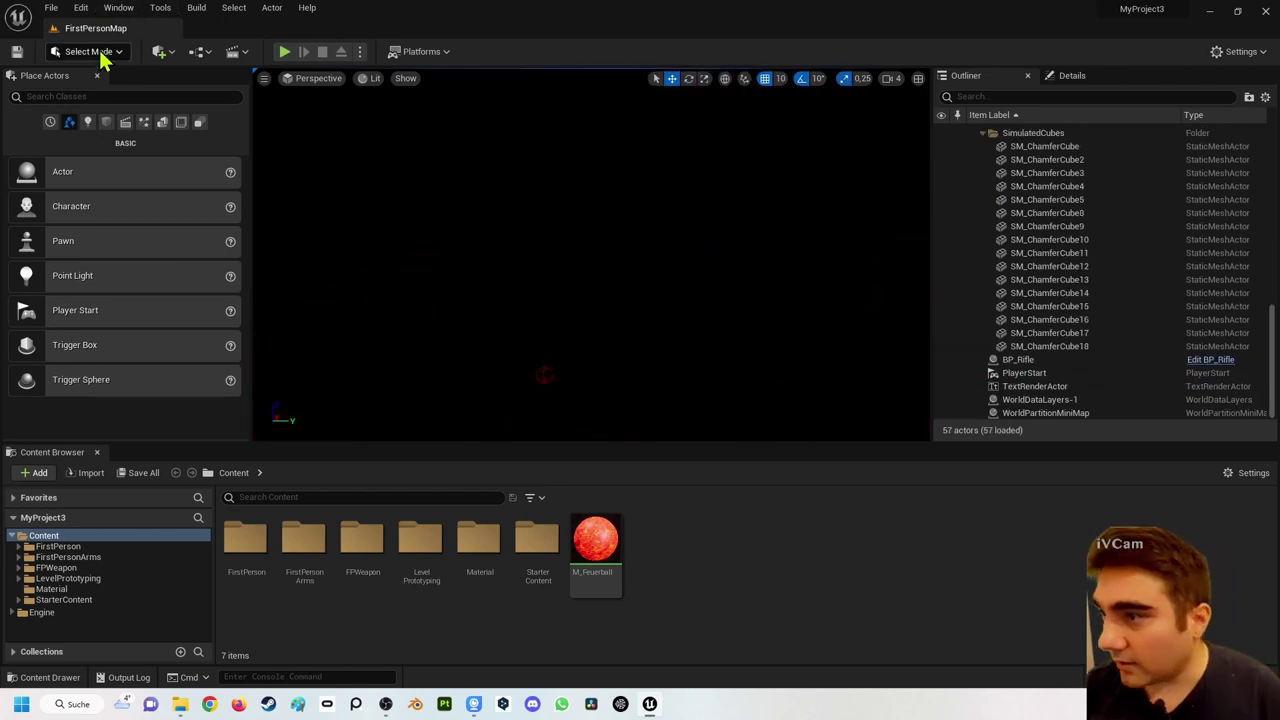
Step: Place a Directional Light from the Lights category into the level
click(88, 124)
drag(113, 174, 534, 190)
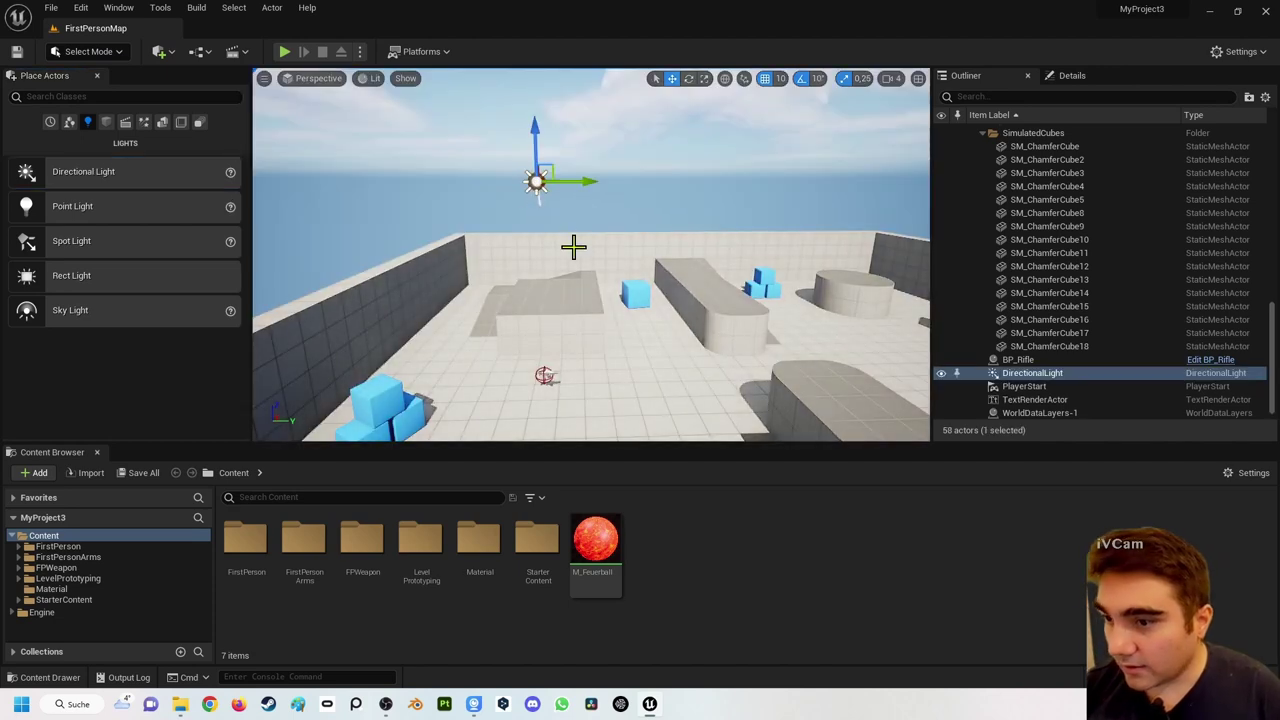
mouse_move(571, 307)
right_down()
mouse_move(585, 300)
mouse_move(585, 260)
right_up()
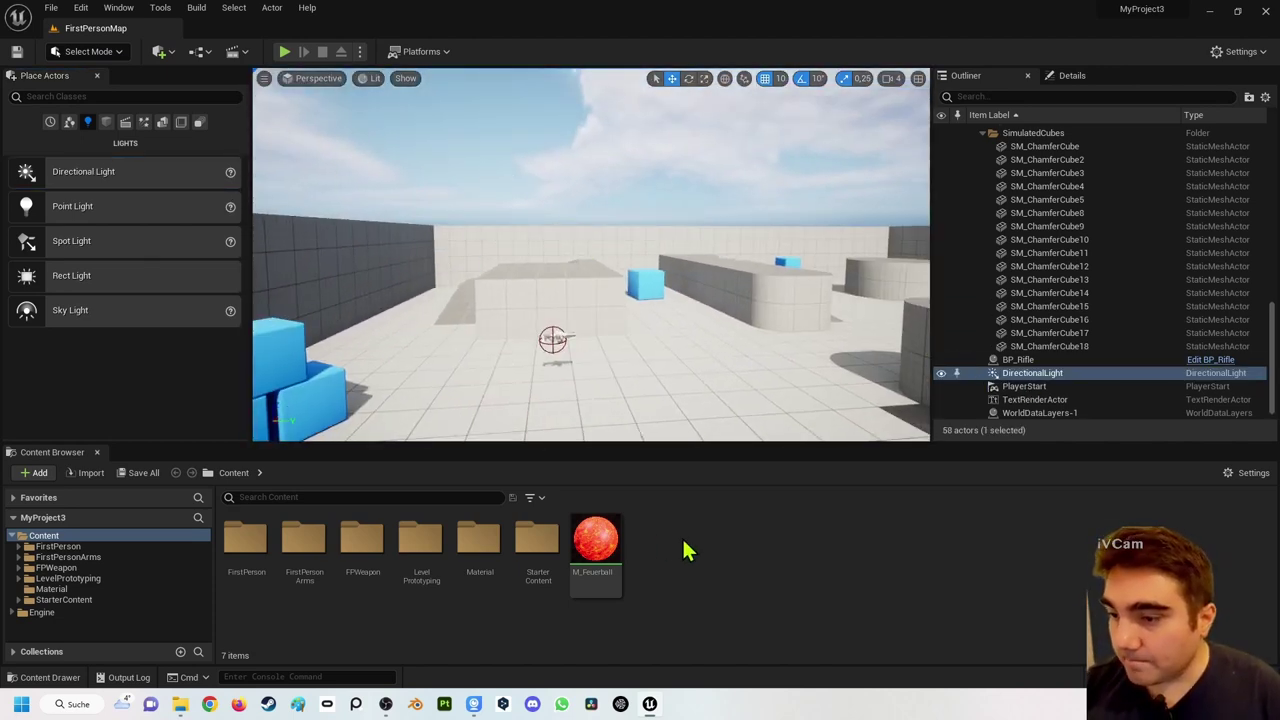
Step: Create a new material asset in the Content Browser named M_Fireball
mouse_move(606, 550)
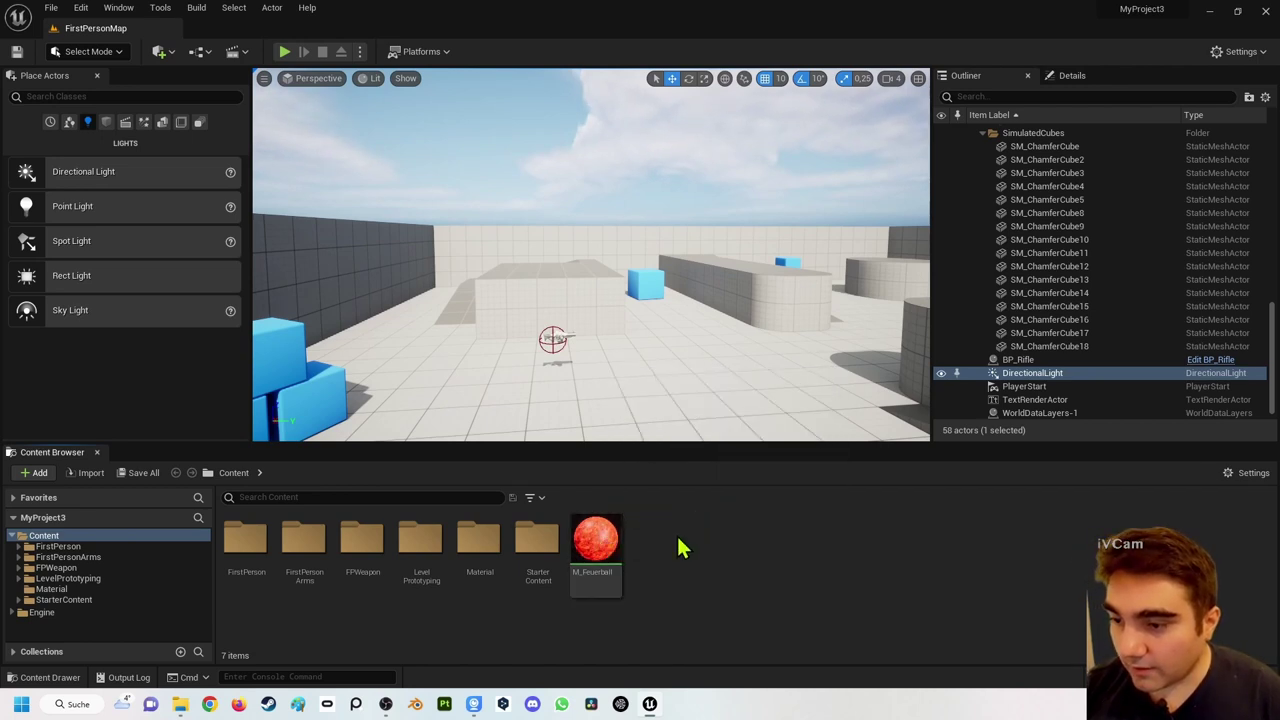
right_click(678, 547)
click(731, 232)
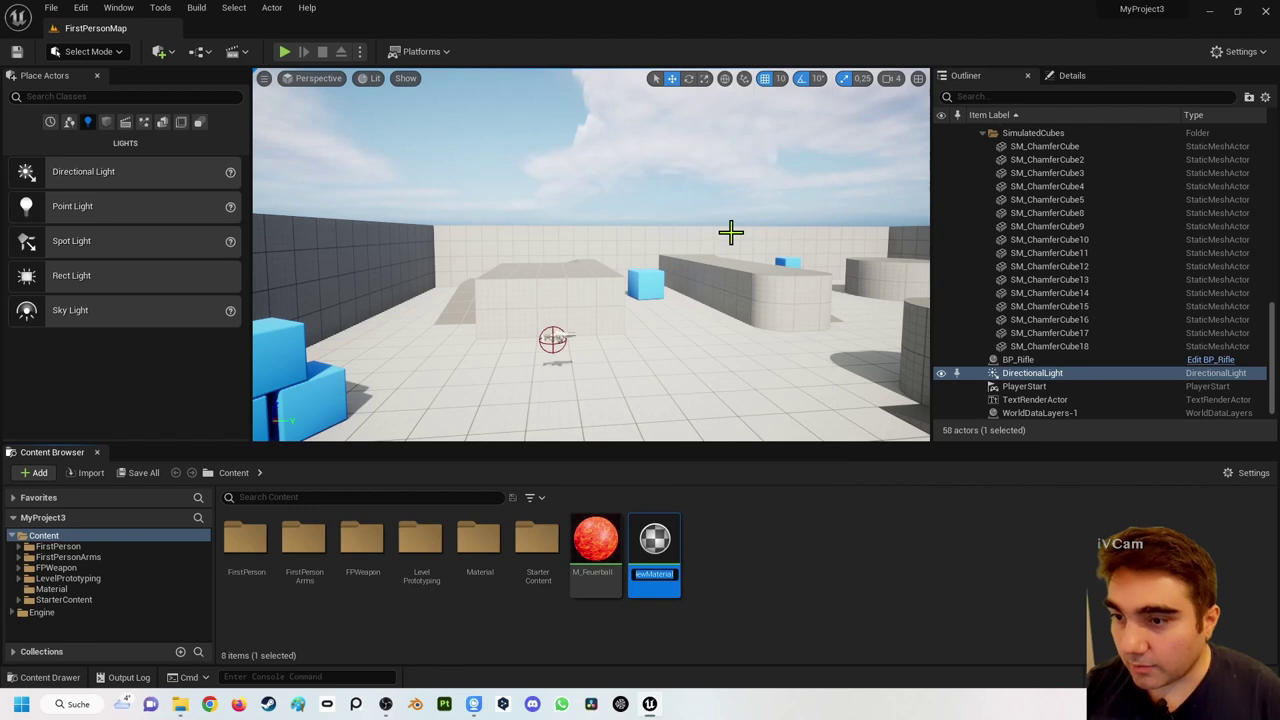
right_click(755, 562)
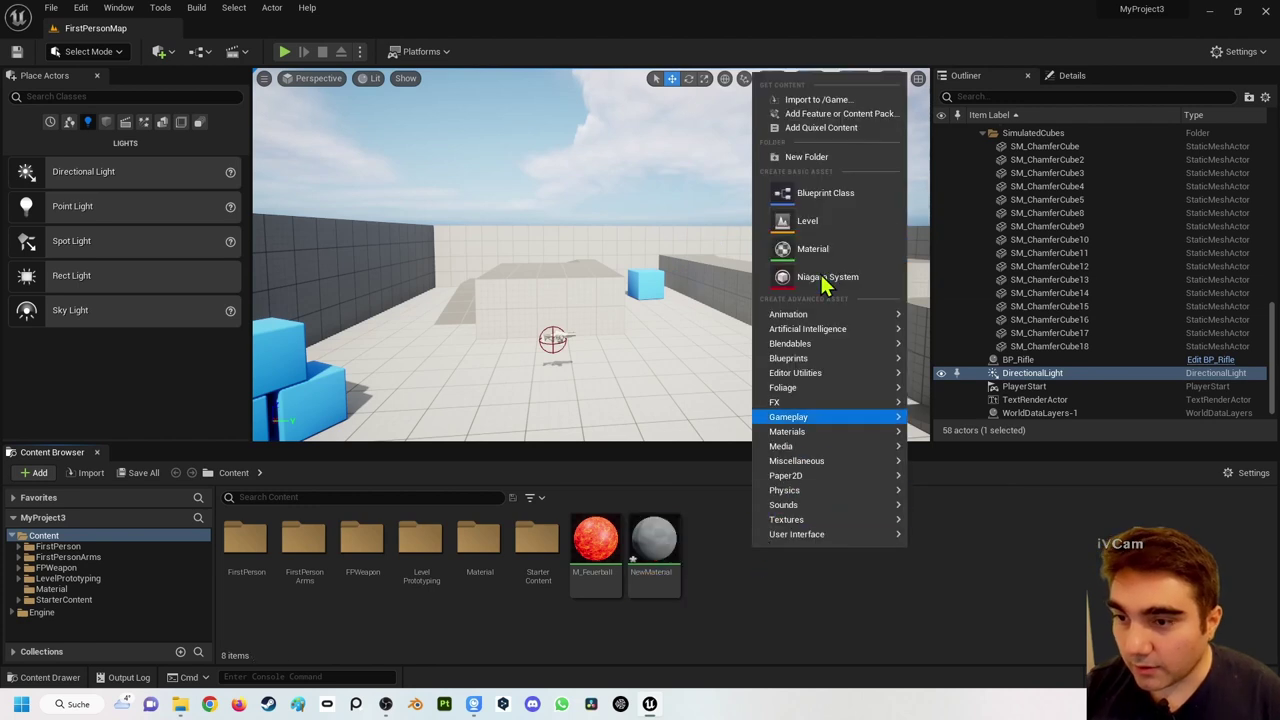
click(646, 563)
text(M_Fireball)
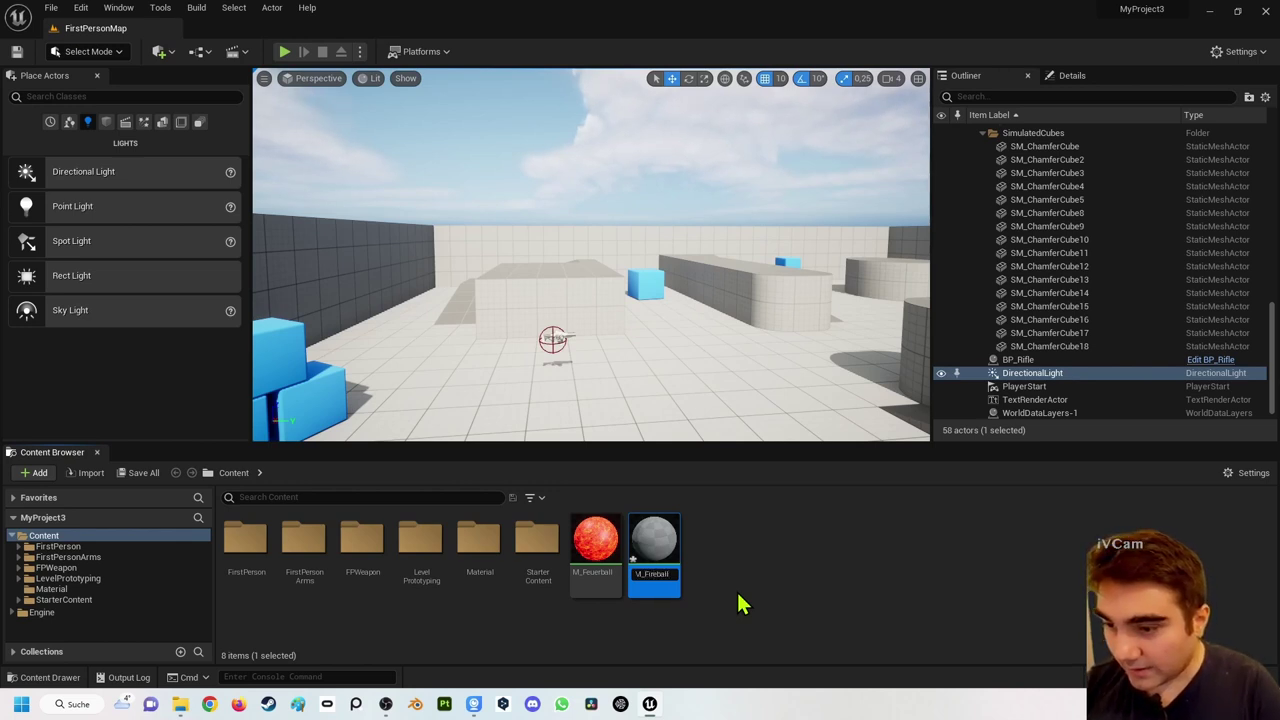
key(Return)
Step: Dock the Material Editor beside the level and move the output node right
mouse_move(529, 148)
mouse_down()
mouse_move(350, 37)
mouse_move(291, 29)
mouse_up()
right_drag(634, 149, 818, 245)
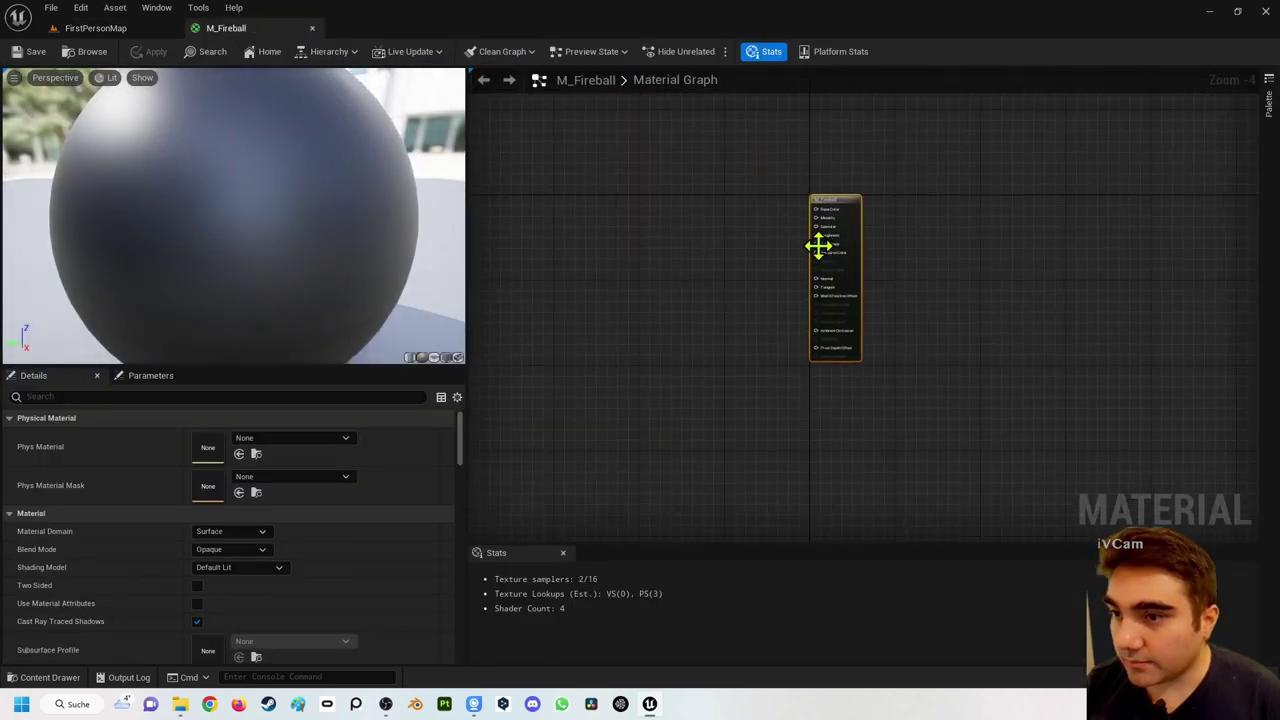
drag(846, 200, 1006, 205)
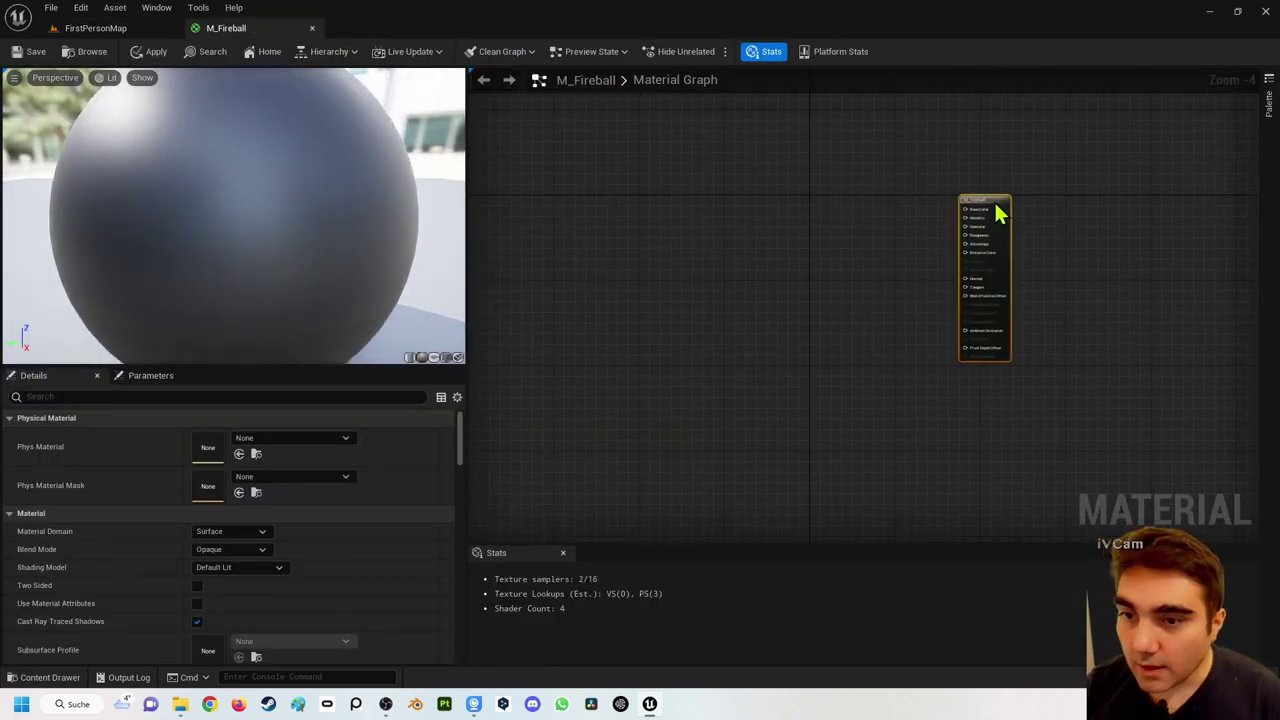
Step: Add a Texture Sample node to the graph, then switch back to FirstPersonMap
right_click(648, 229)
text(te)
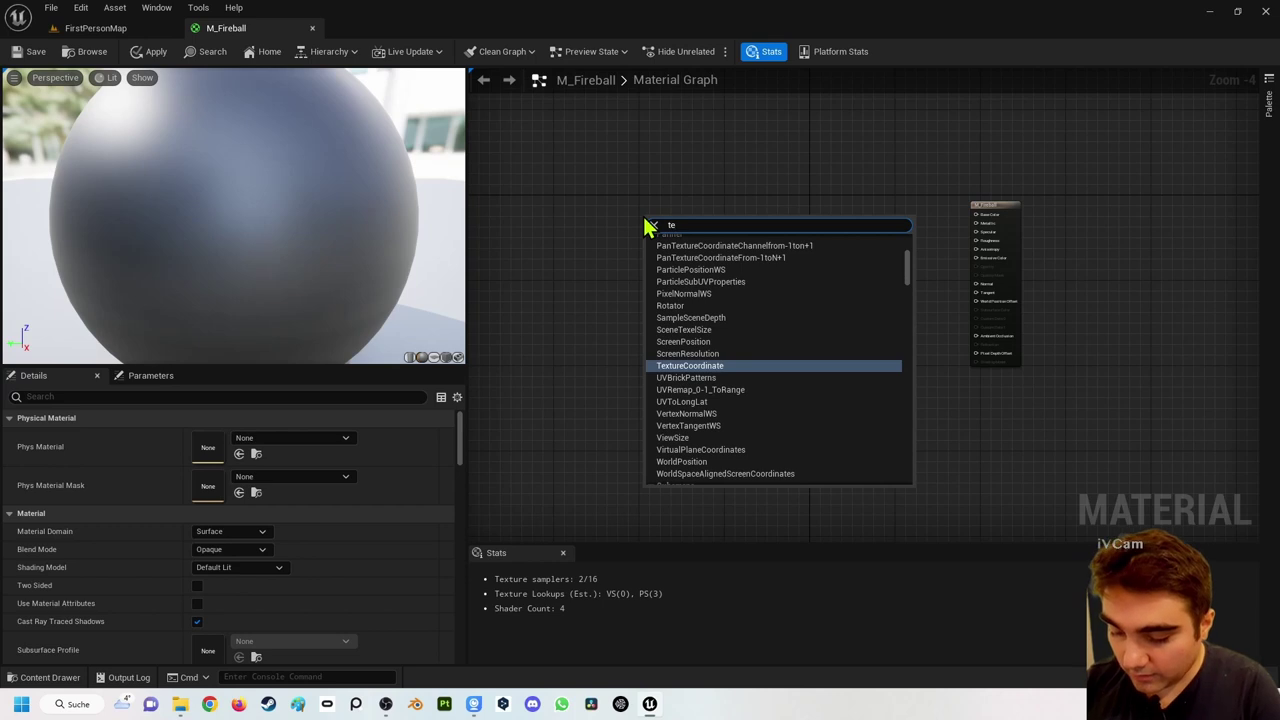
text(xtur)
key(Return)
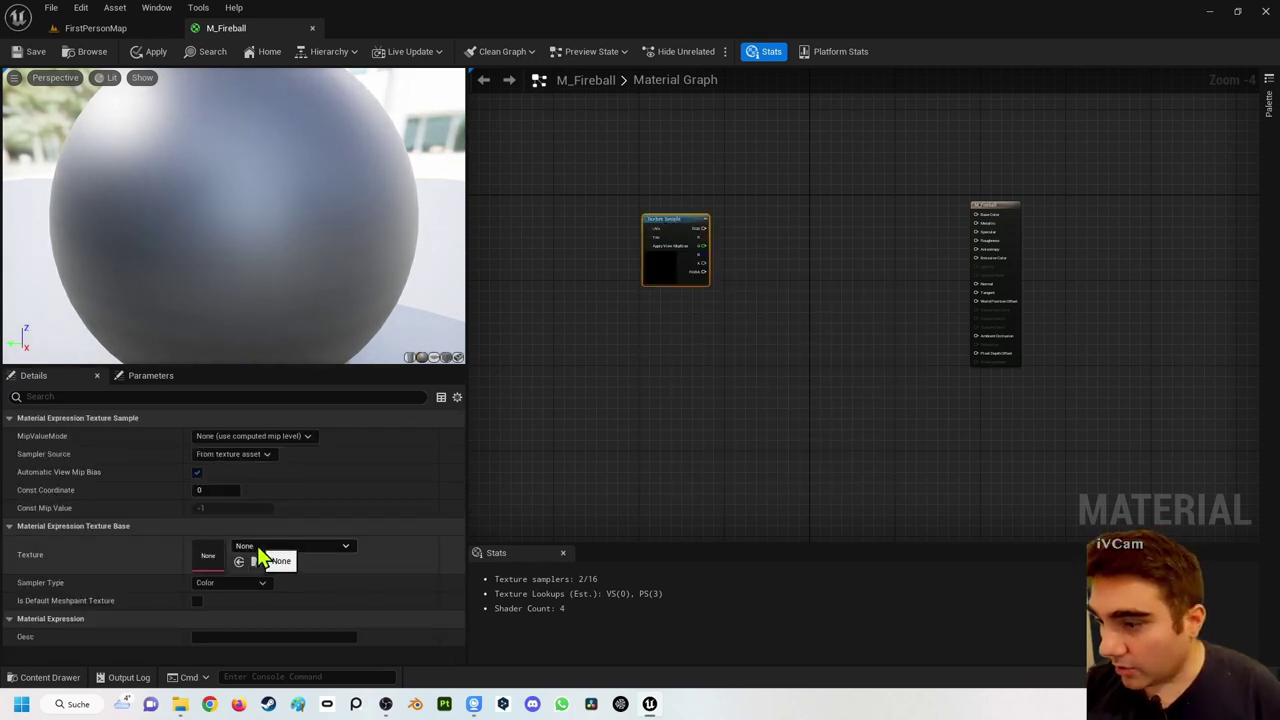
click(130, 30)
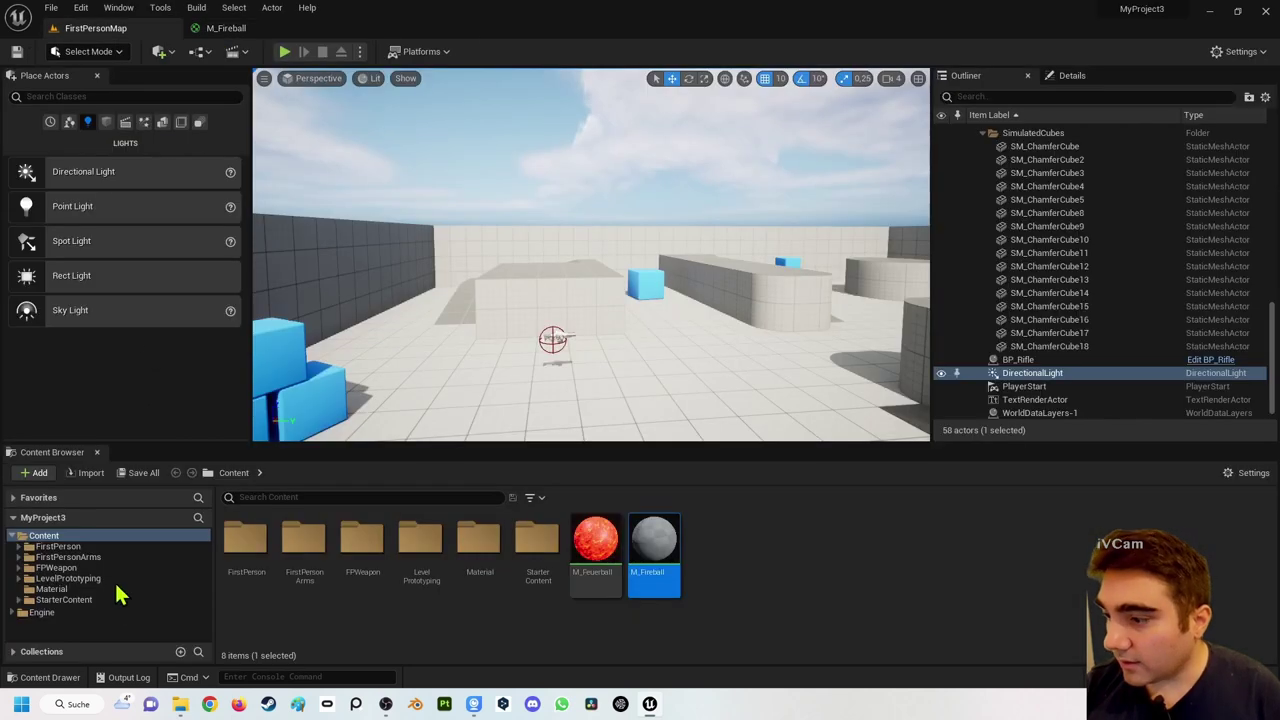
Step: Browse the Feature or Content Pack list without adding anything, then reopen M_Fireball
click(36, 473)
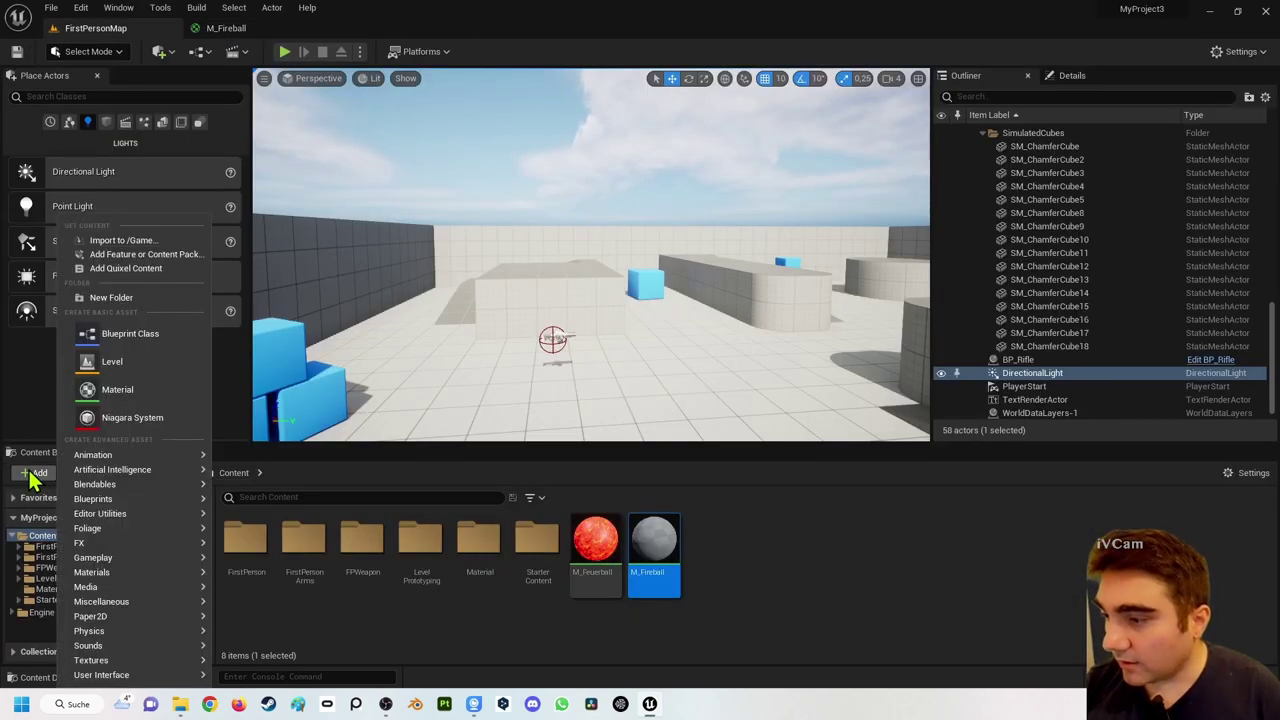
click(120, 256)
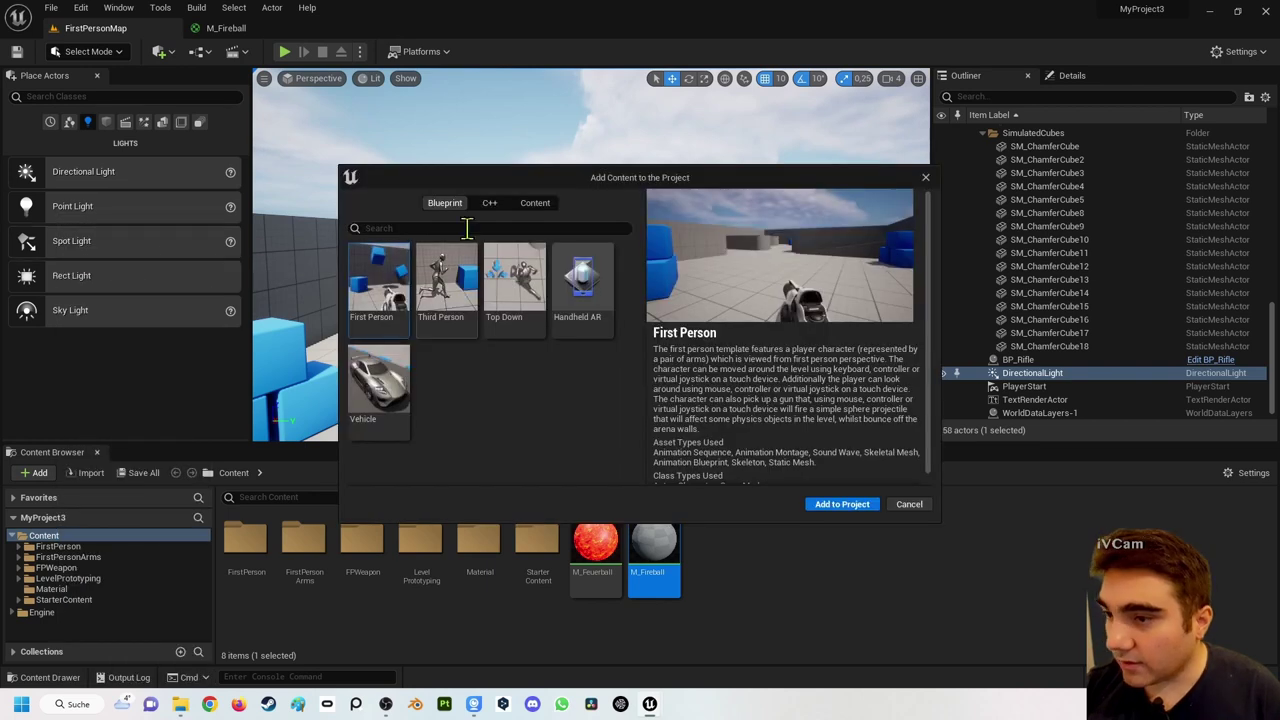
click(538, 205)
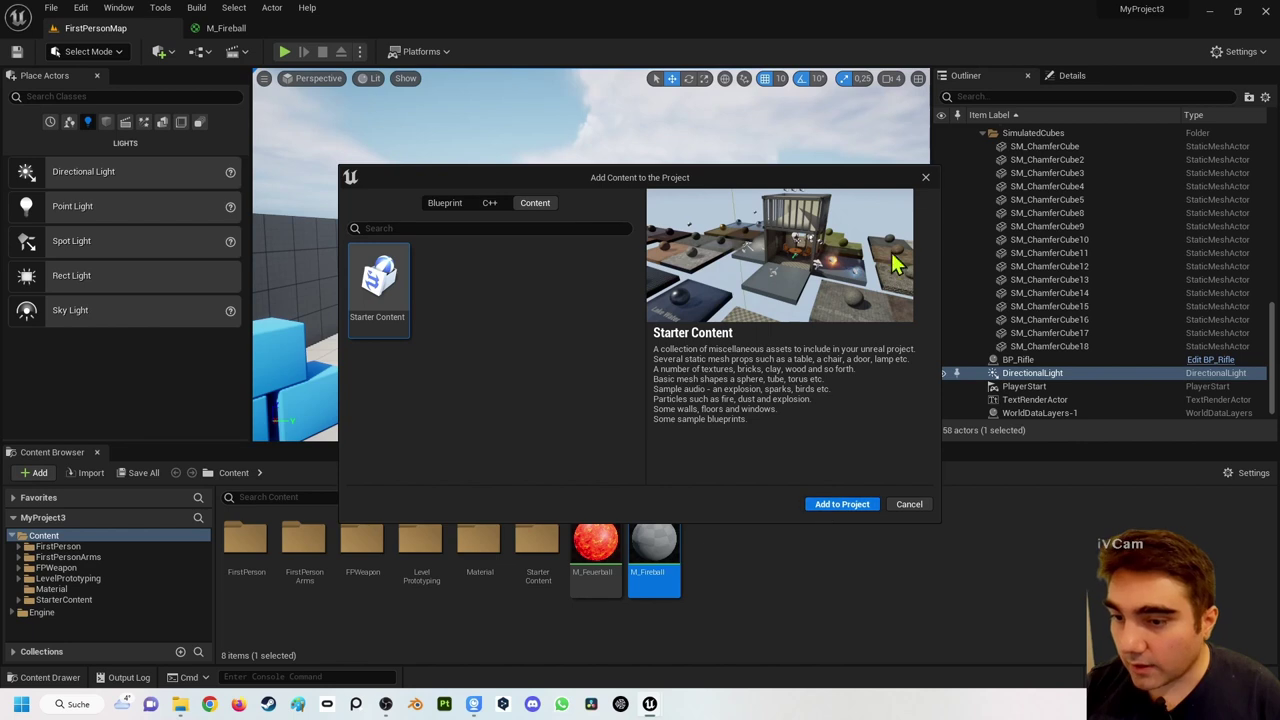
click(925, 178)
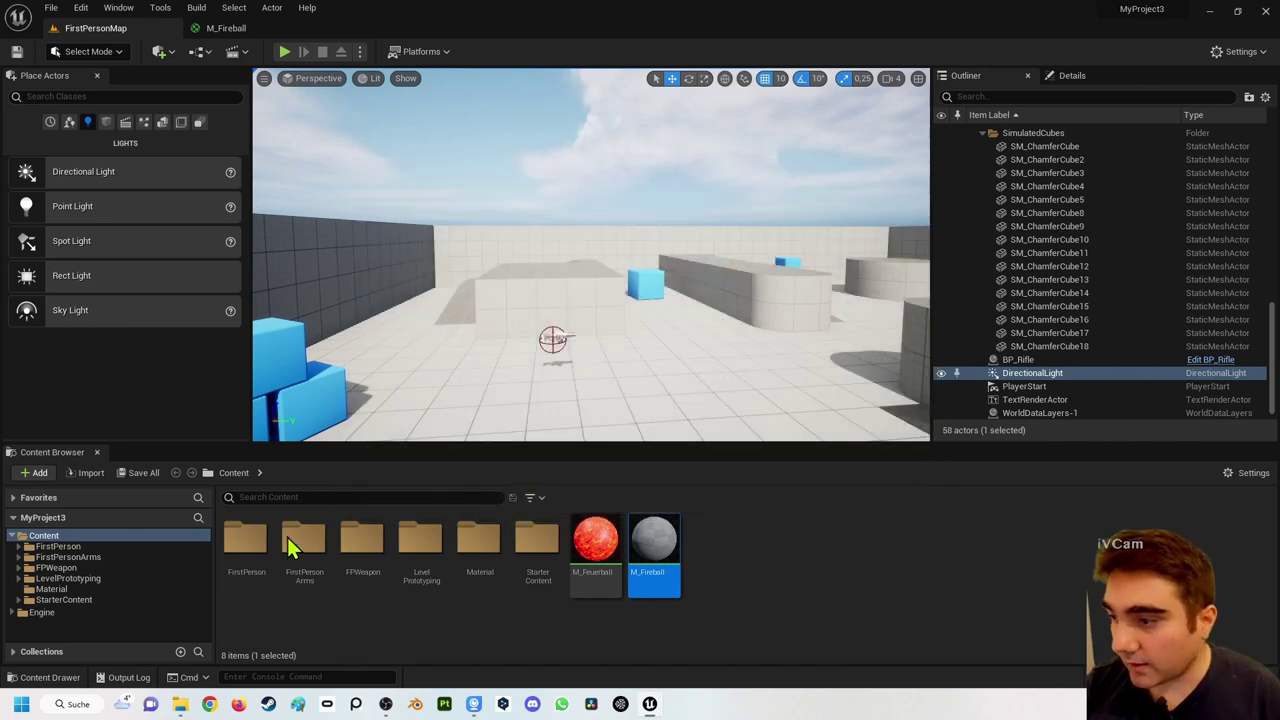
double_click(647, 549)
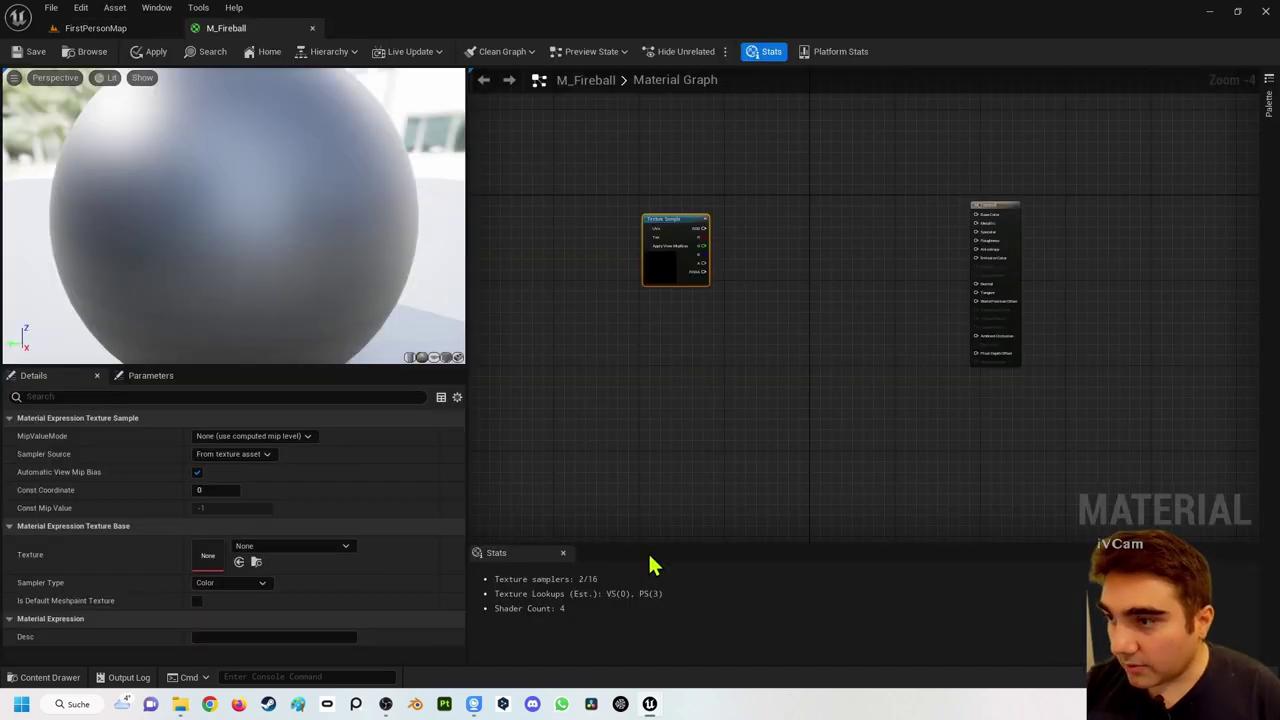
Step: Assign the T_Fire_Tiled_D texture to the Texture Sample node
click(265, 548)
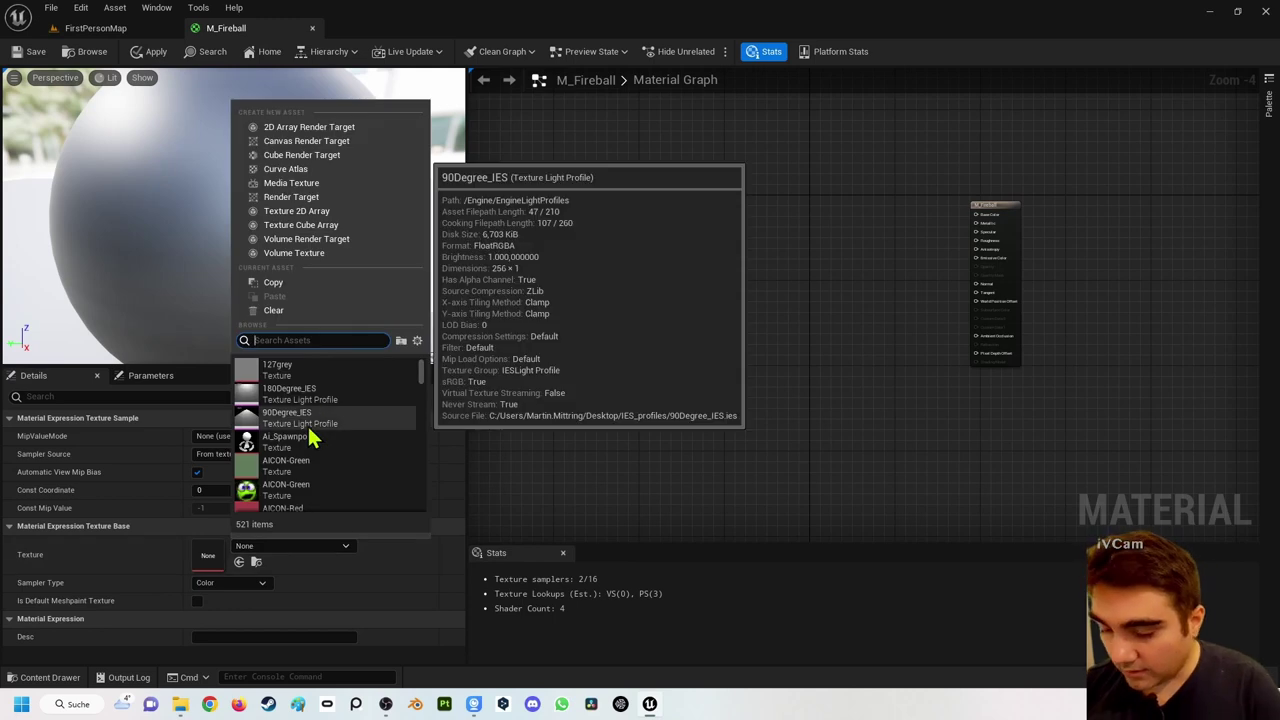
text(T_Fire)
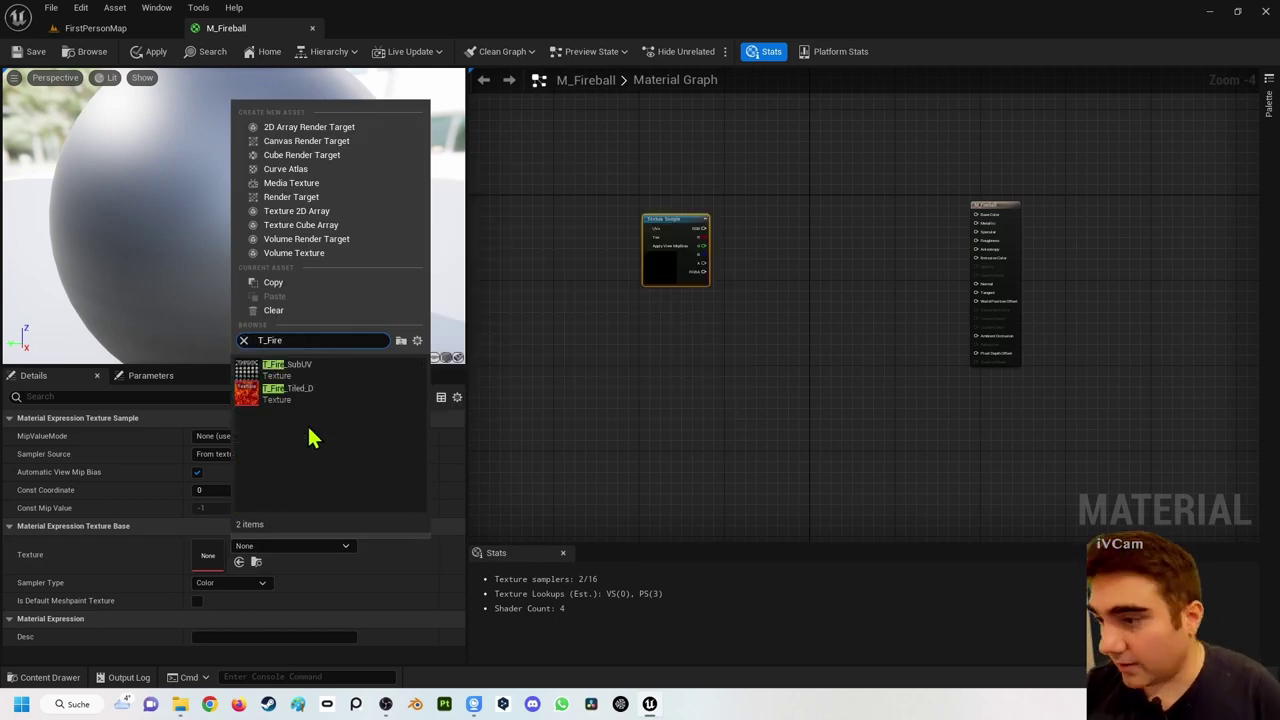
click(305, 395)
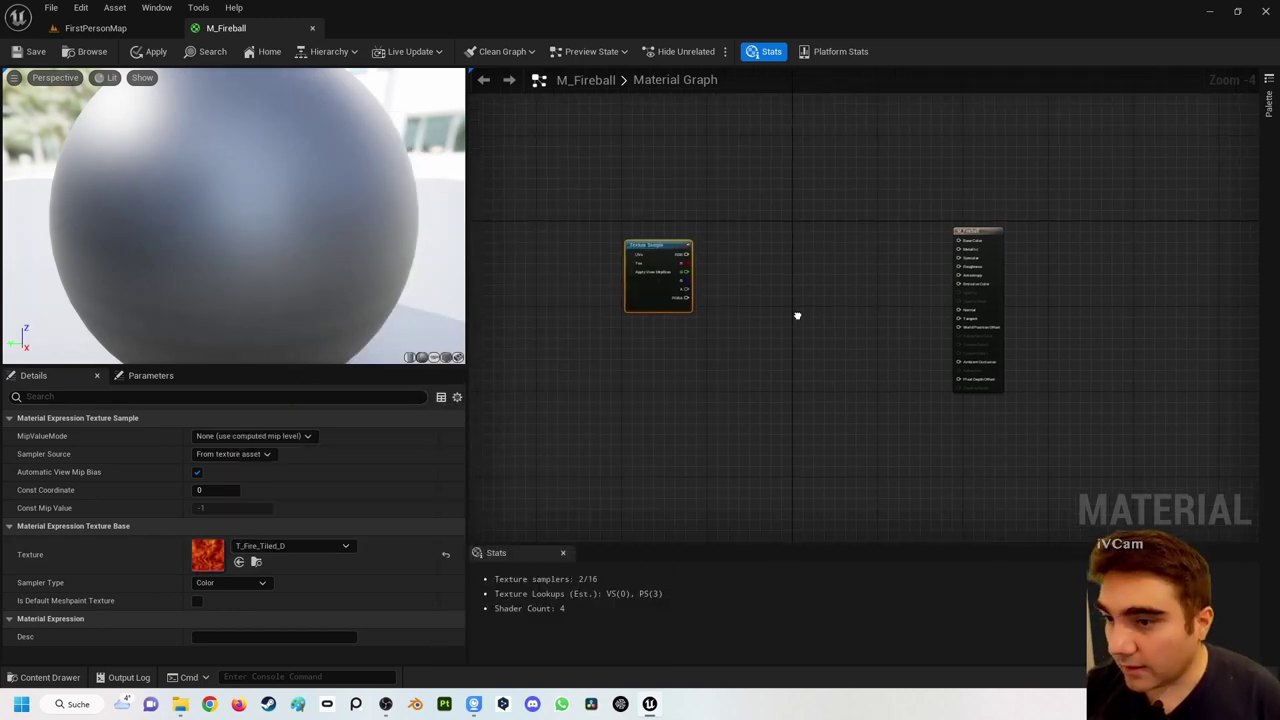
scroll(680, 337, up, 4)
scroll(672, 340, down, 4)
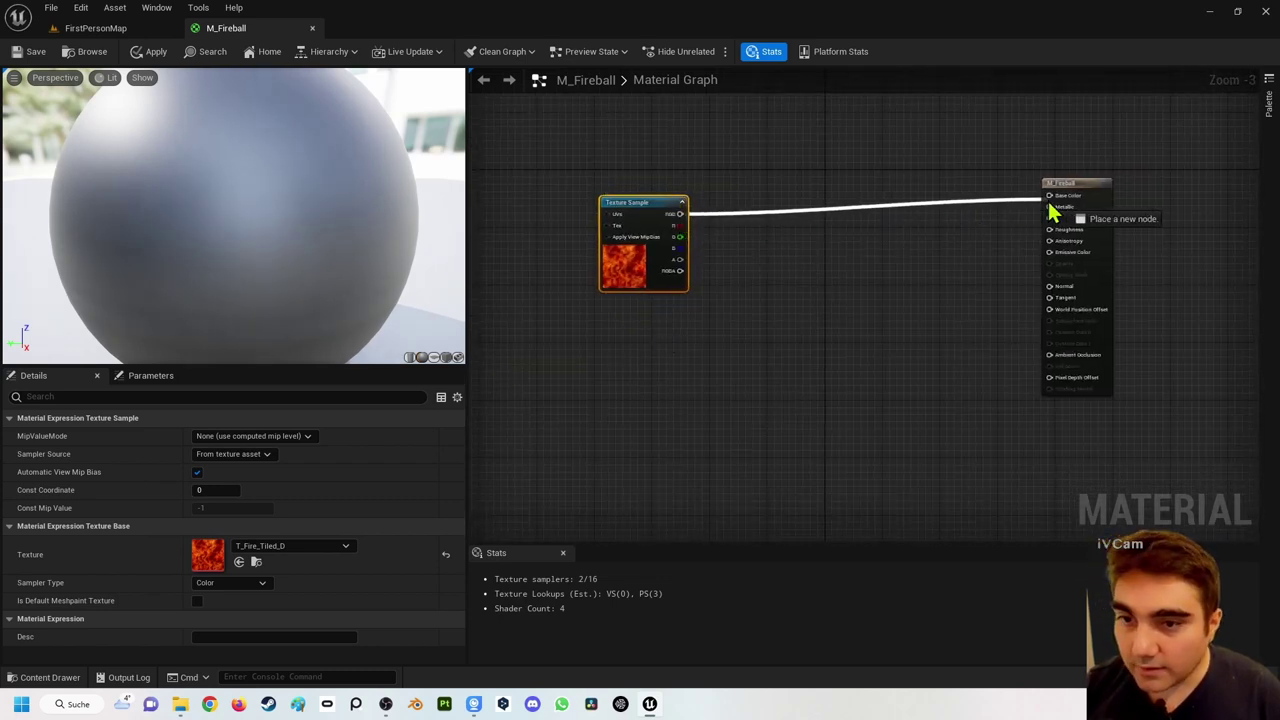
Step: Wire the texture's RGB output into Base Color and tidy the graph
drag(1053, 207, 1052, 197)
drag(644, 224, 710, 213)
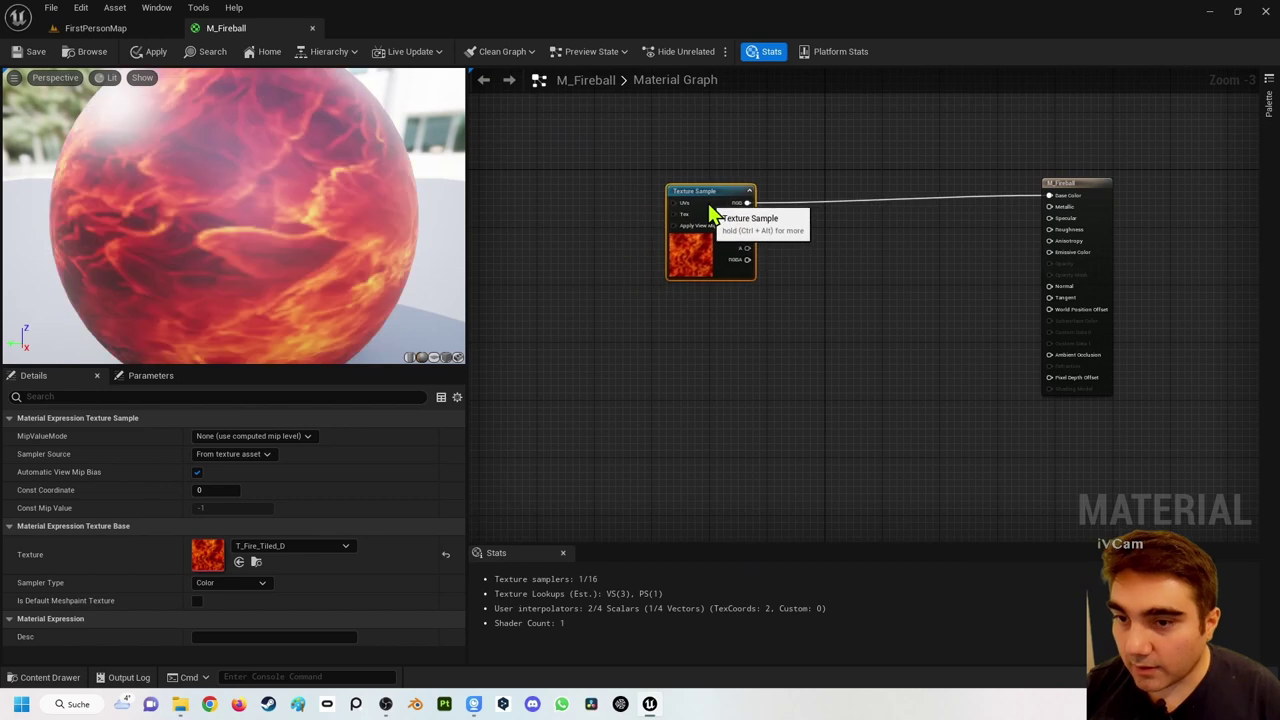
drag(265, 222, 236, 219)
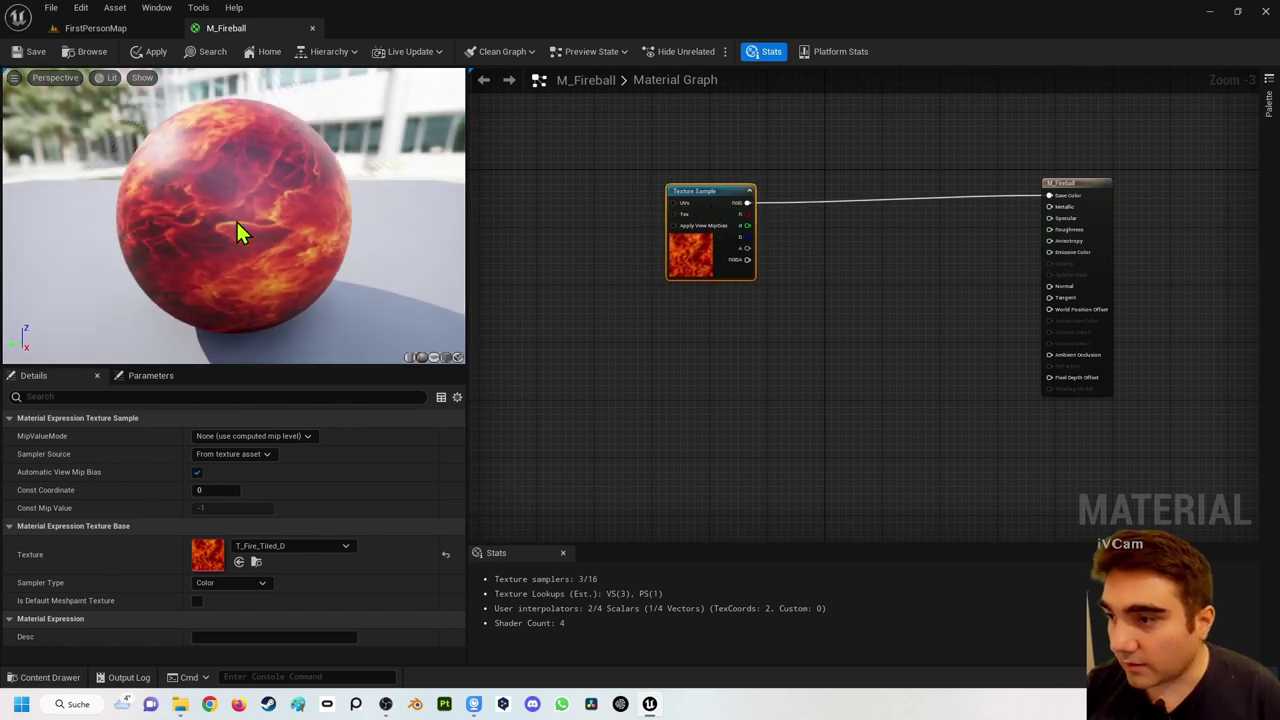
right_drag(590, 226, 791, 228)
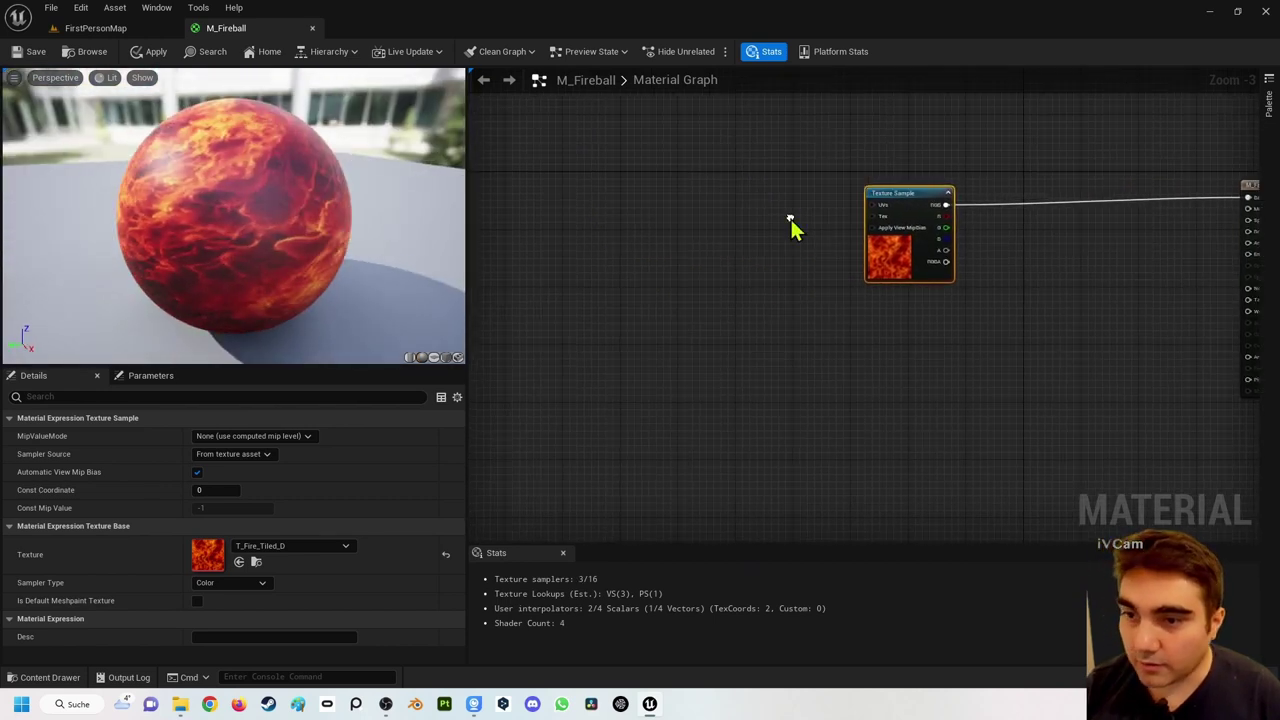
Step: Add a Panner node and connect it to the Texture Sample's UVs
right_click(705, 214)
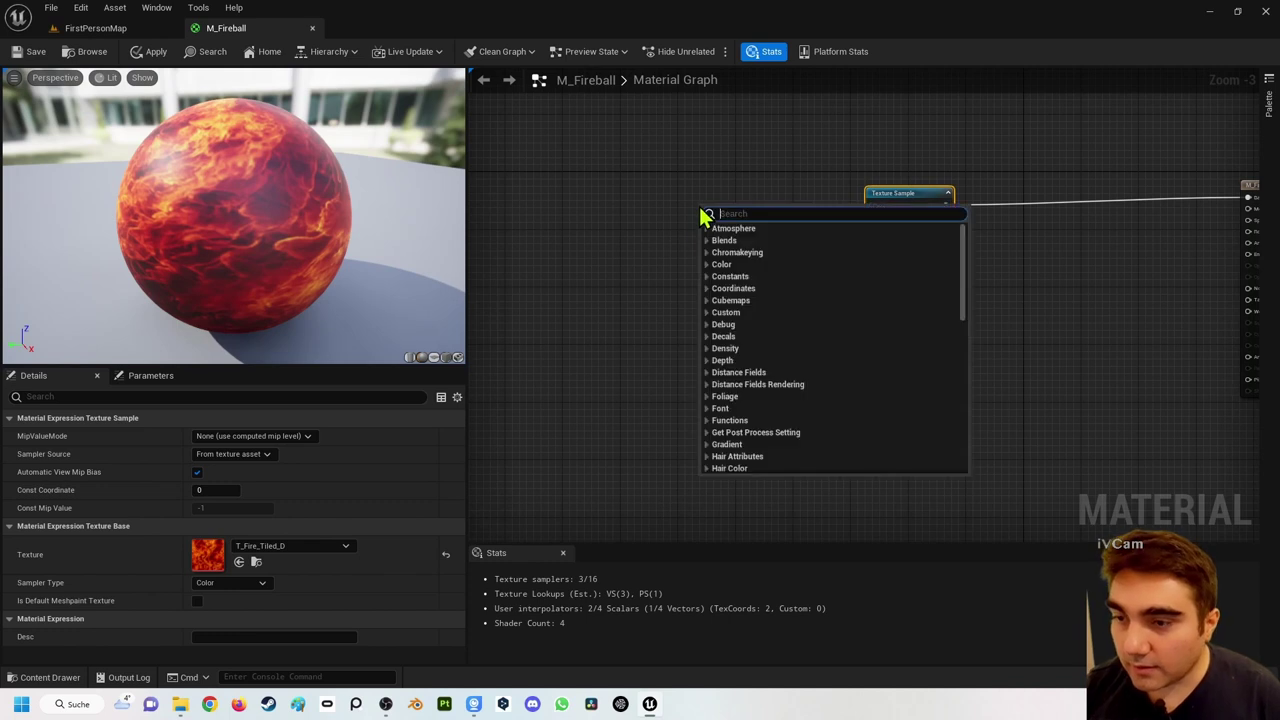
text(panner)
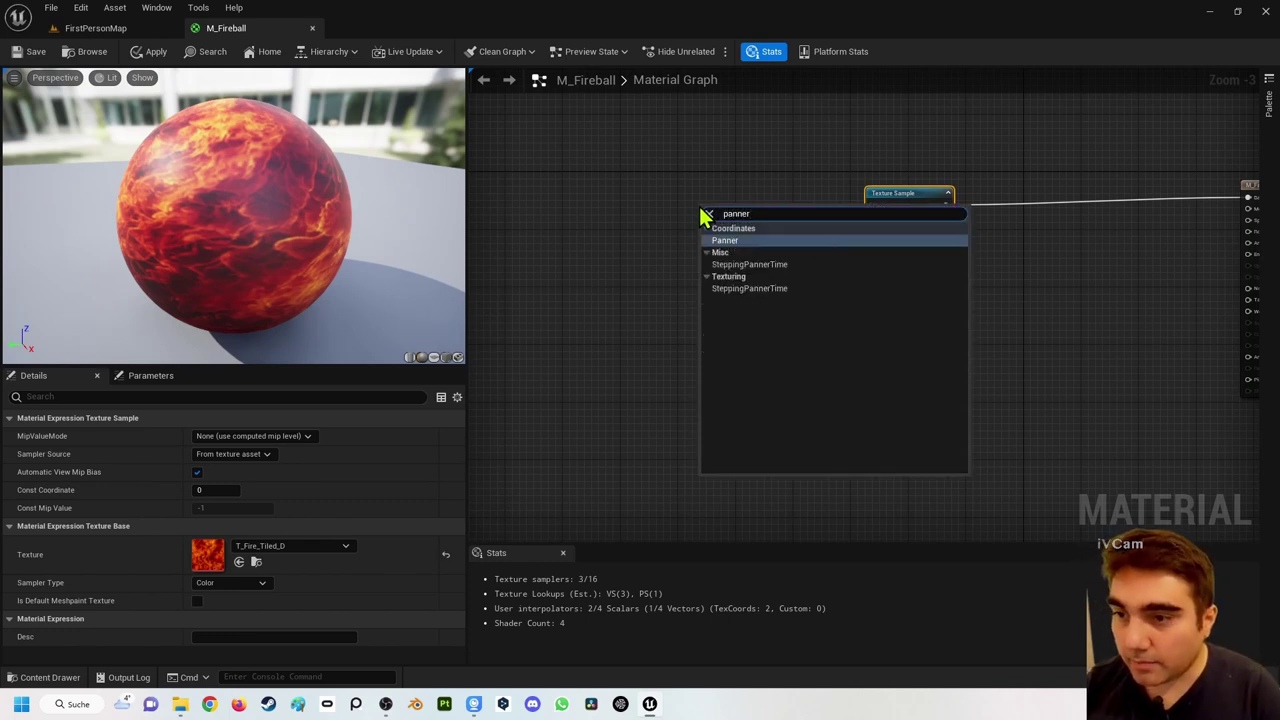
key(Return)
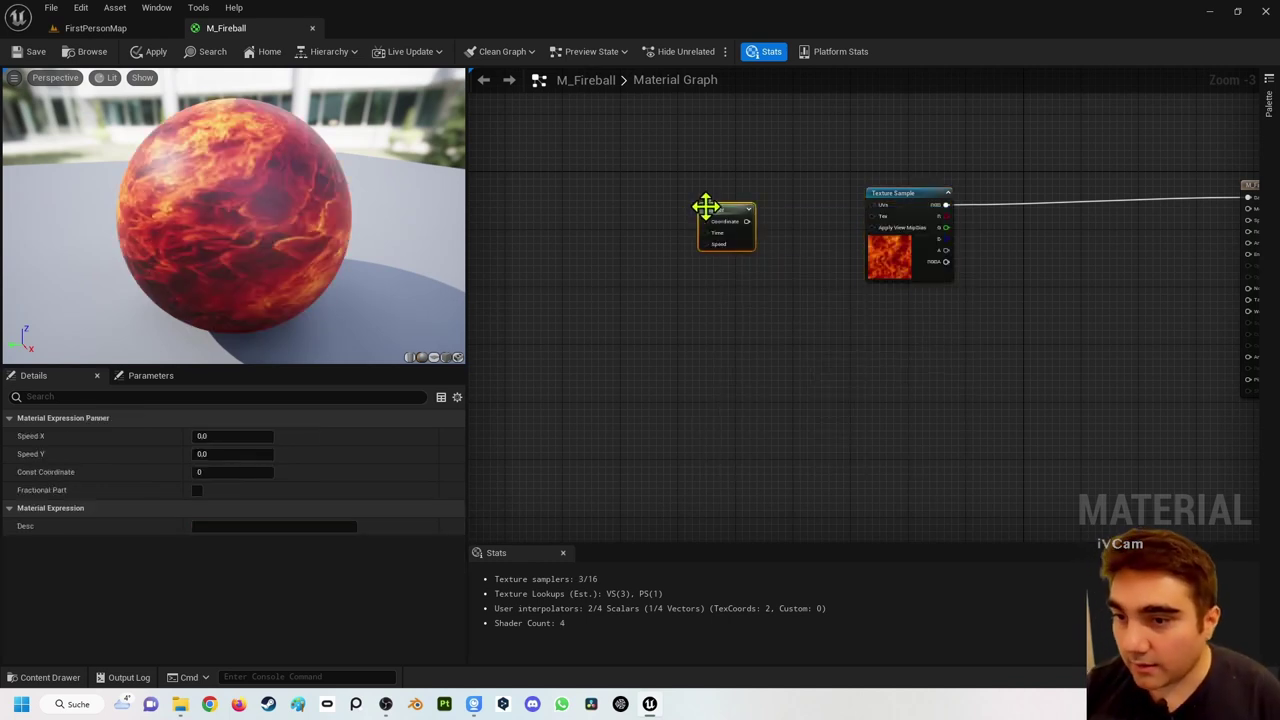
drag(875, 218, 872, 208)
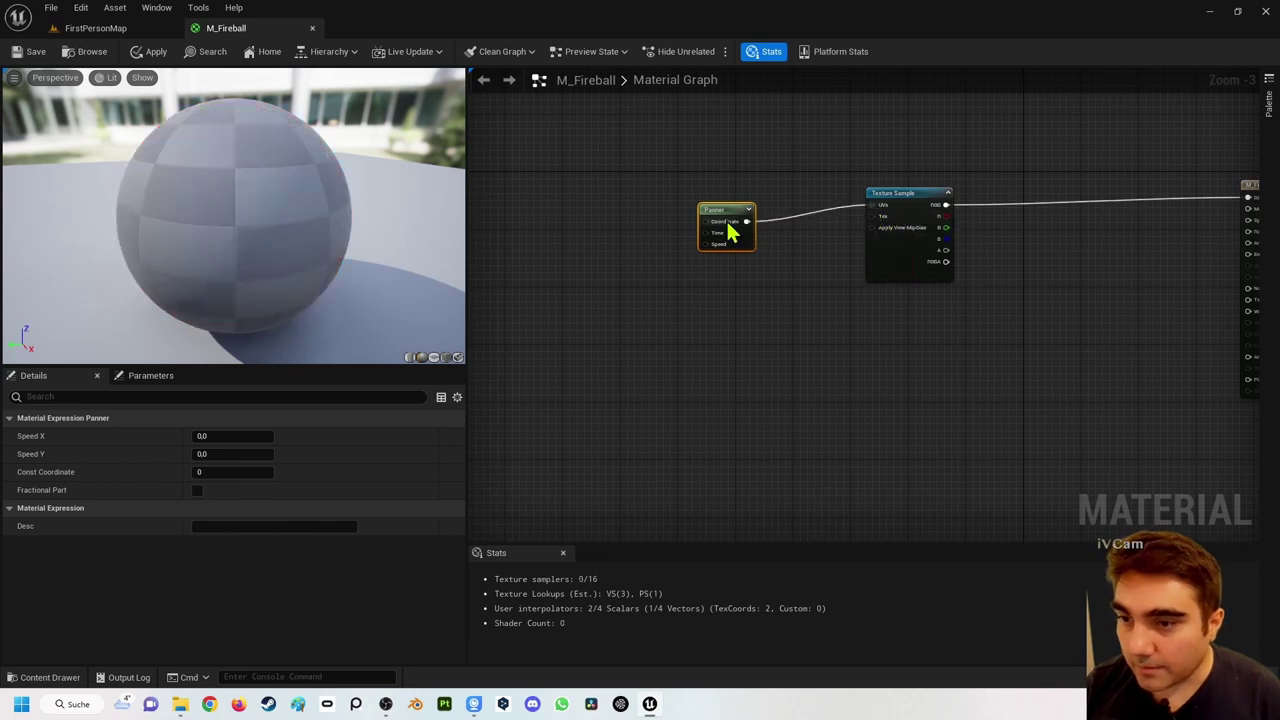
drag(729, 209, 774, 192)
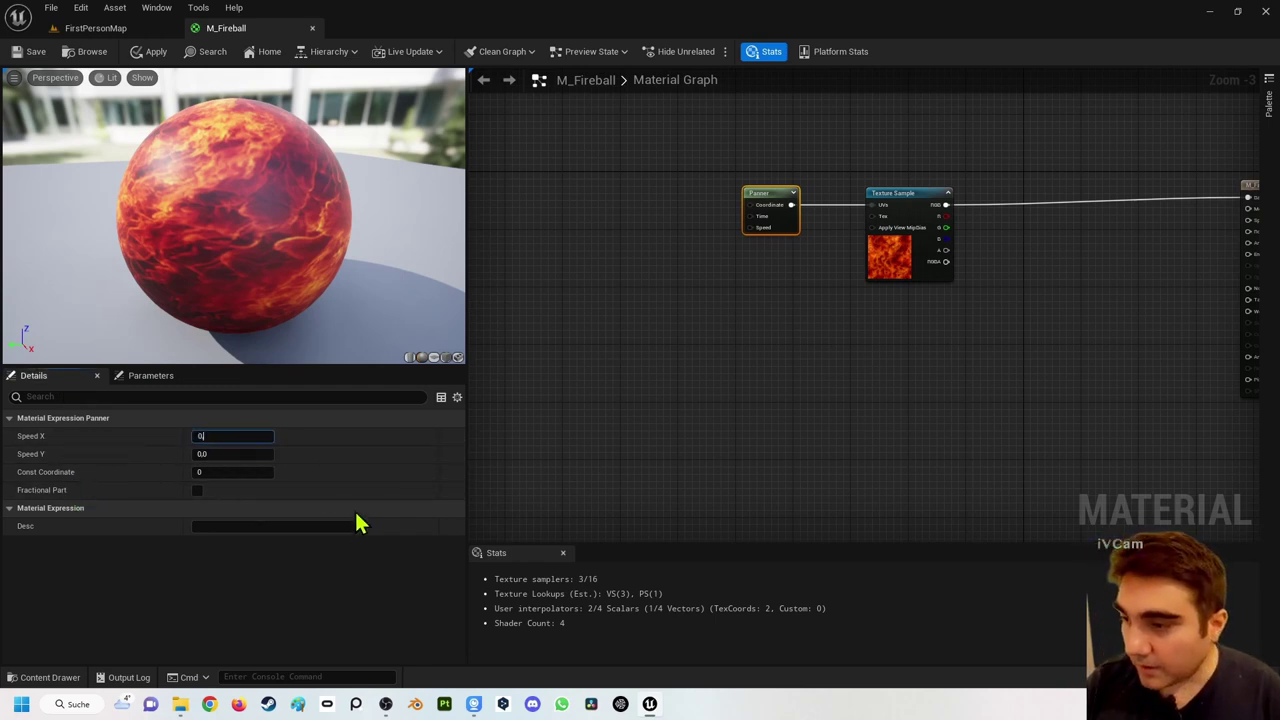
Step: Set the Panner's Speed X to 0.1 and return to the FirstPersonMap level
text(.1)
key(Return)
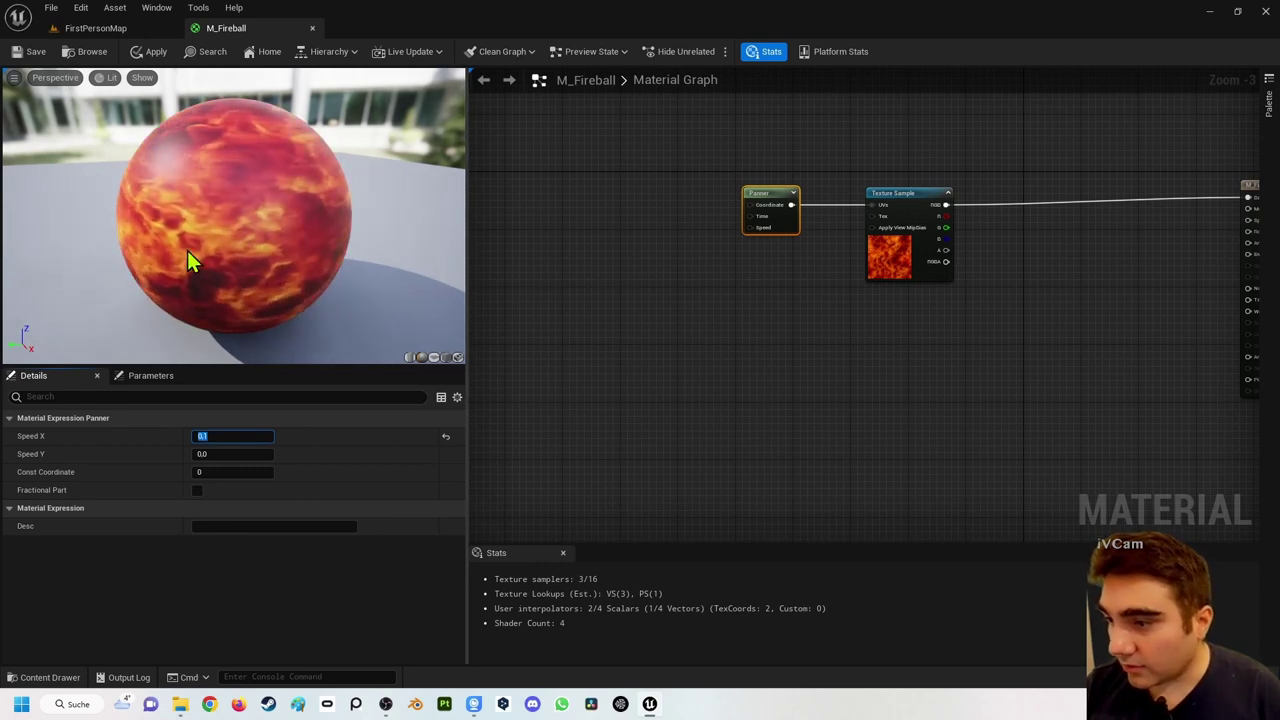
right_drag(794, 229, 699, 223)
right_drag(641, 278, 635, 277)
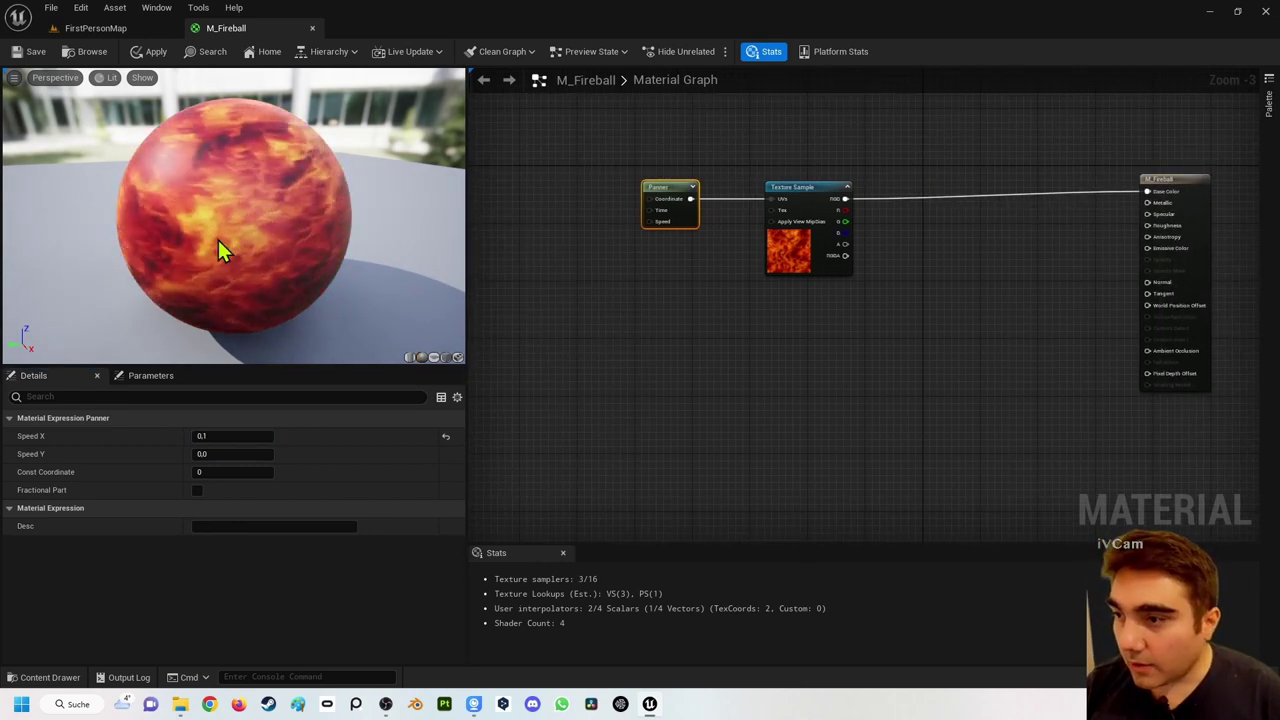
click(119, 36)
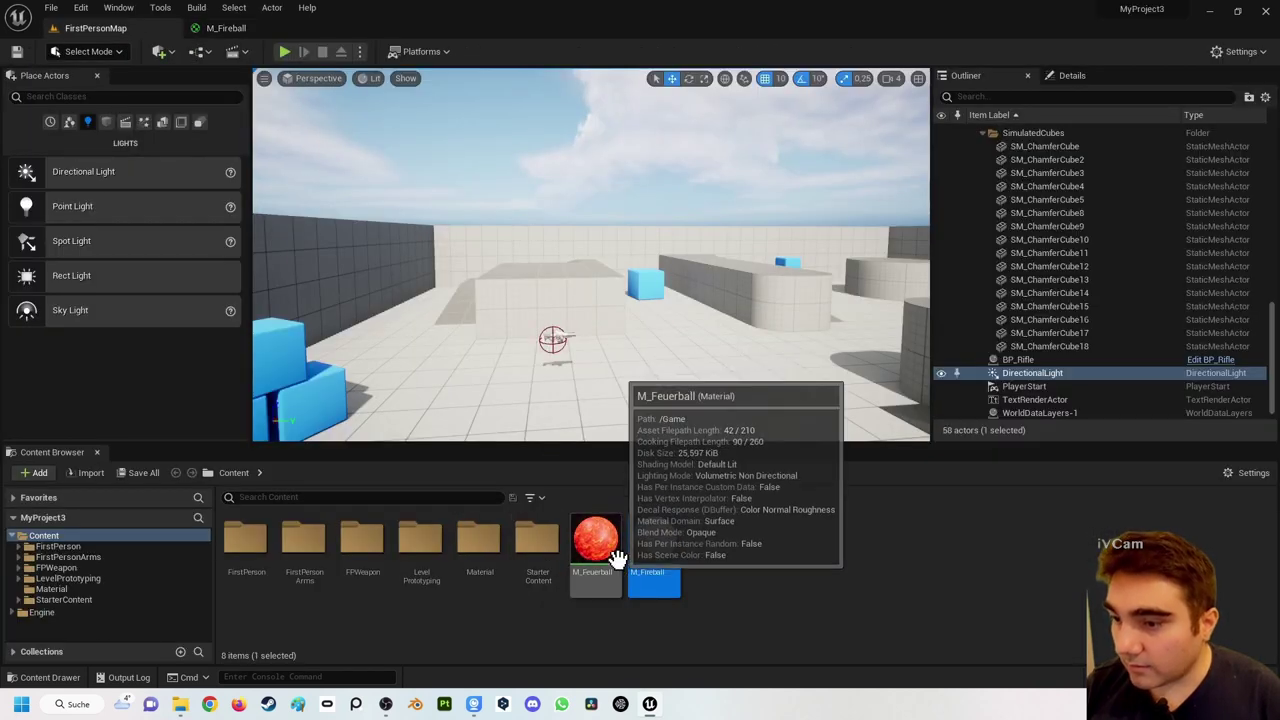
Step: Place a Sphere from the Shapes category near the crosshair
mouse_move(608, 548)
mouse_down()
mouse_move(447, 397)
mouse_move(597, 548)
mouse_up()
click(104, 124)
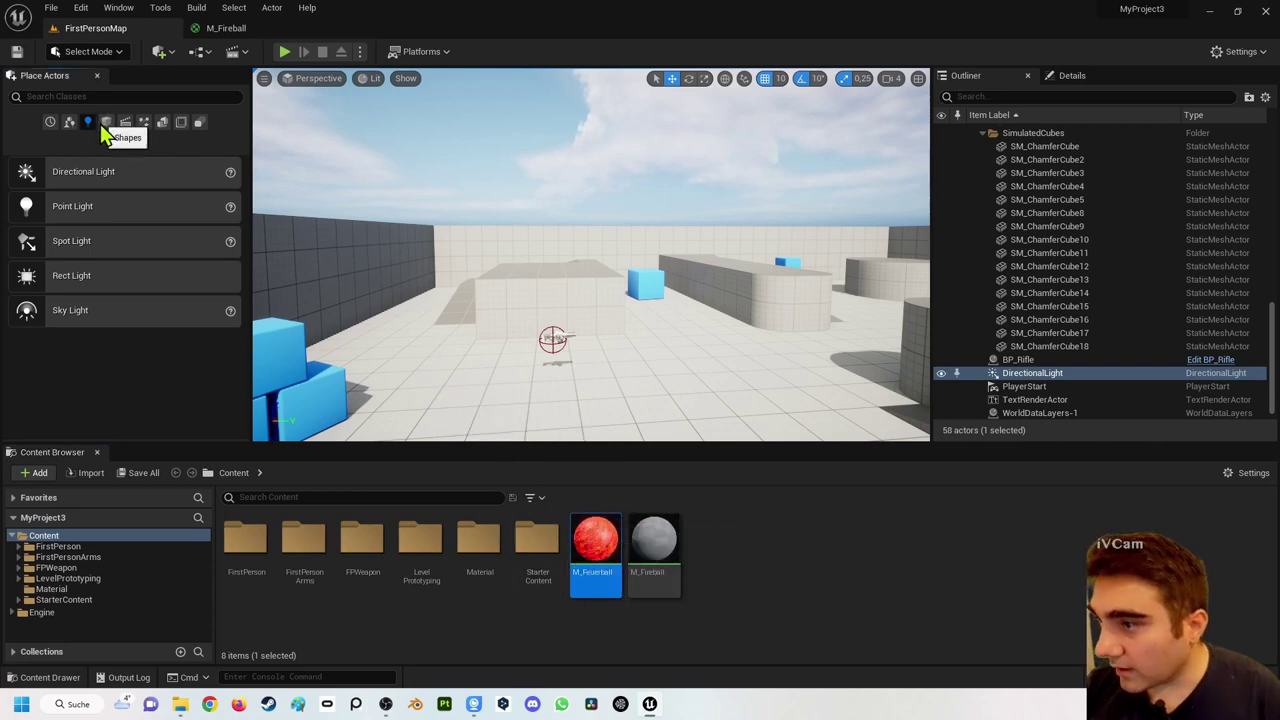
click(106, 122)
drag(506, 380, 506, 378)
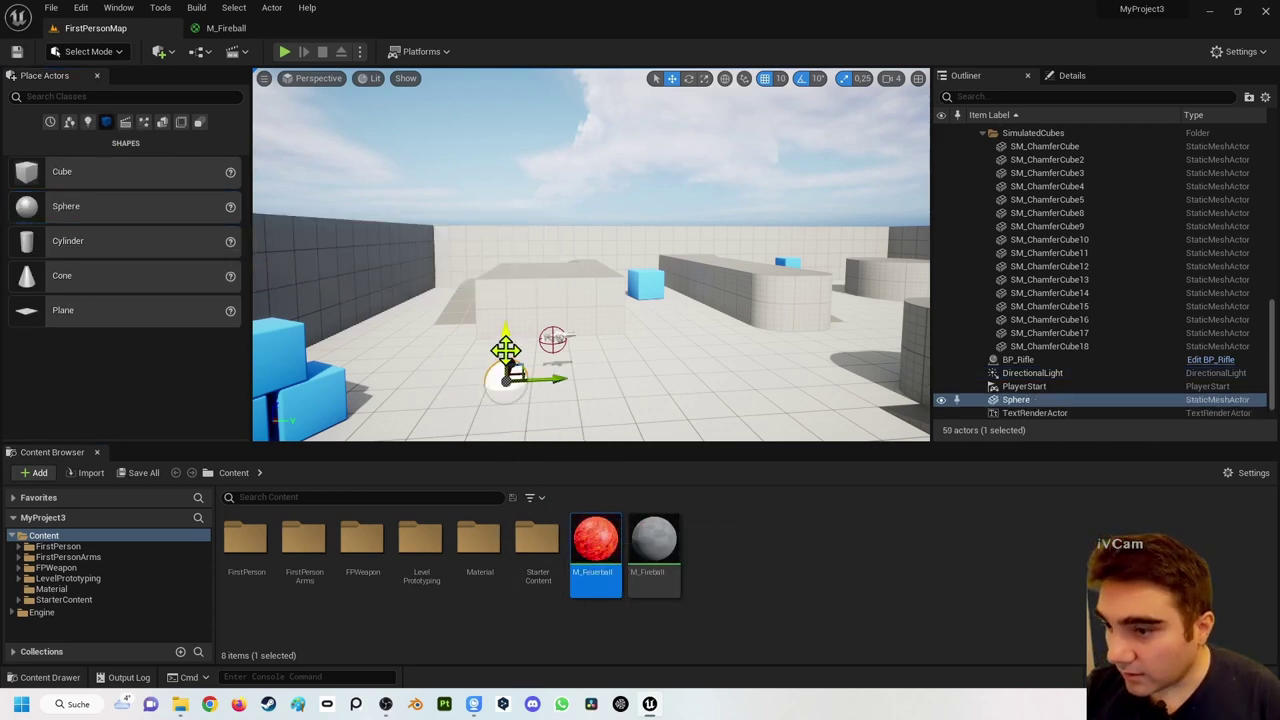
Step: Apply M_Feuerball to the sphere, move in close, and hide the DirectionalLight
drag(595, 545, 513, 372)
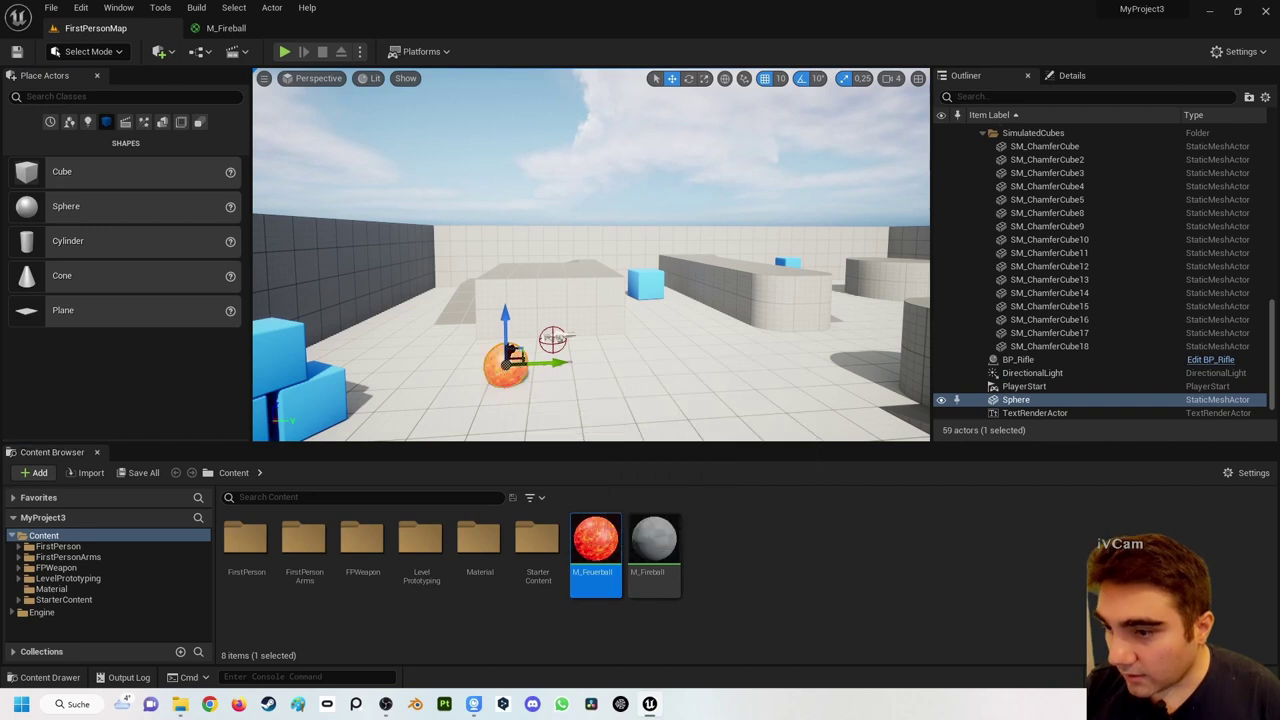
right_drag(507, 372, 507, 420)
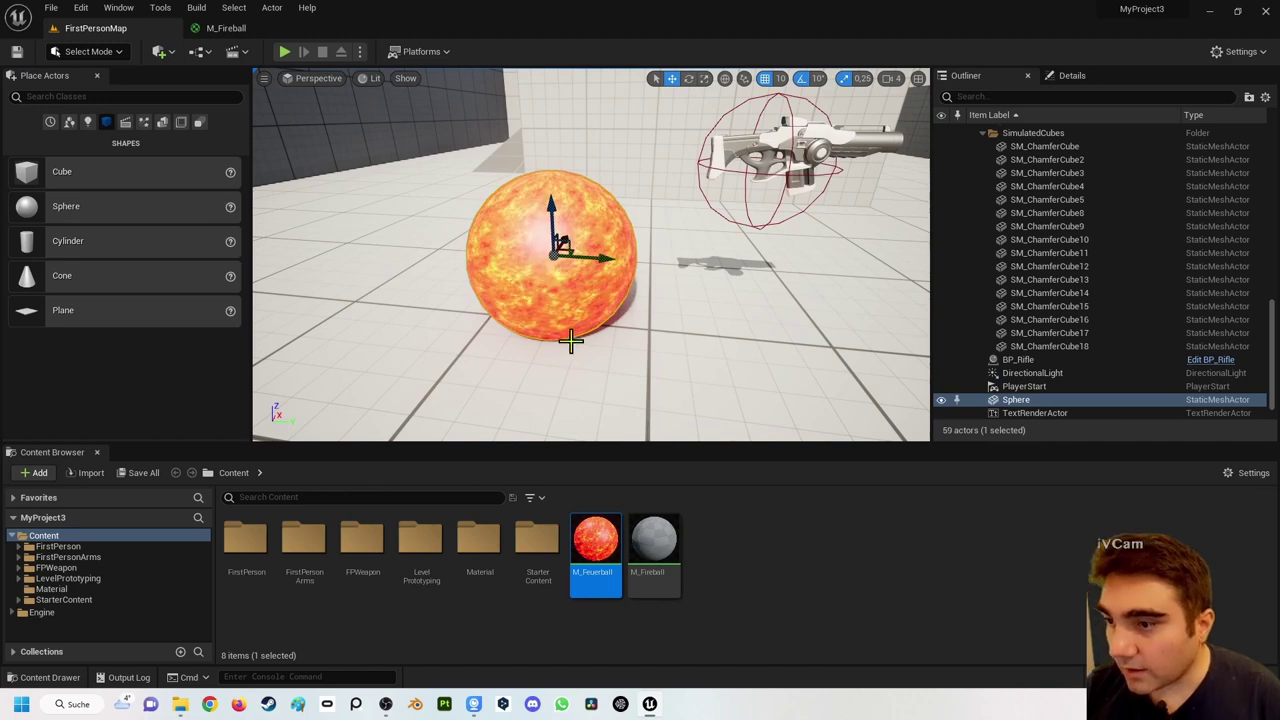
right_drag(300, 110, 318, 122)
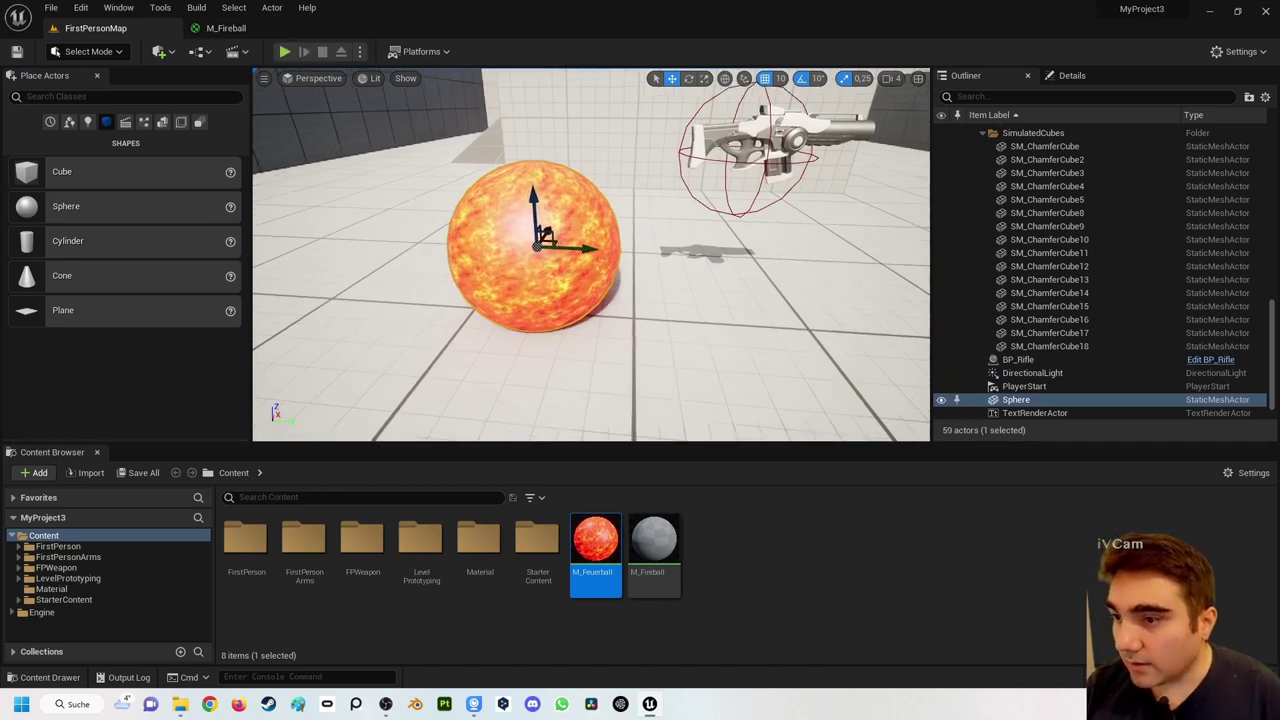
right_drag(640, 285, 640, 285)
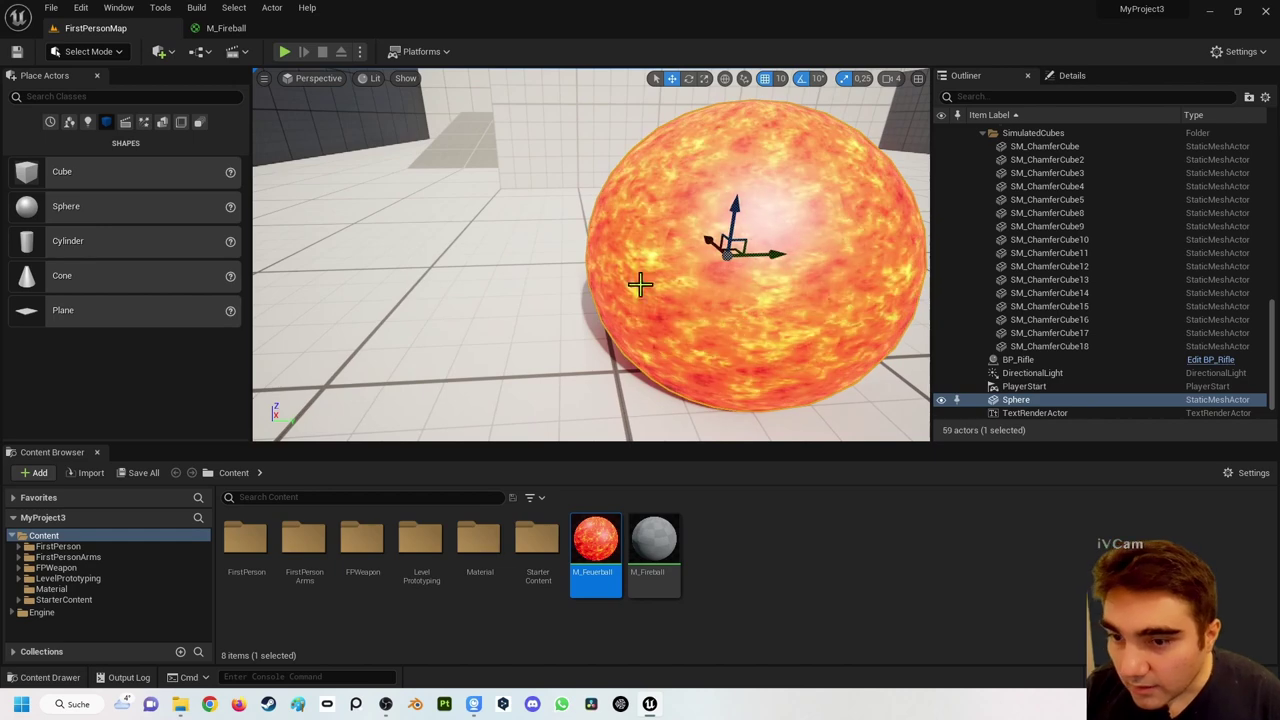
click(941, 372)
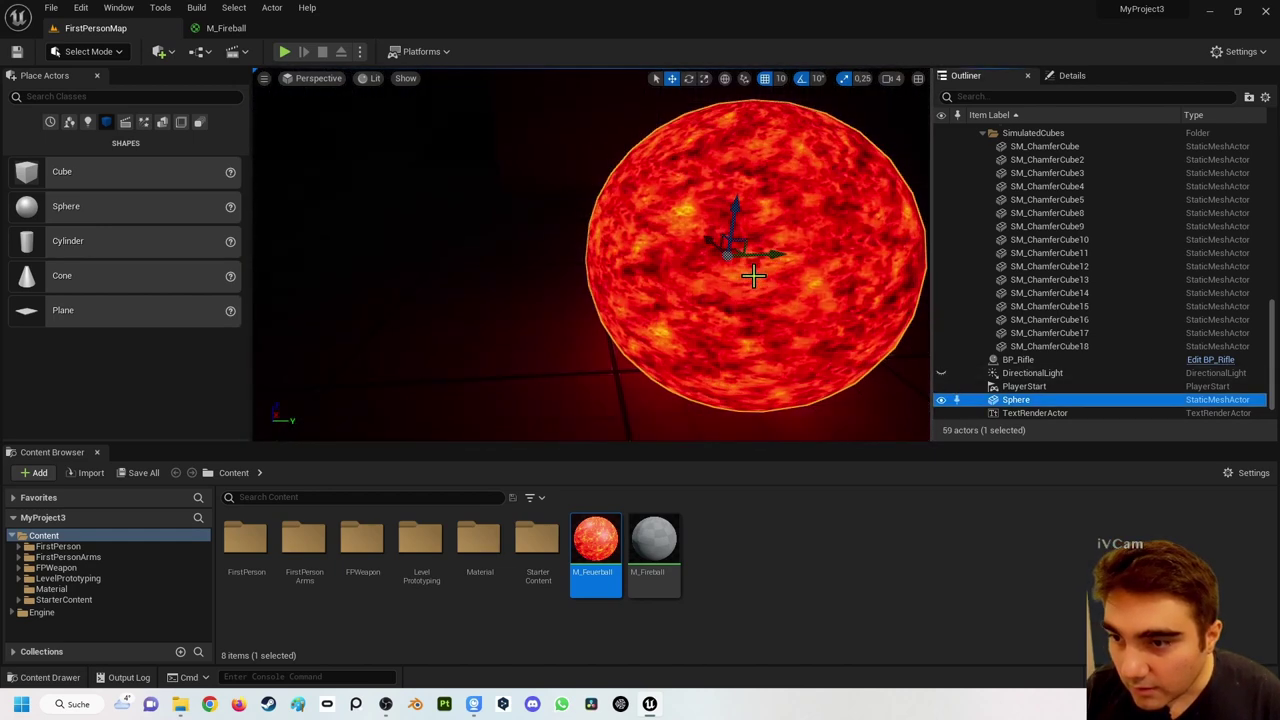
Step: Duplicate the Panner and Texture Sample pair in M_Fireball with Ctrl+D
click(225, 28)
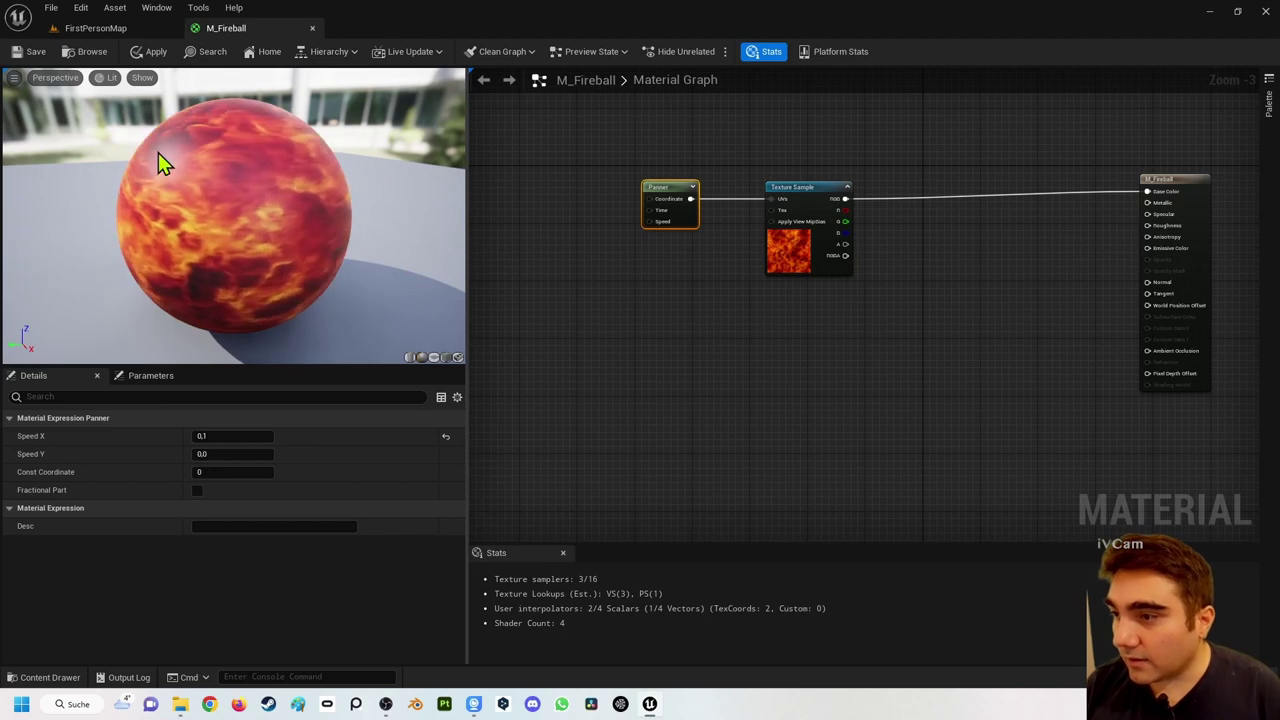
drag(628, 165, 851, 305)
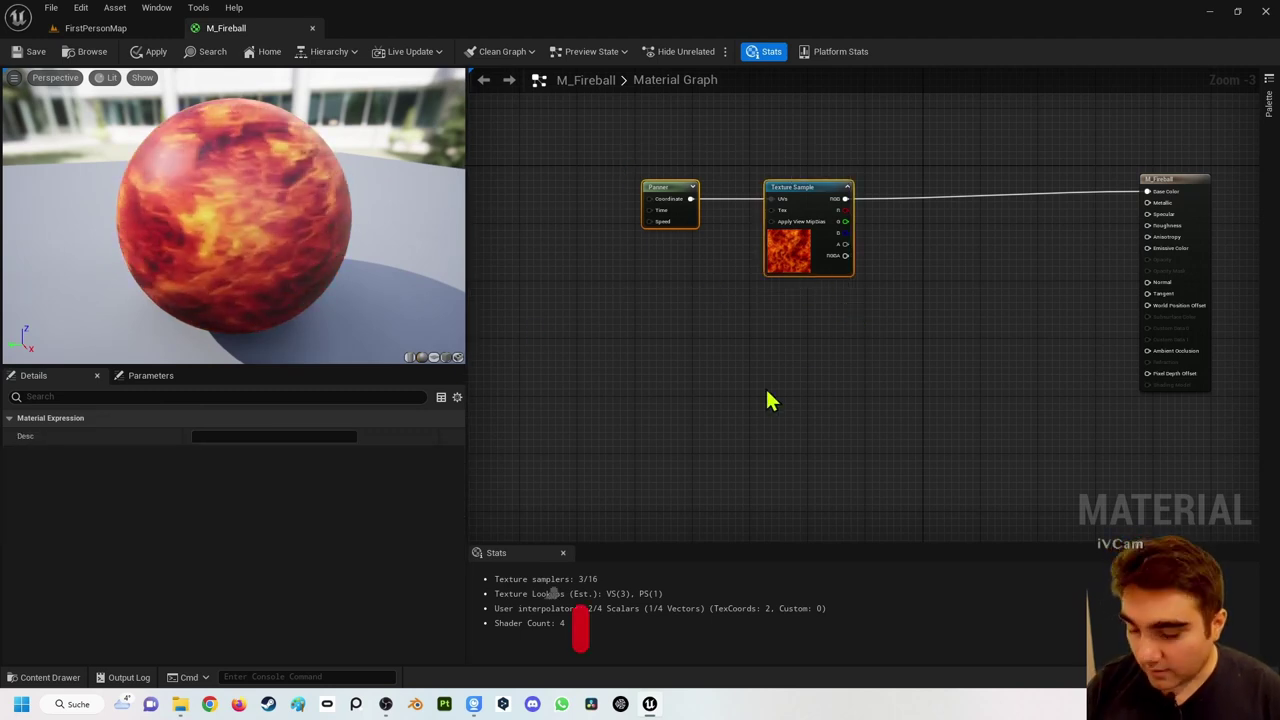
drag(569, 151, 889, 352)
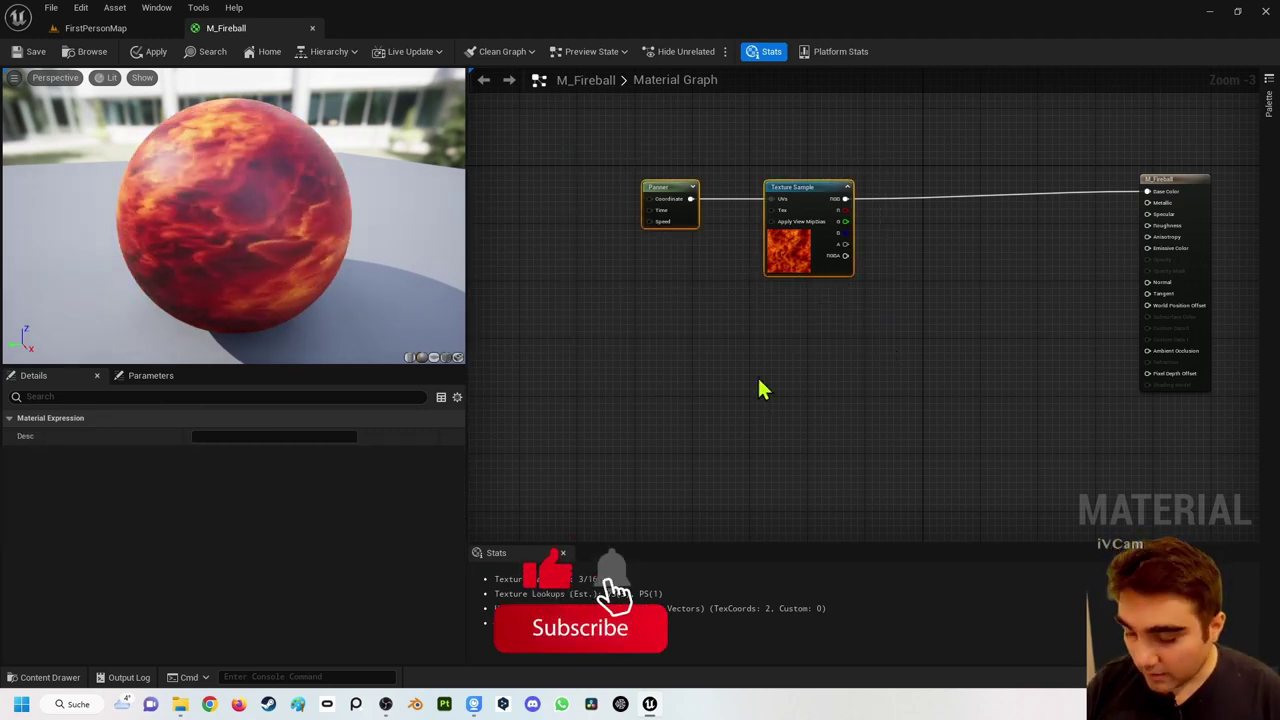
key(ctrl+d)
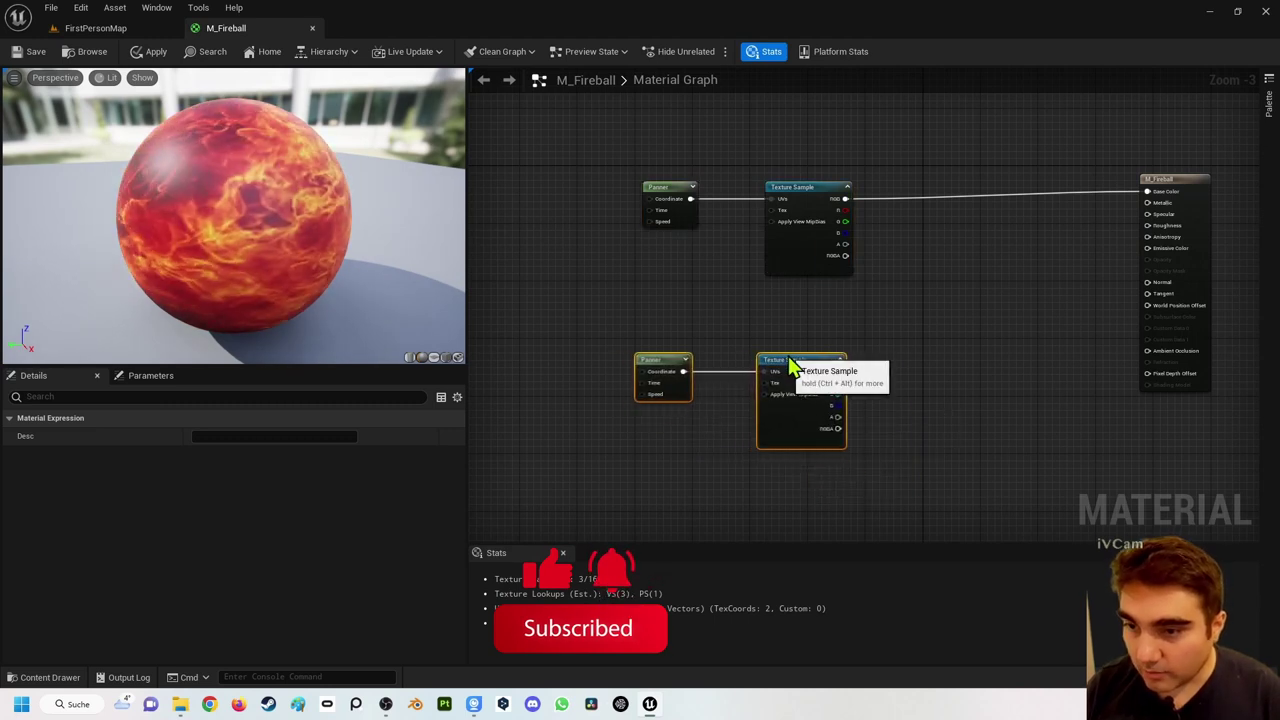
right_drag(700, 420, 706, 386)
Step: Set the copied Panner to Speed X 0 and Speed Y 0.2
click(709, 334)
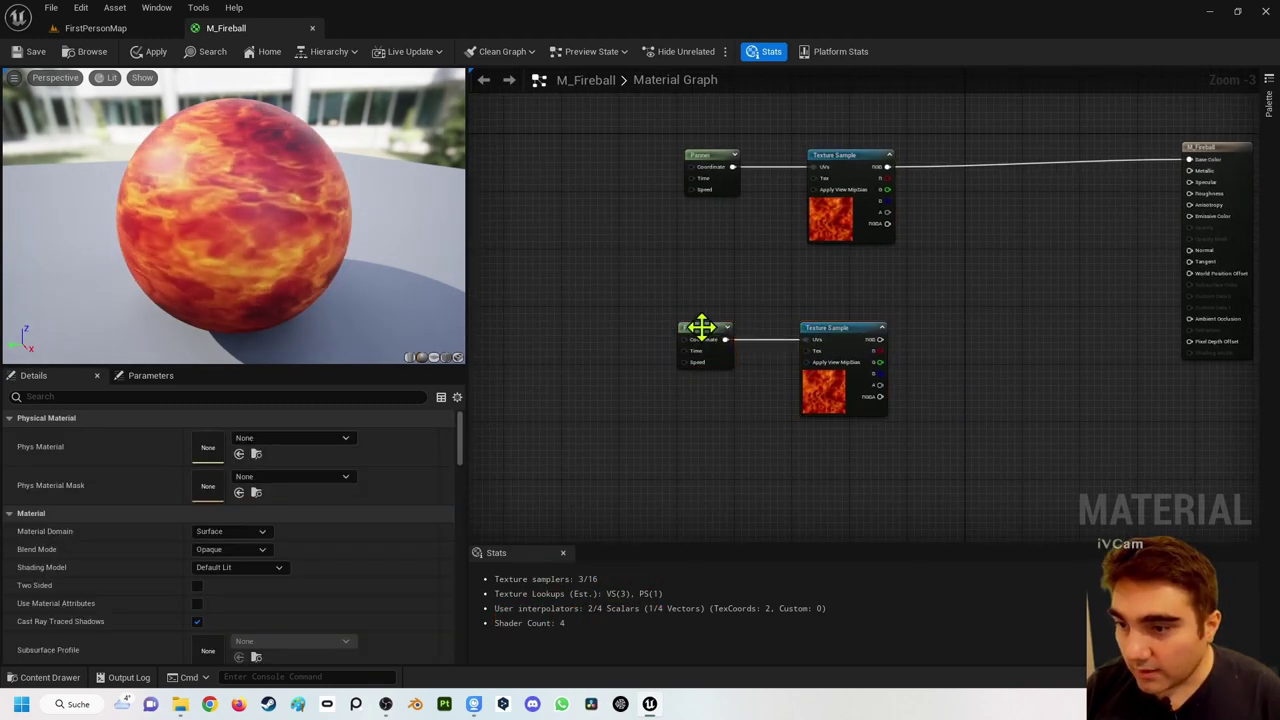
click(701, 327)
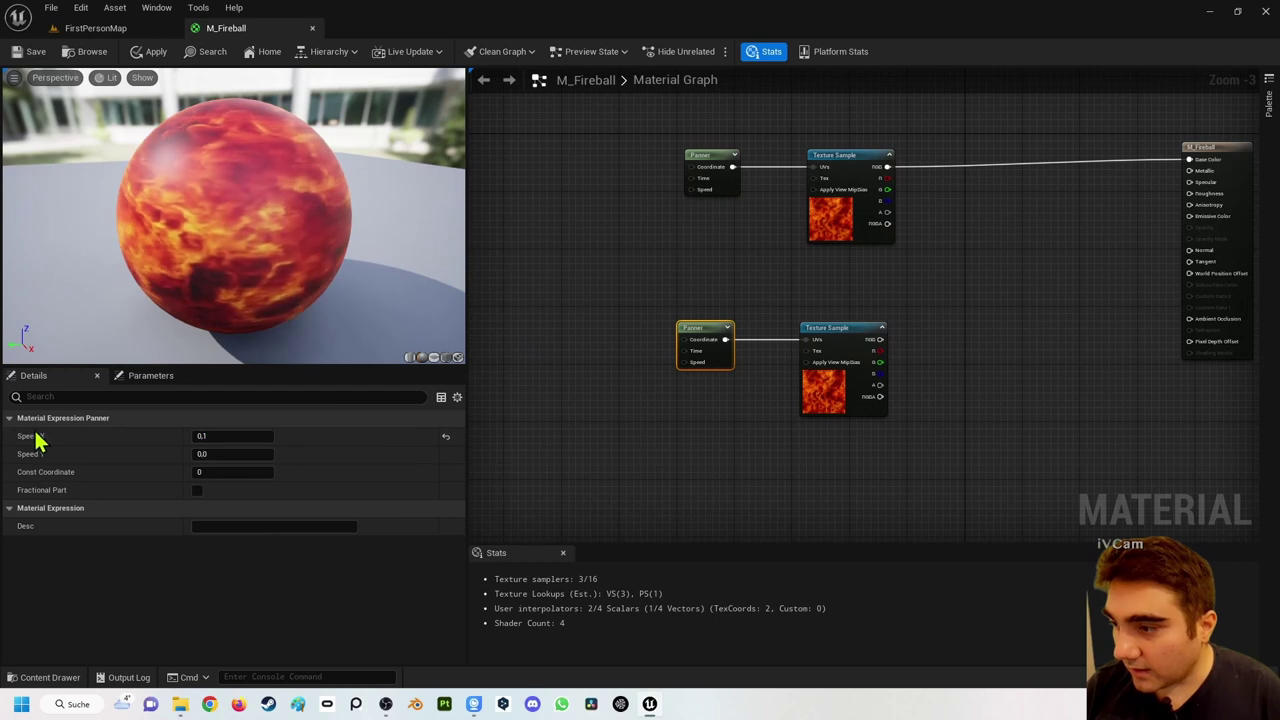
drag(206, 436, 196, 436)
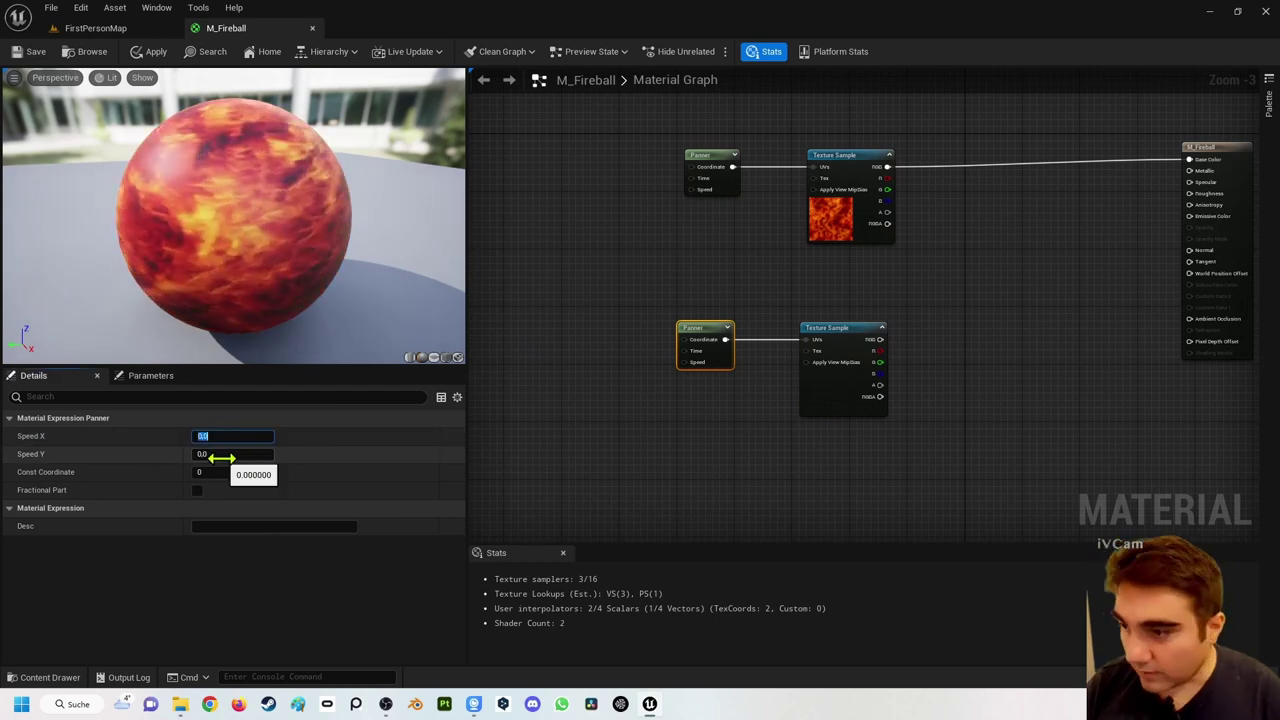
click(222, 455)
text(0,1)
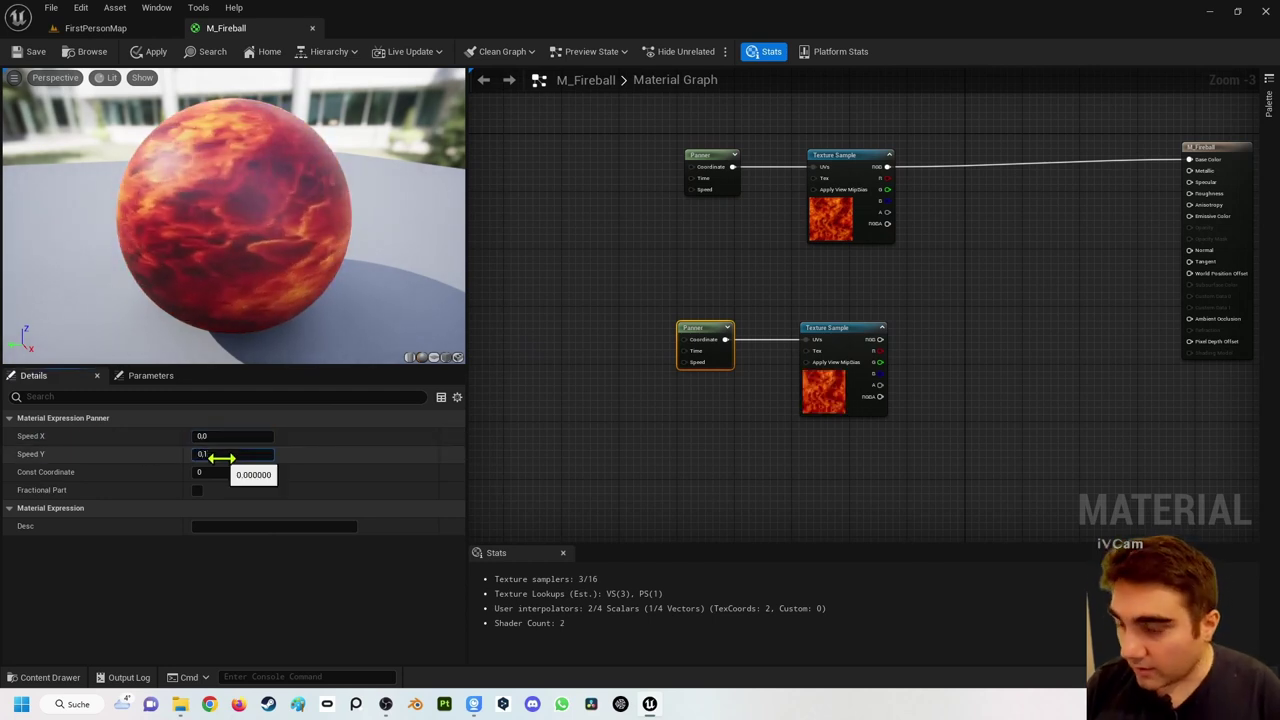
key(BackSpace)
text(2)
key(Return)
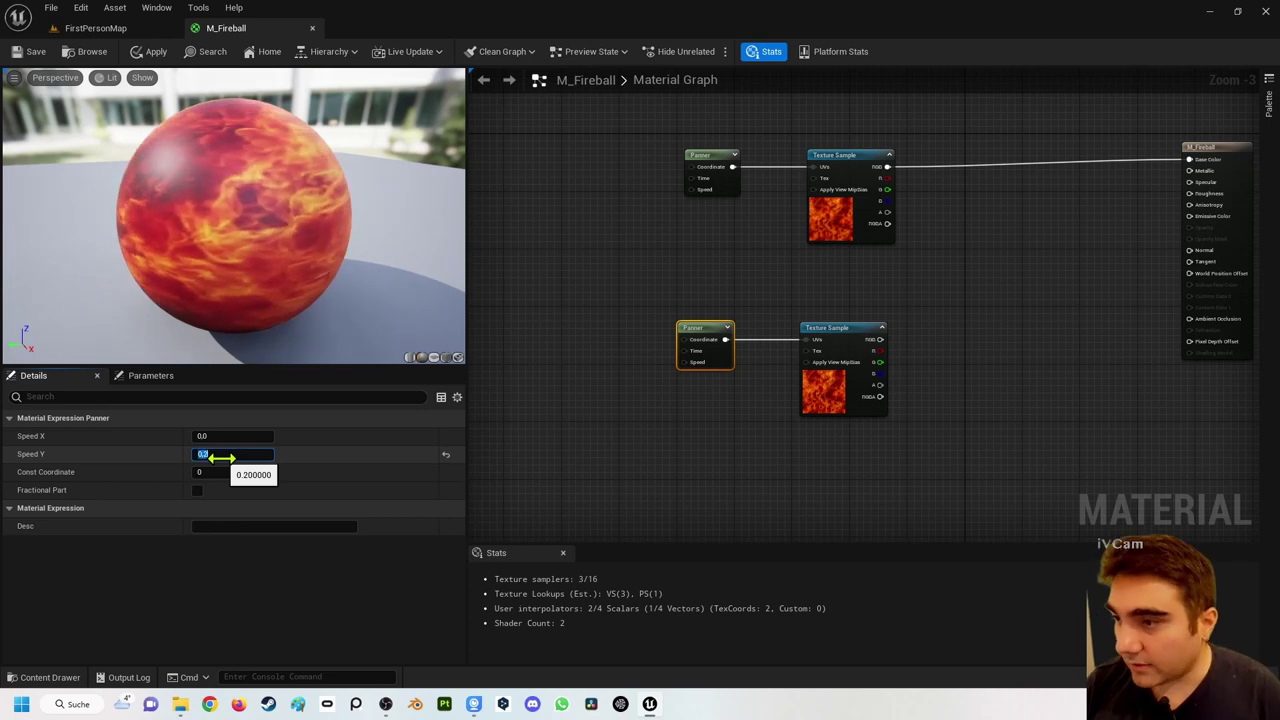
right_drag(749, 314, 666, 311)
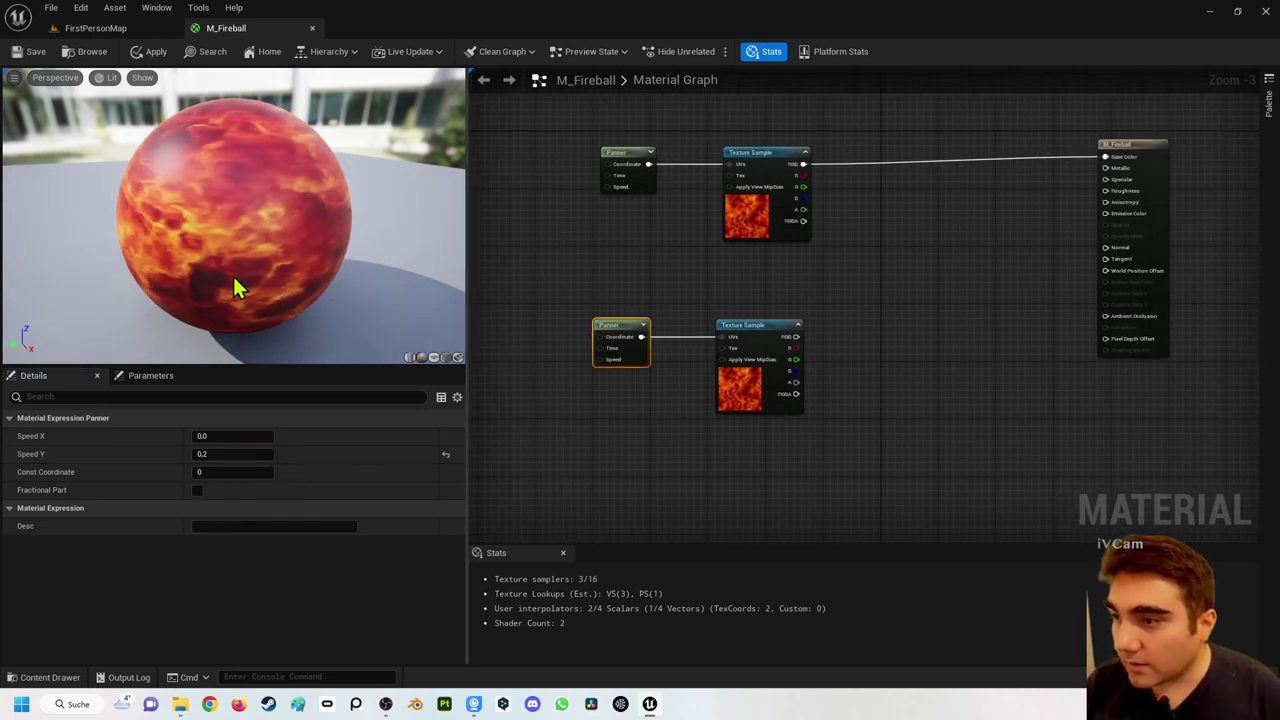
Step: Add a Multiply node fed by the upper Texture Sample's RGB output
right_drag(571, 163, 483, 163)
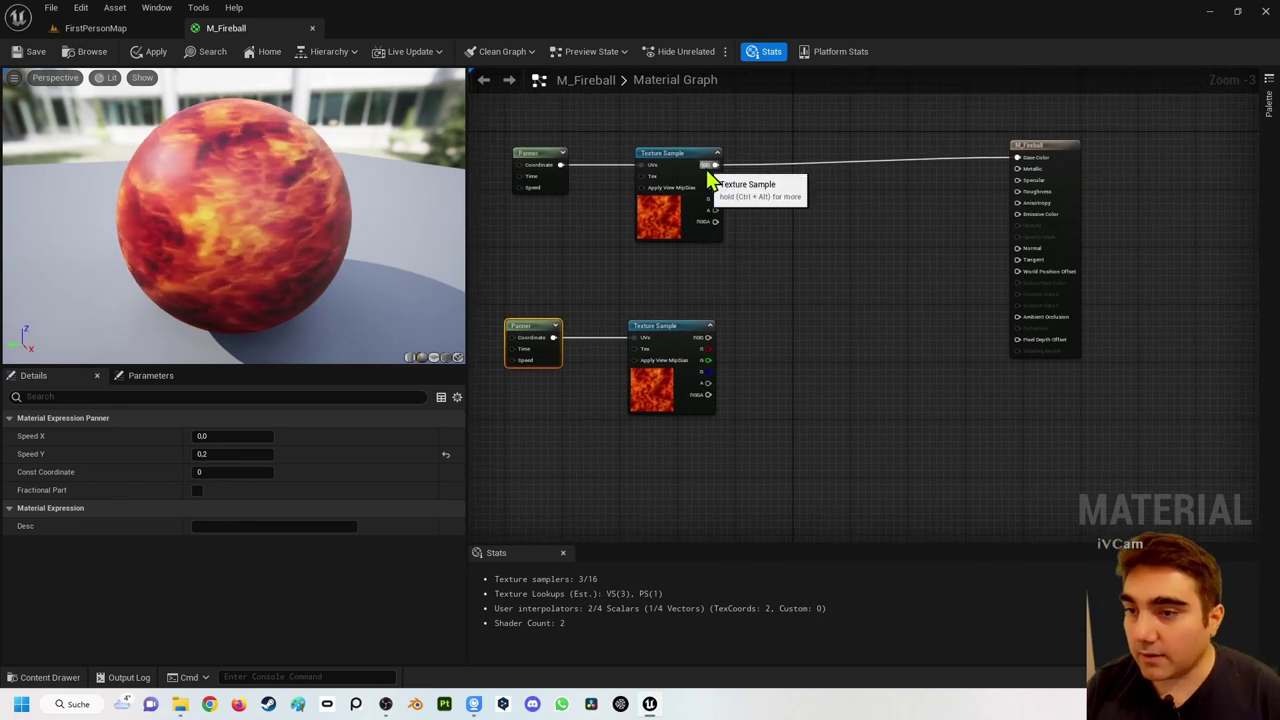
drag(708, 175, 775, 258)
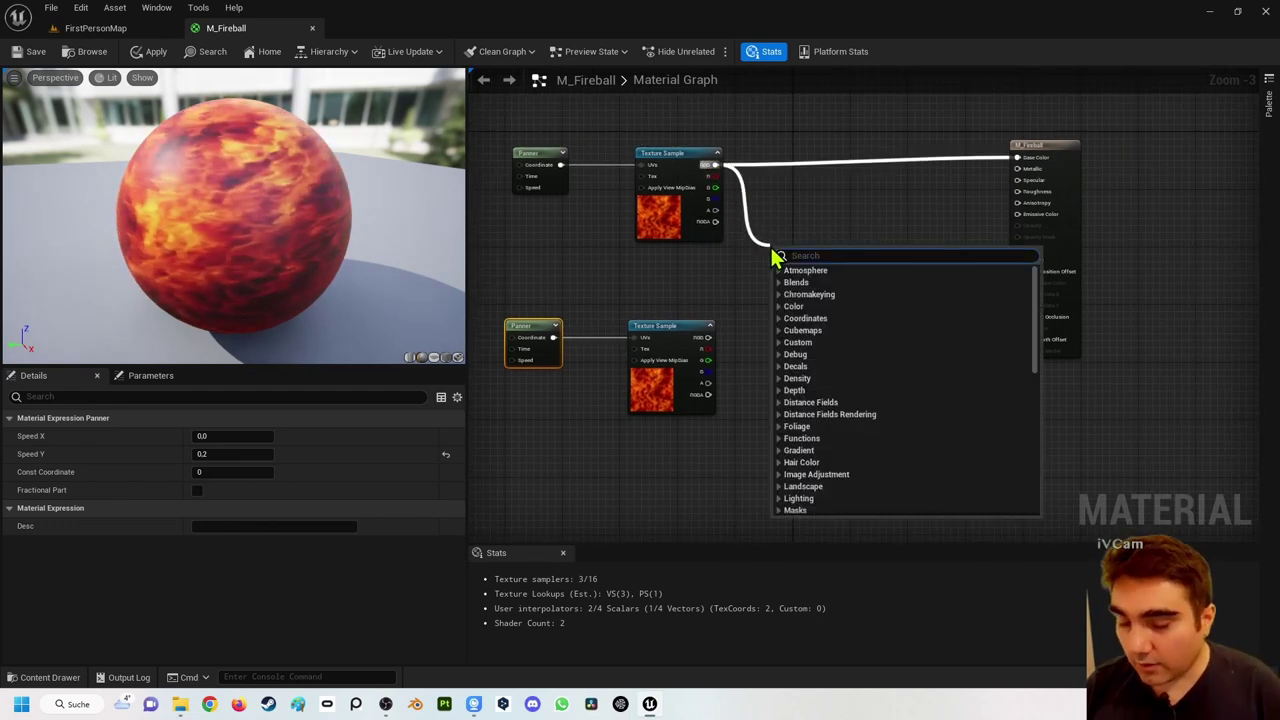
text(mul)
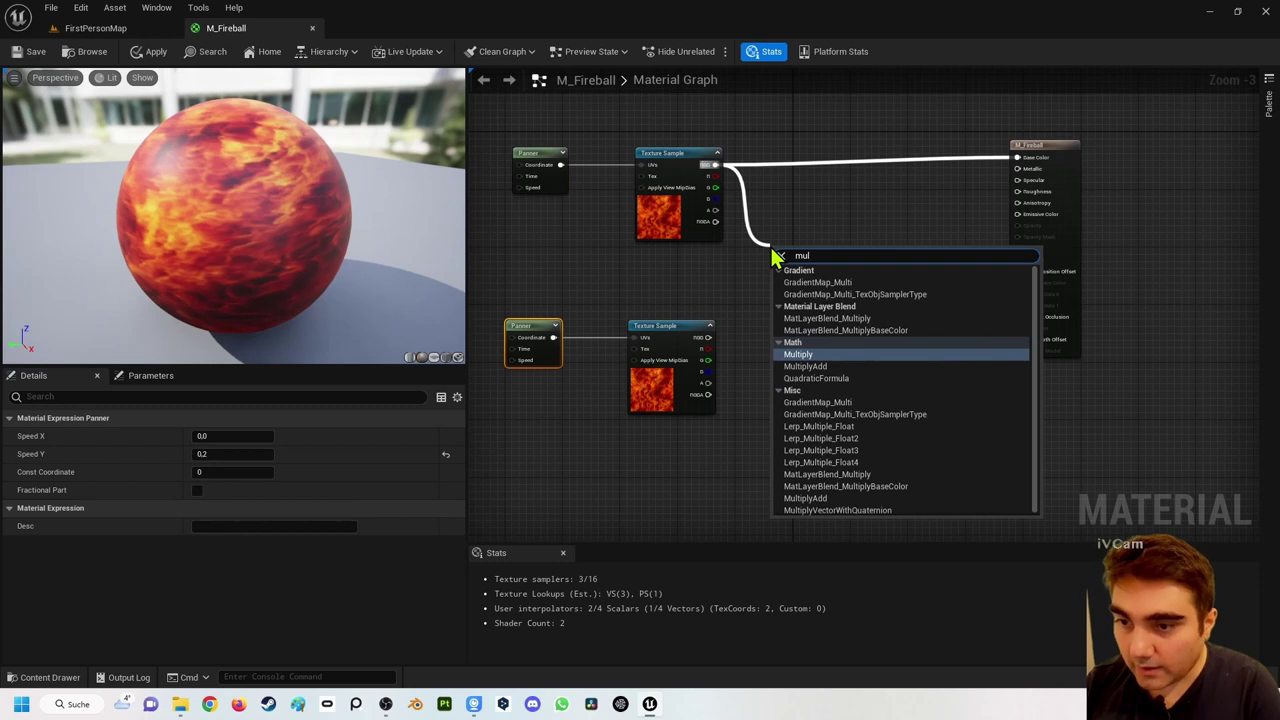
key(Return)
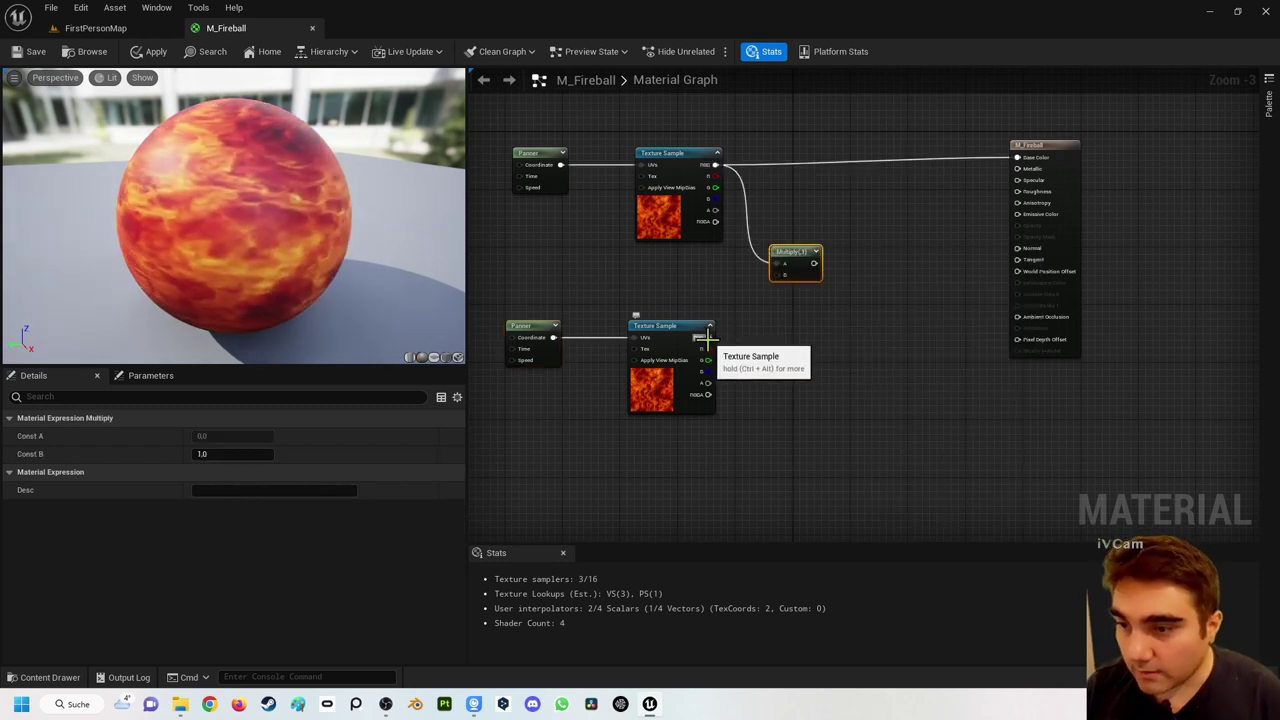
Step: Connect the lower texture into Multiply's B input and the Multiply result to Base Color
drag(706, 339, 785, 290)
right_drag(785, 295, 690, 330)
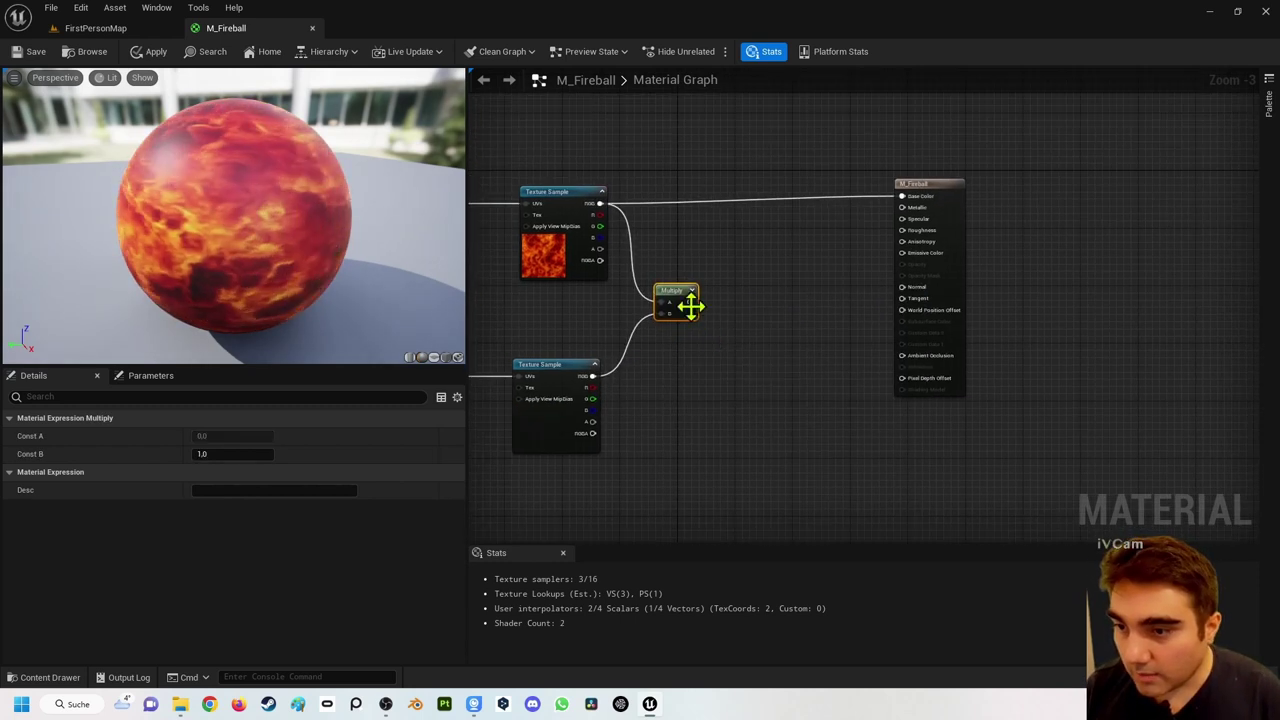
drag(690, 301, 765, 280)
drag(912, 207, 912, 207)
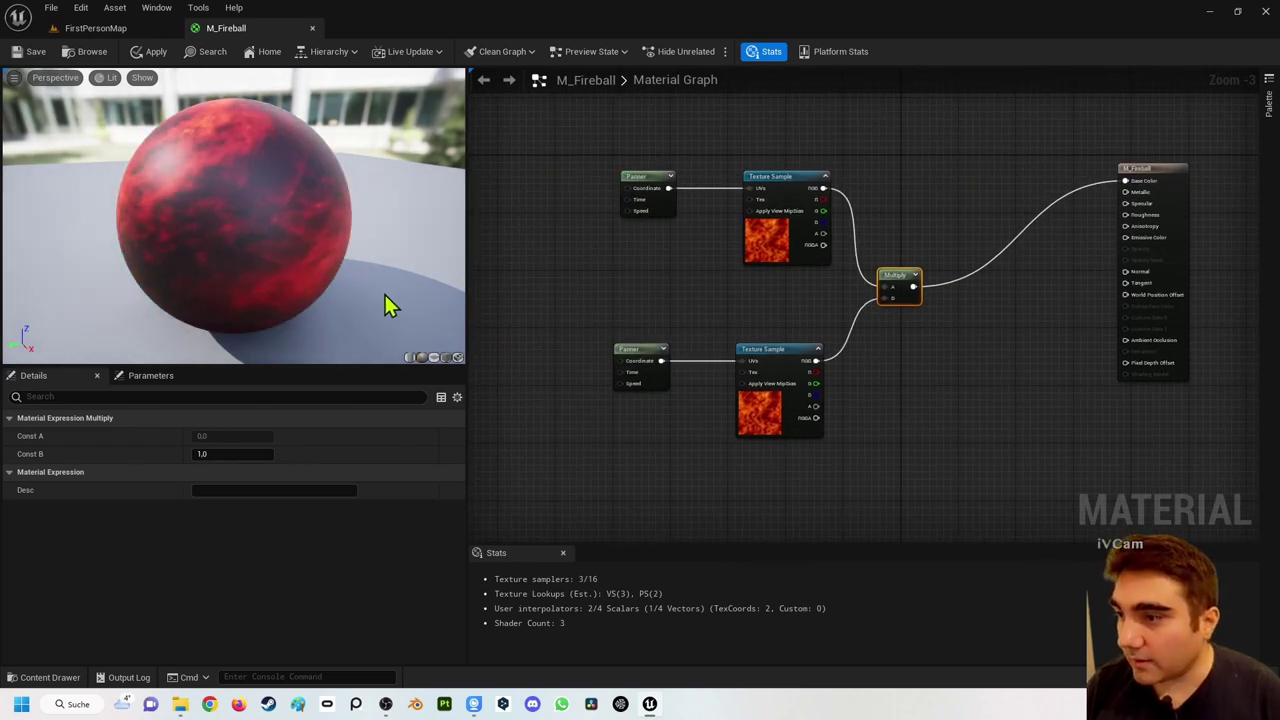
right_drag(580, 289, 714, 277)
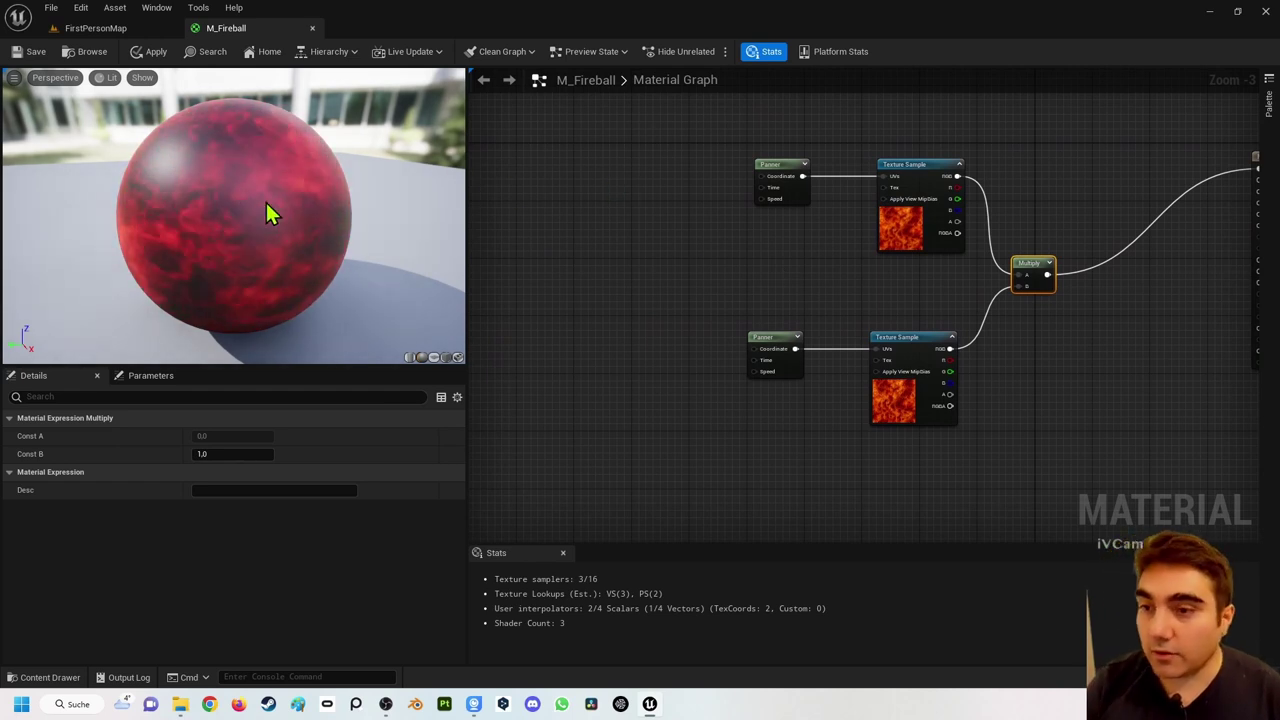
Step: Add two TextureCoordinate nodes wired into the upper and lower Panners' Coordinate inputs
right_click(566, 188)
text(textu)
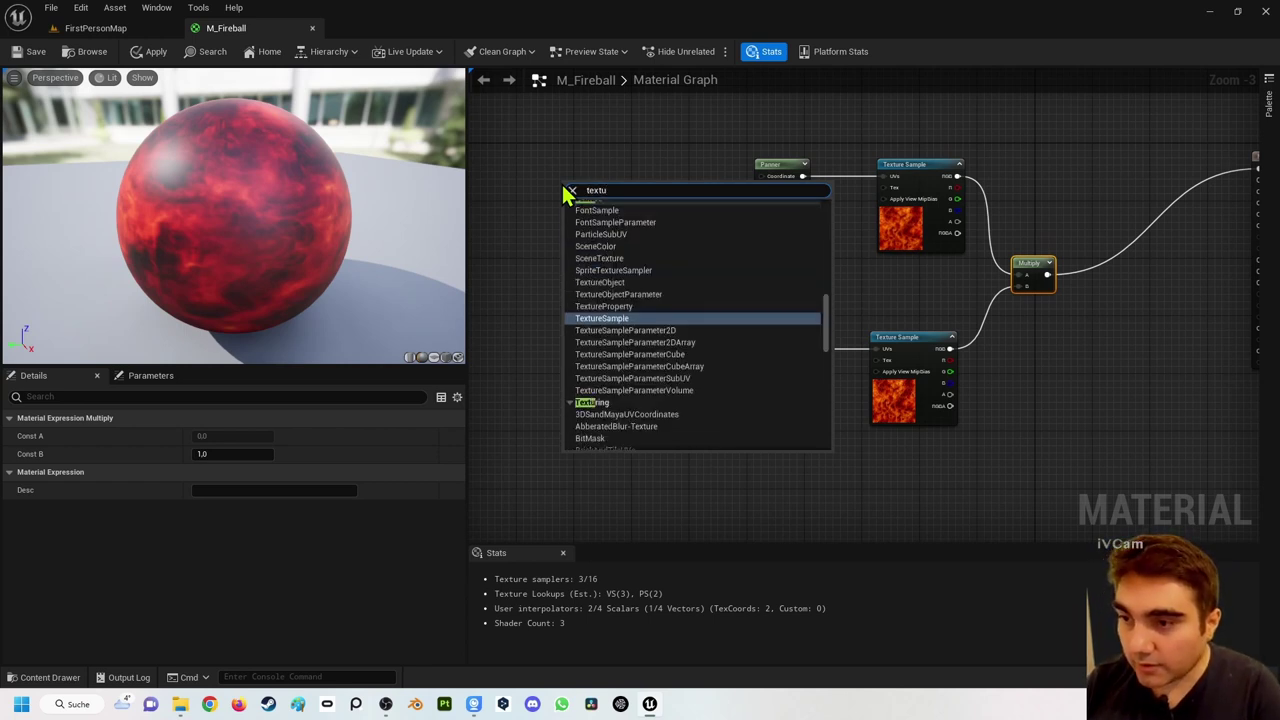
text(recoord)
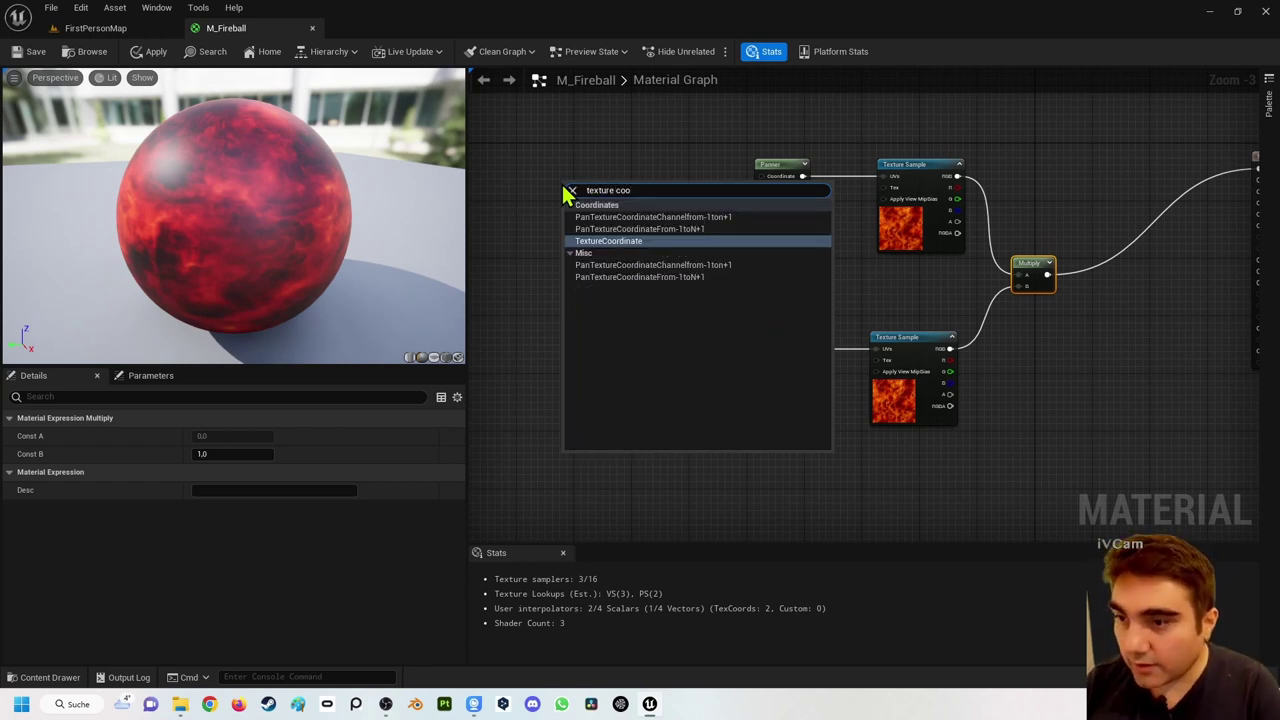
key(Return)
mouse_move(565, 195)
mouse_down()
mouse_move(571, 173)
mouse_move(745, 185)
mouse_up()
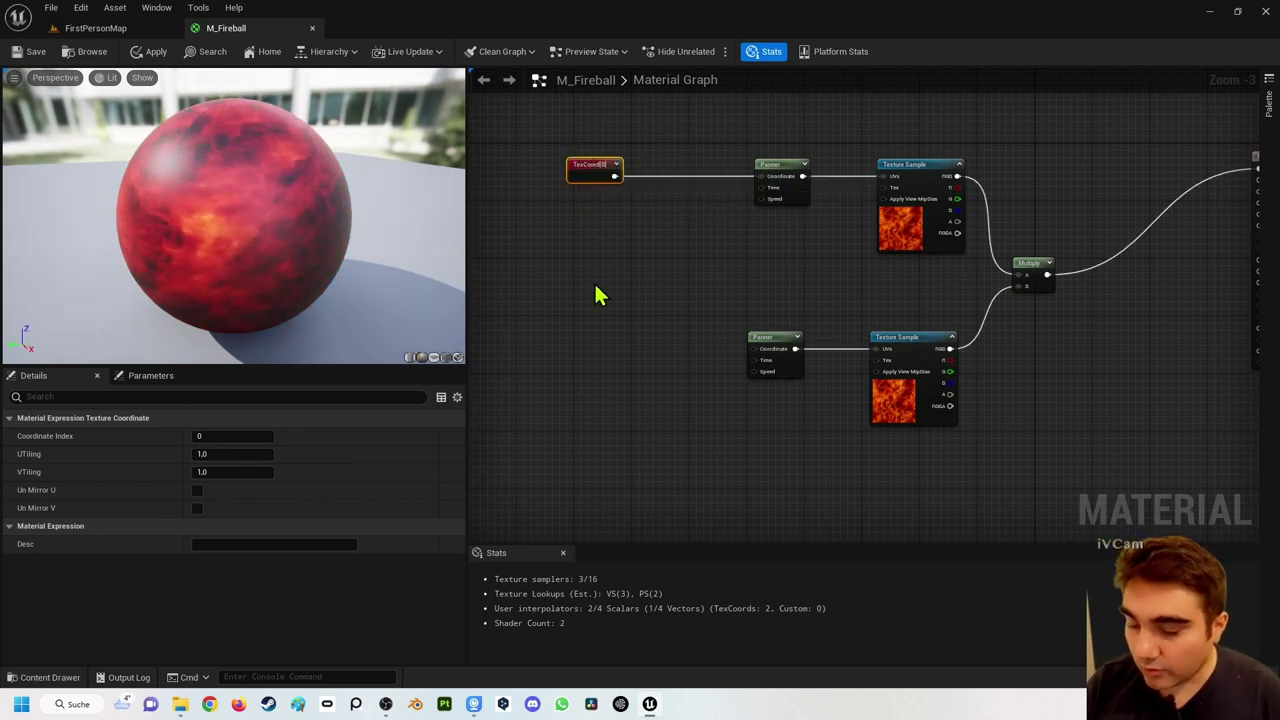
mouse_move(594, 331)
mouse_down()
mouse_move(587, 360)
mouse_move(760, 355)
mouse_up()
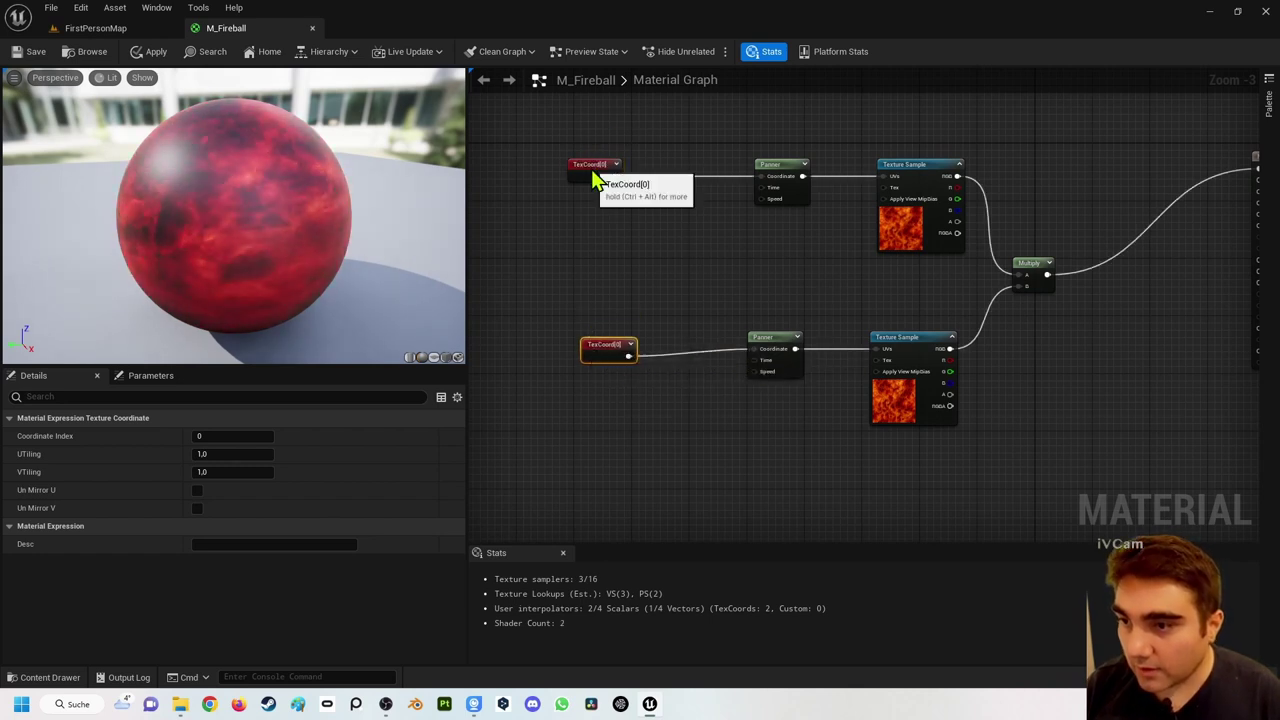
Step: Set the upper TexCoord's U and V tiling to 5
click(594, 170)
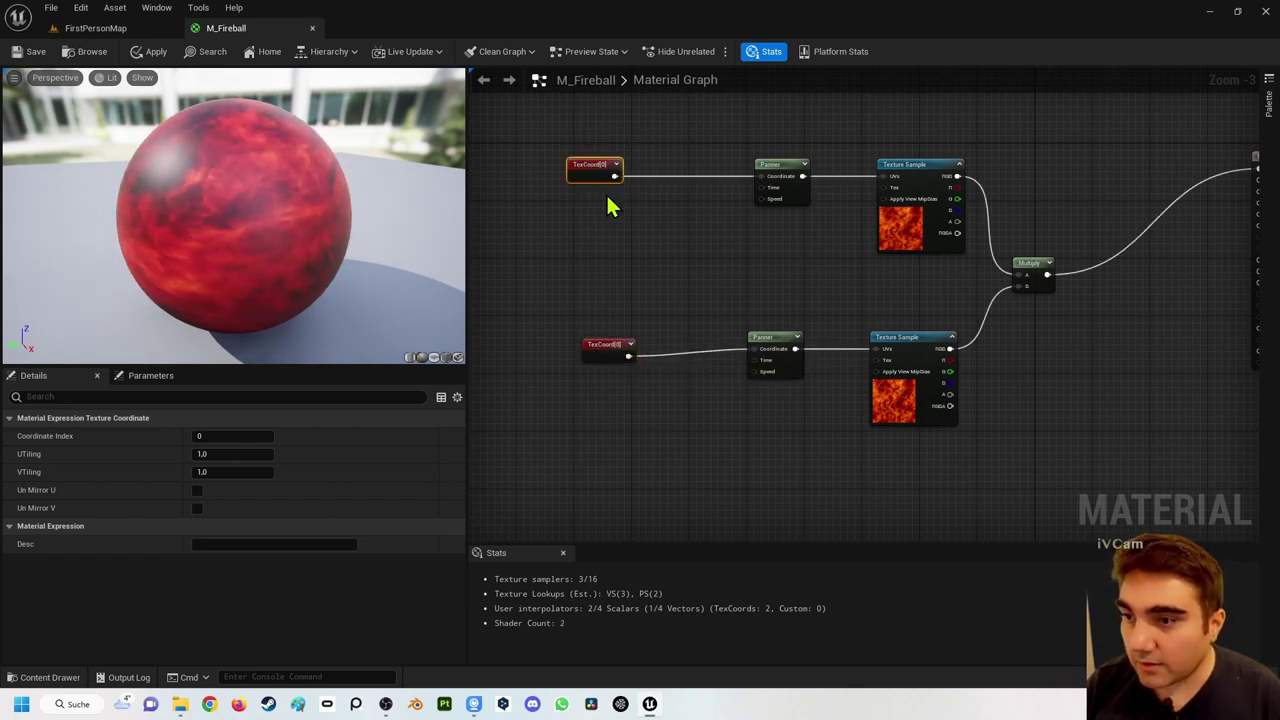
click(216, 454)
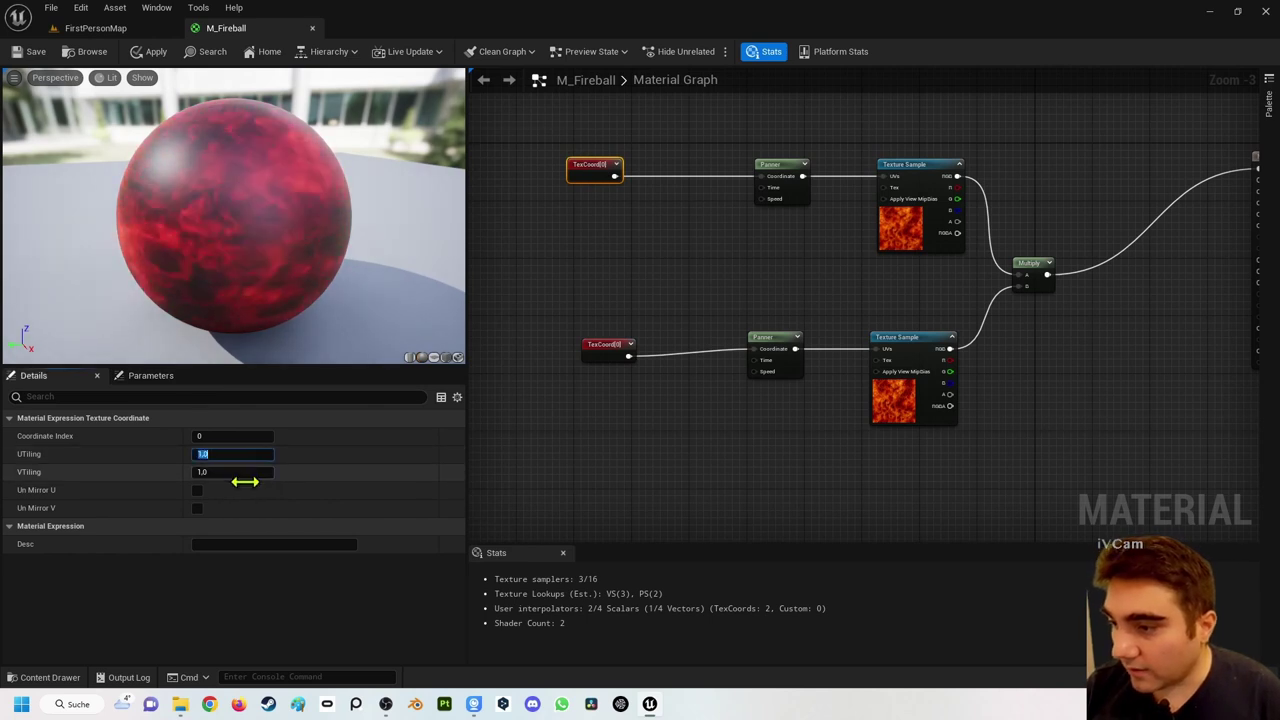
text(5)
key(Tab)
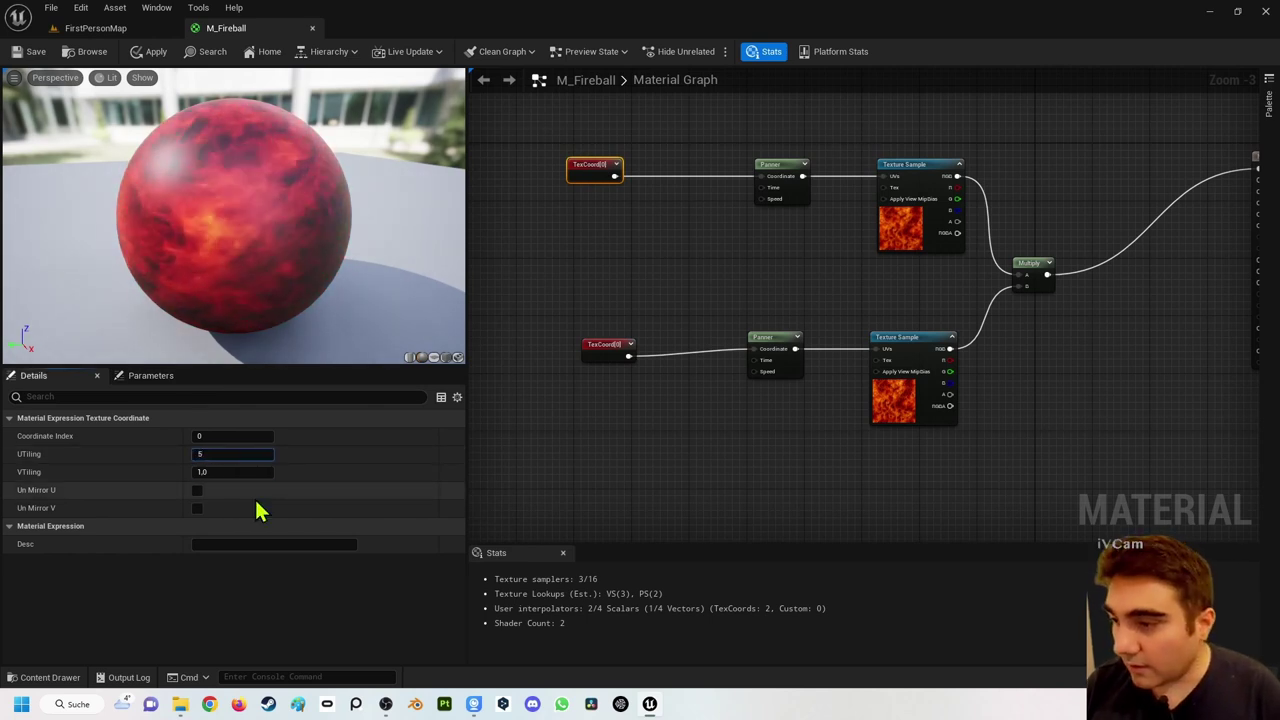
text(5)
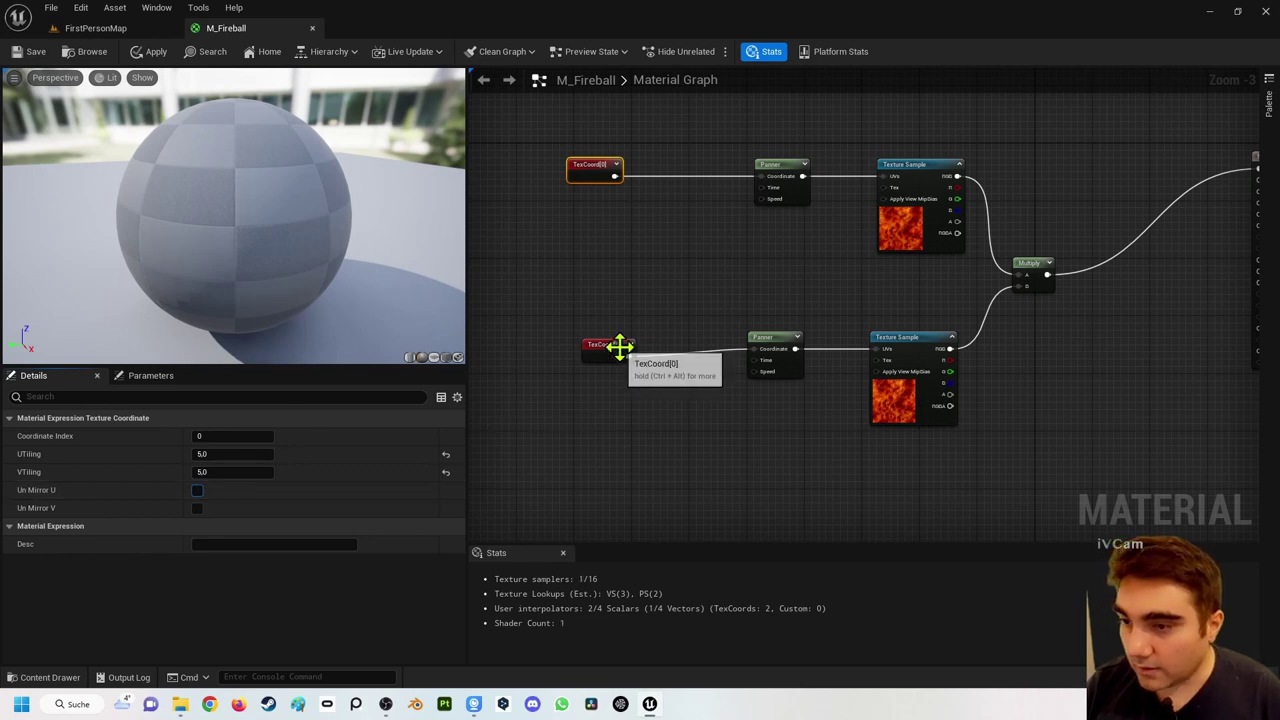
Step: Set the lower TexCoord's U and V tiling to 10
click(612, 348)
click(212, 456)
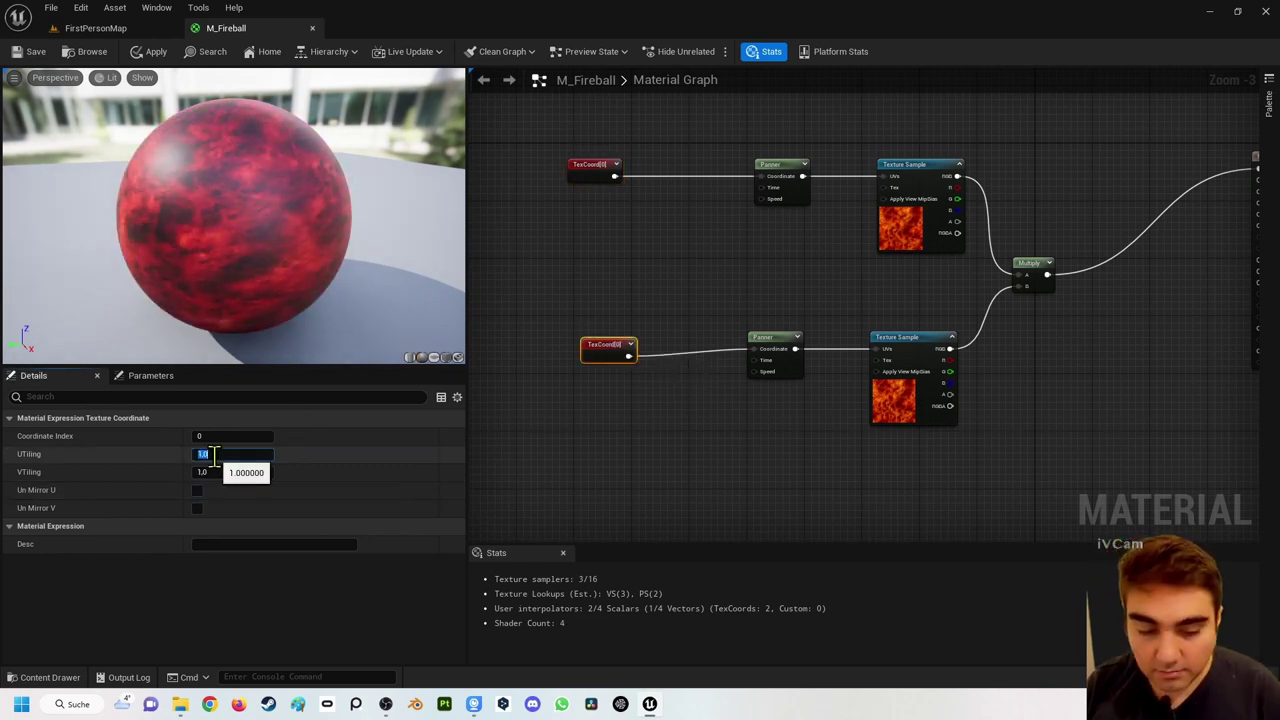
key(Tab)
text(10)
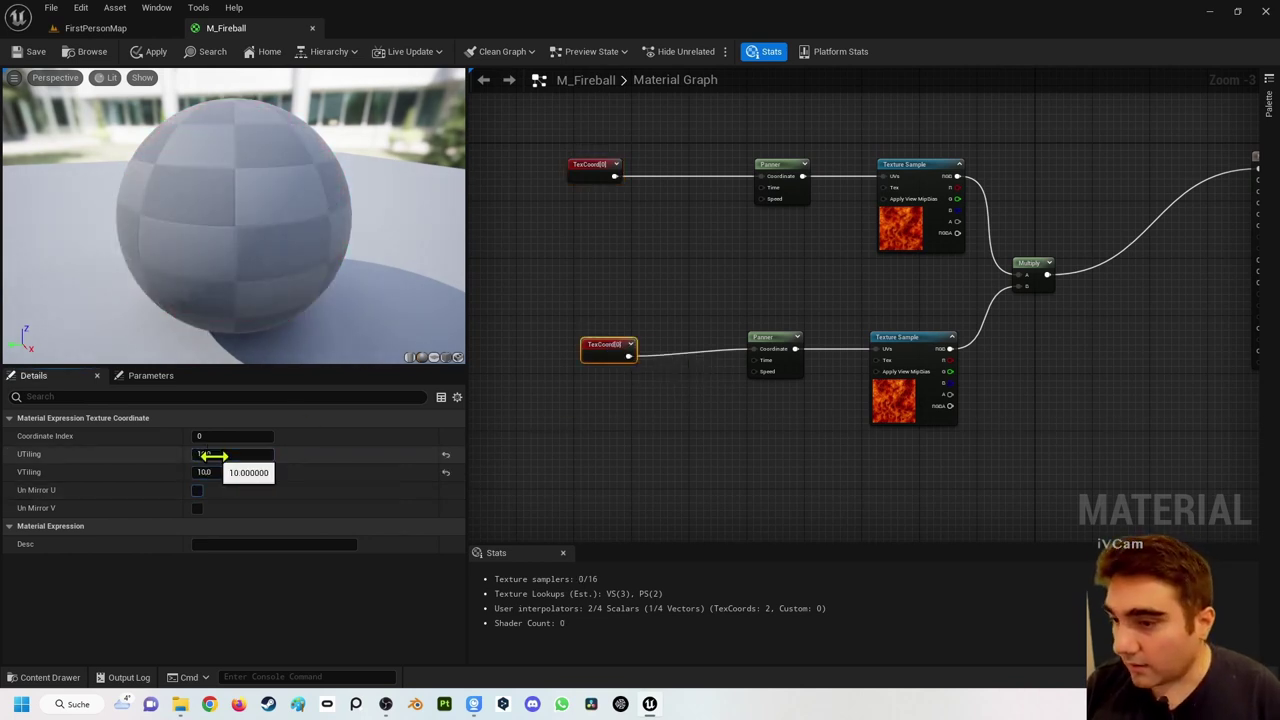
key(Tab)
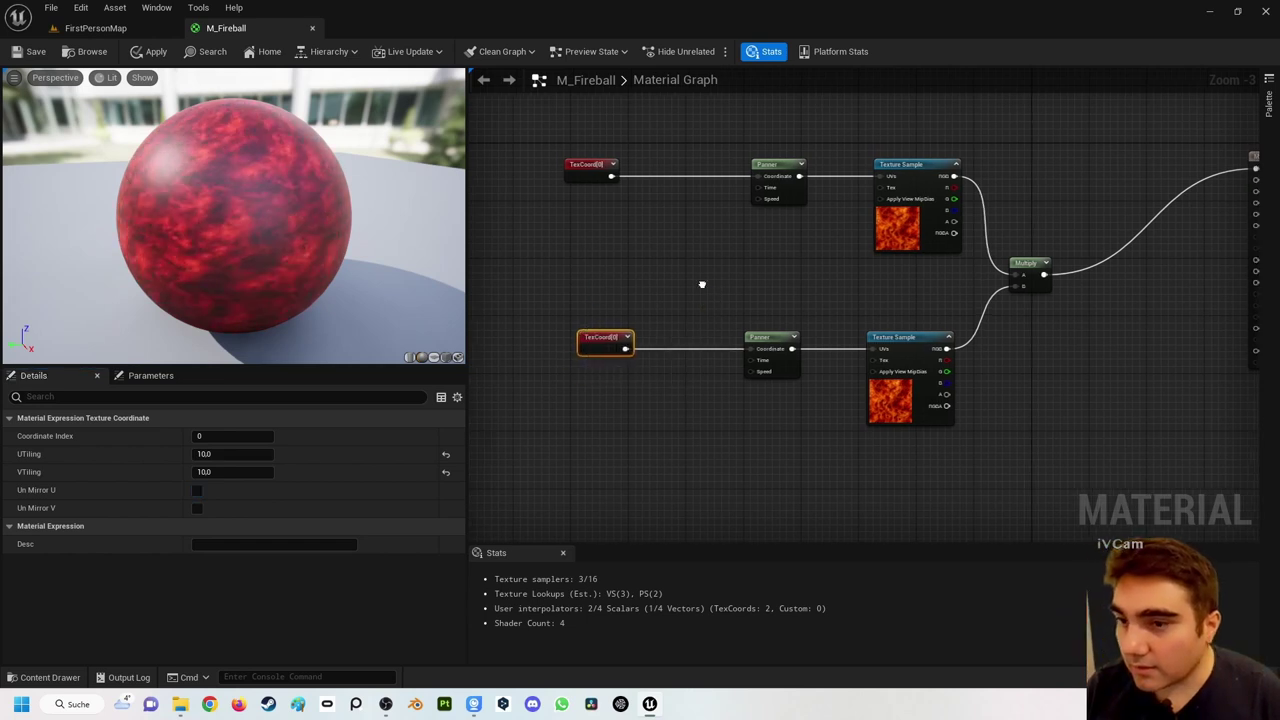
mouse_move(719, 280)
right_down()
mouse_move(620, 289)
mouse_move(590, 236)
right_up()
Step: Box-select both rows of fire texture nodes and shift them left to tidy the graph
click(565, 252)
drag(519, 147, 977, 443)
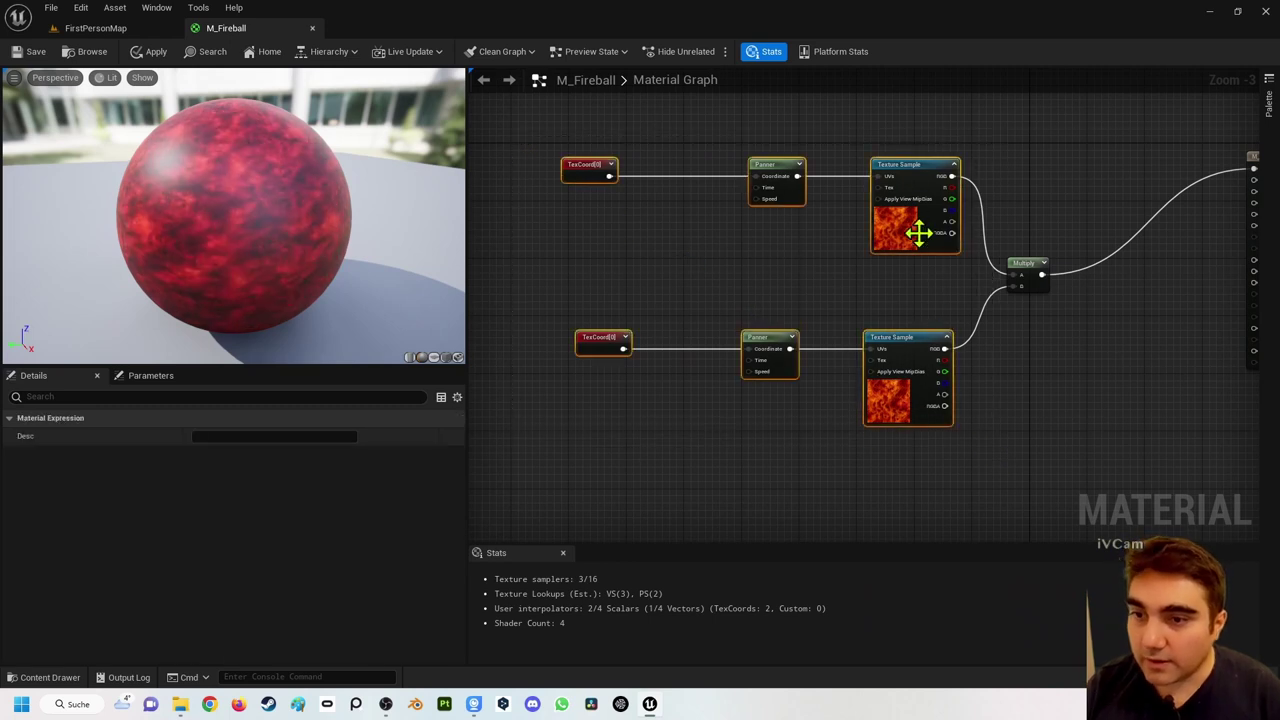
drag(910, 183, 810, 190)
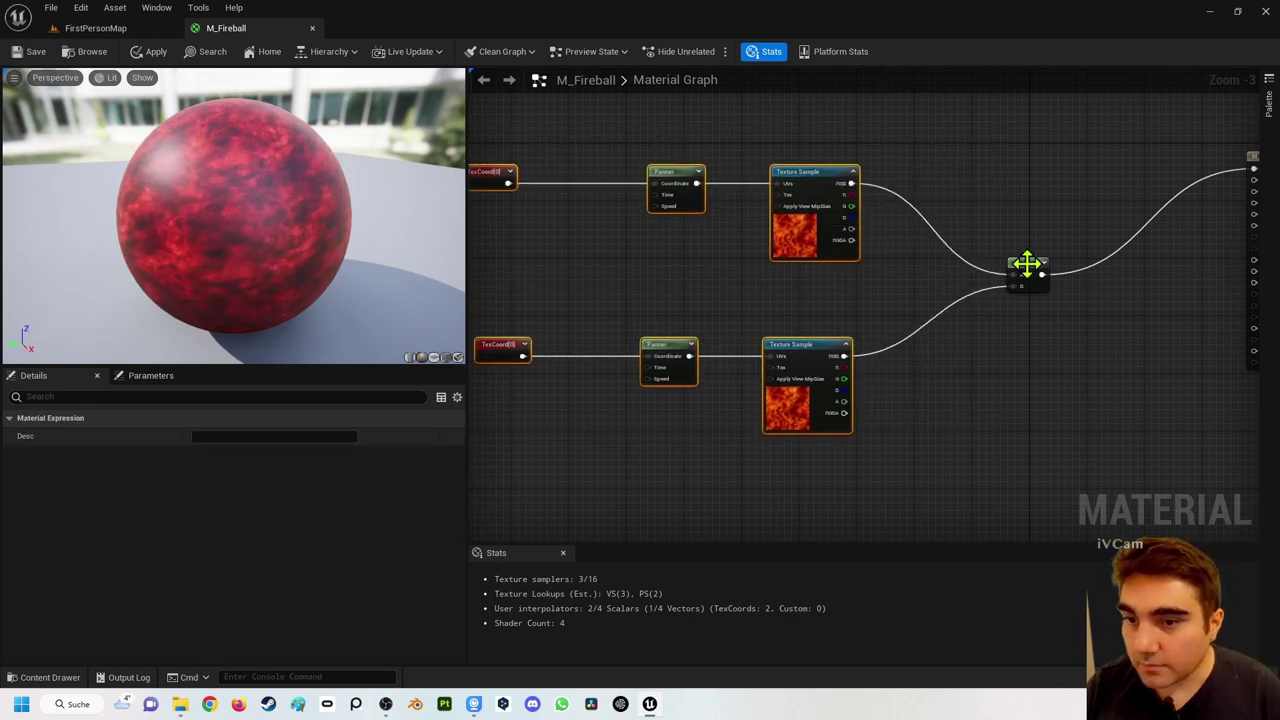
mouse_move(1023, 268)
mouse_down()
mouse_move(963, 215)
mouse_move(958, 280)
mouse_up()
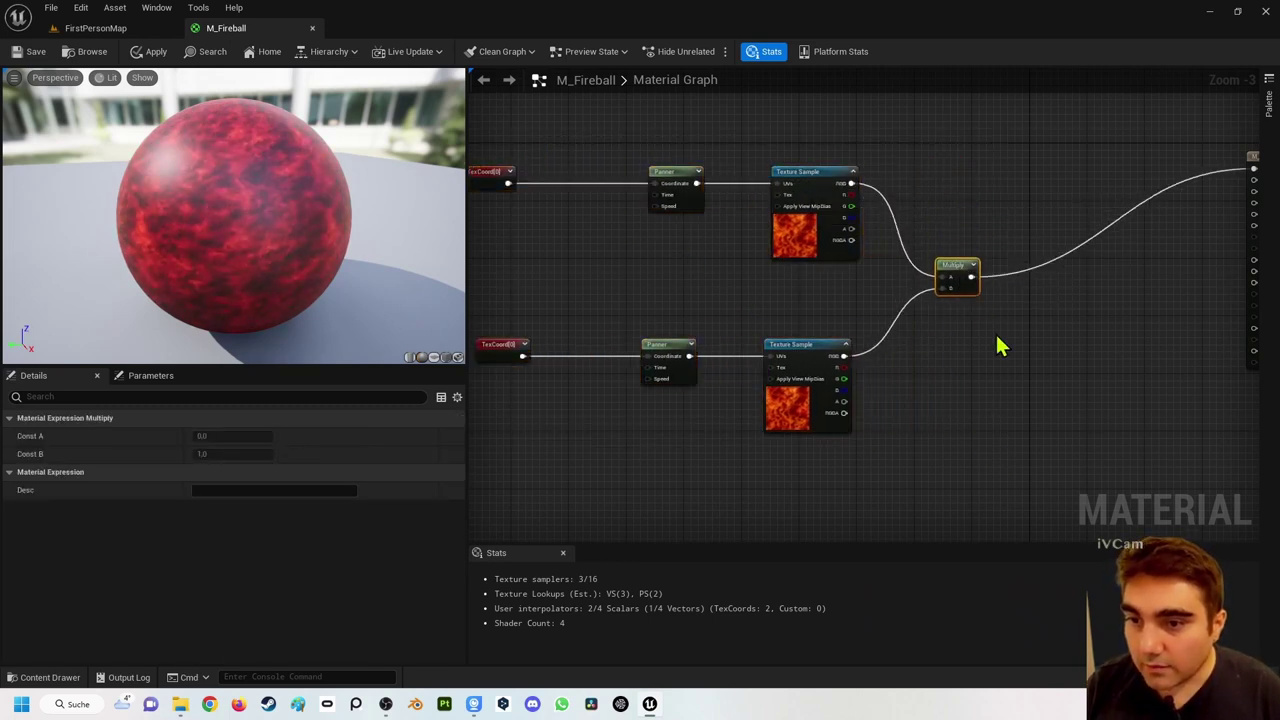
Step: Reposition the Multiply node and also feed its result into Emissive Color
right_drag(1000, 343, 851, 394)
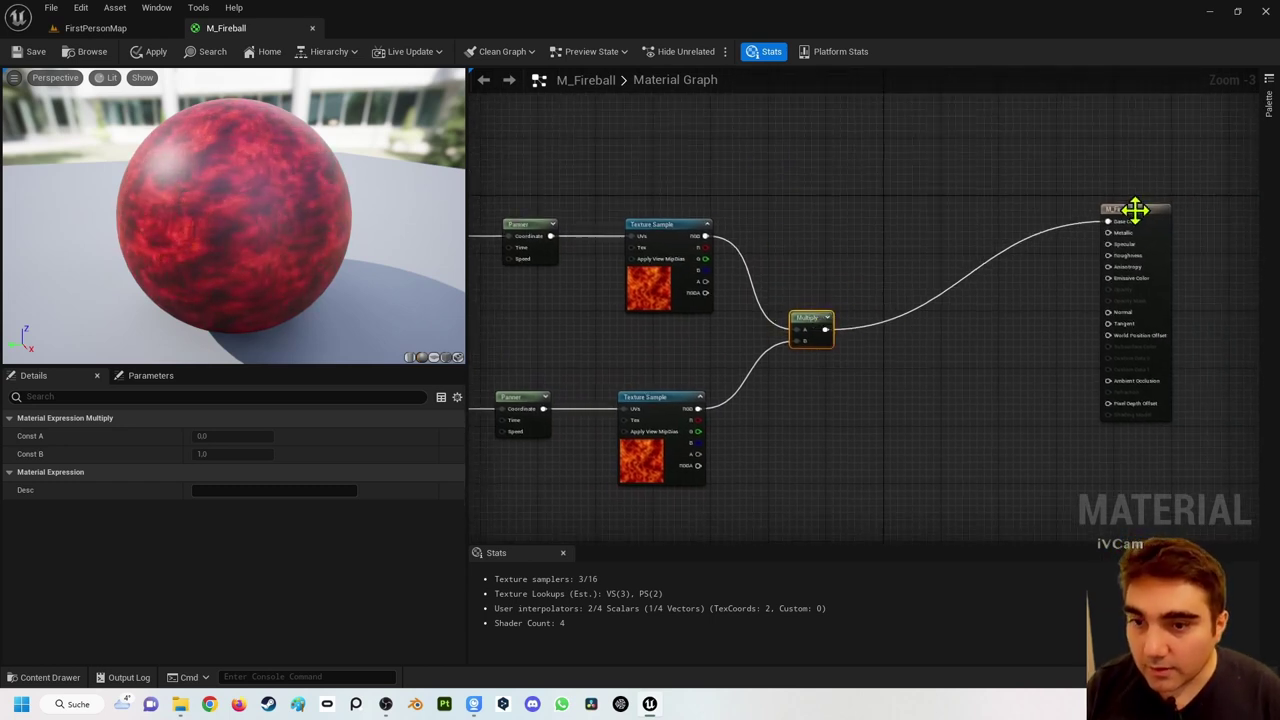
mouse_move(824, 330)
mouse_down()
mouse_move(818, 236)
mouse_move(1125, 282)
mouse_up()
click(857, 389)
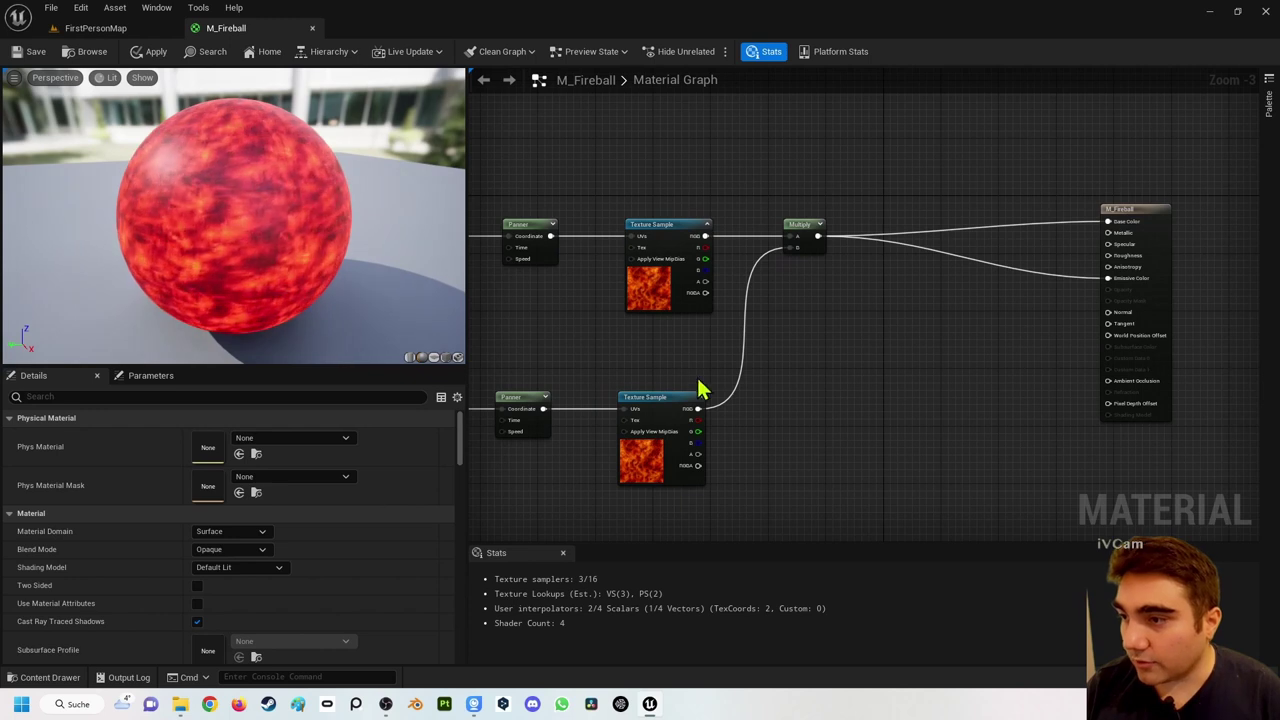
right_drag(823, 269, 723, 334)
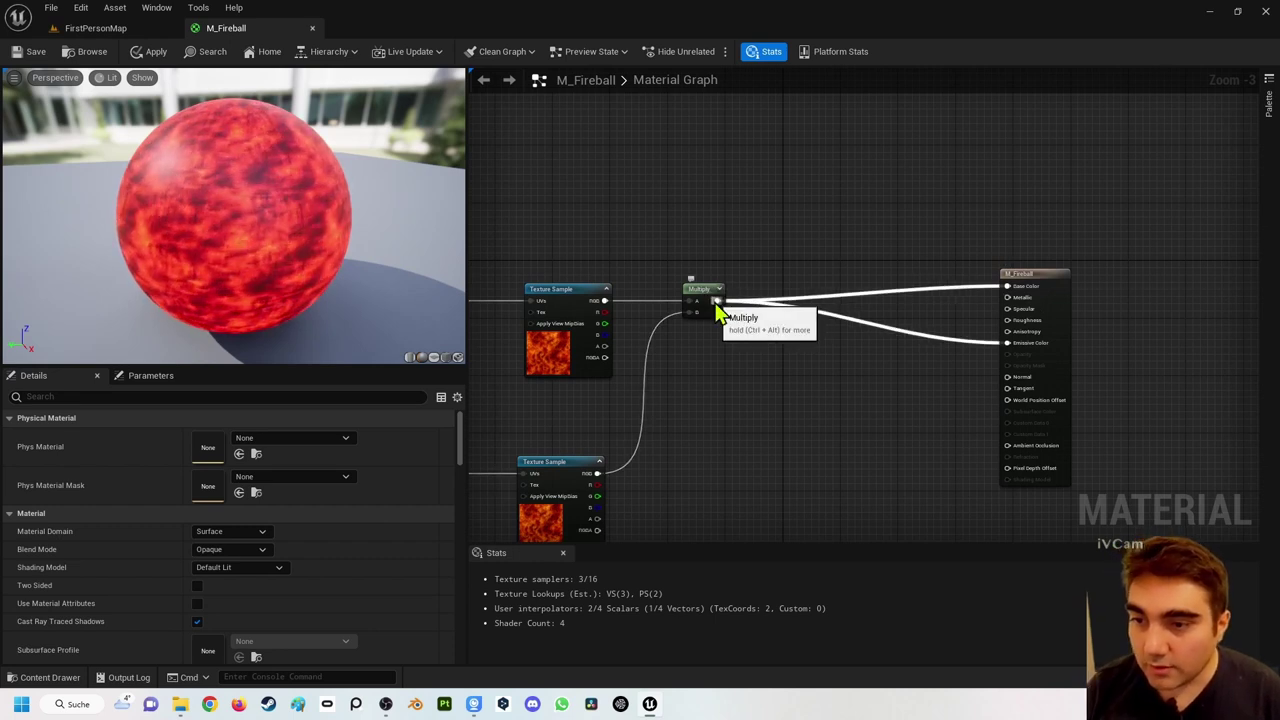
Step: Add a second Multiply after the texture product and route it into Base Color
mouse_move(717, 308)
mouse_down()
mouse_move(739, 312)
mouse_move(818, 251)
mouse_move(805, 248)
mouse_up()
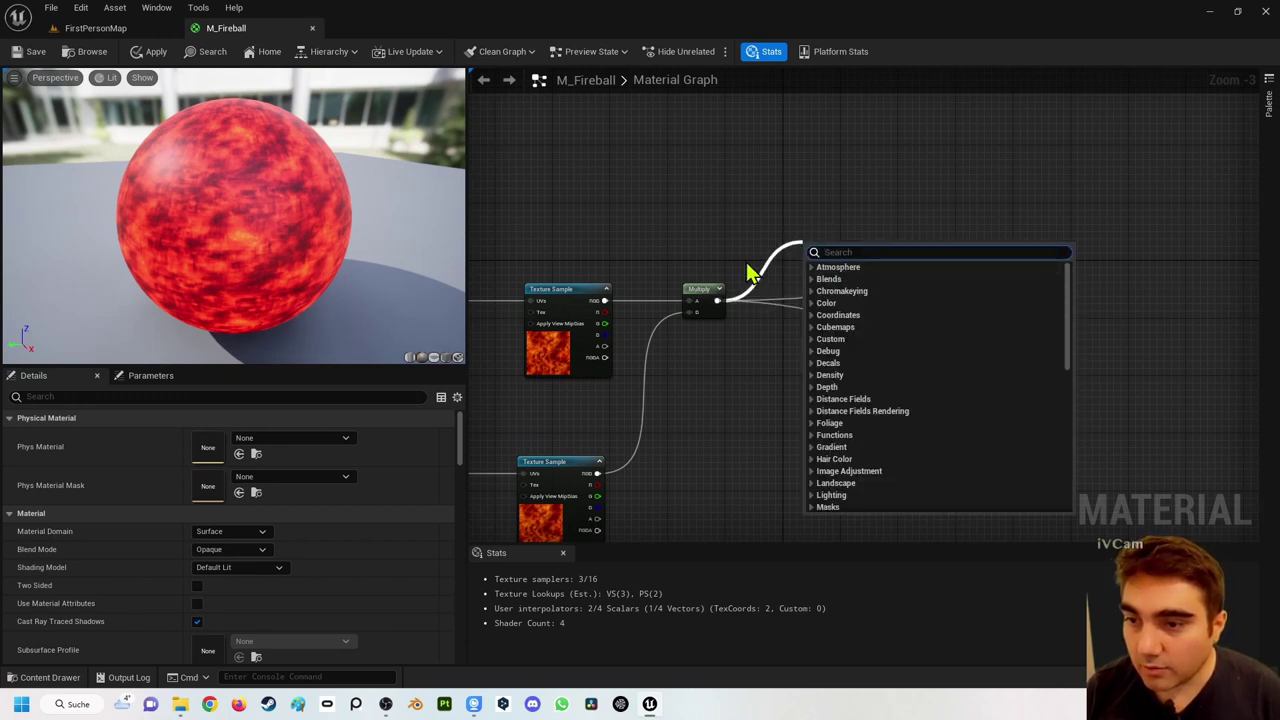
text(mul)
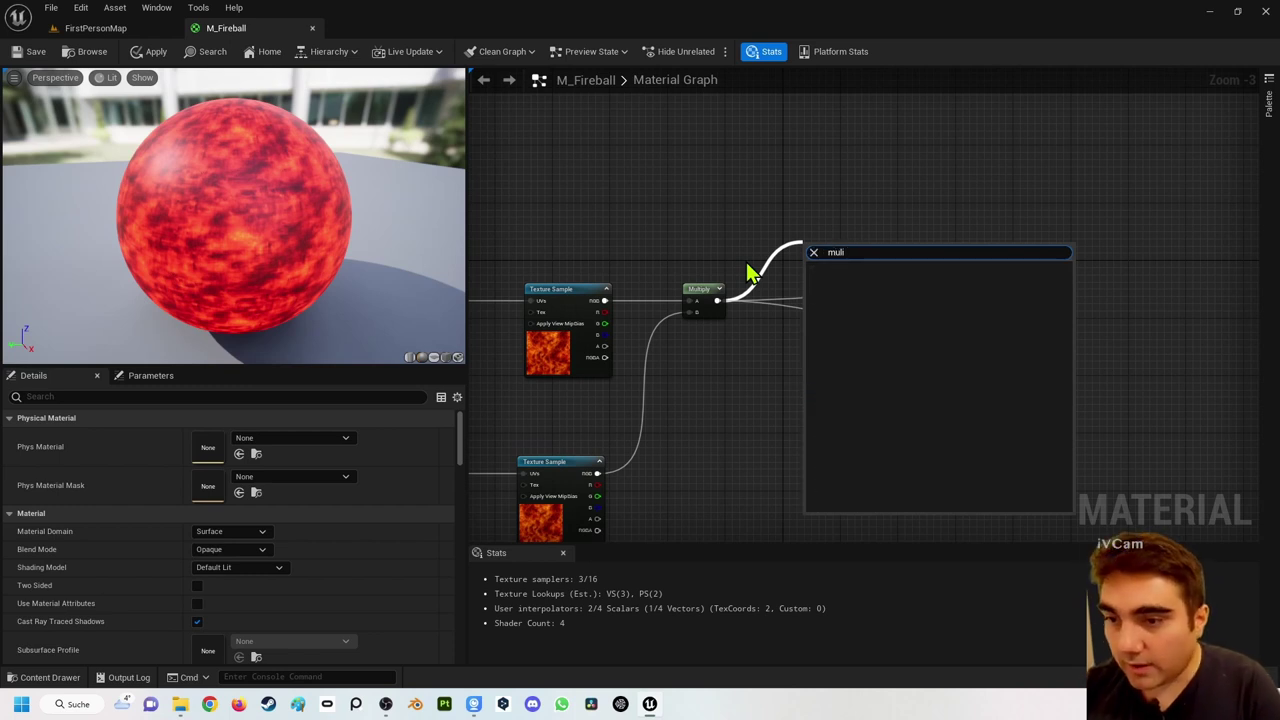
key(Return)
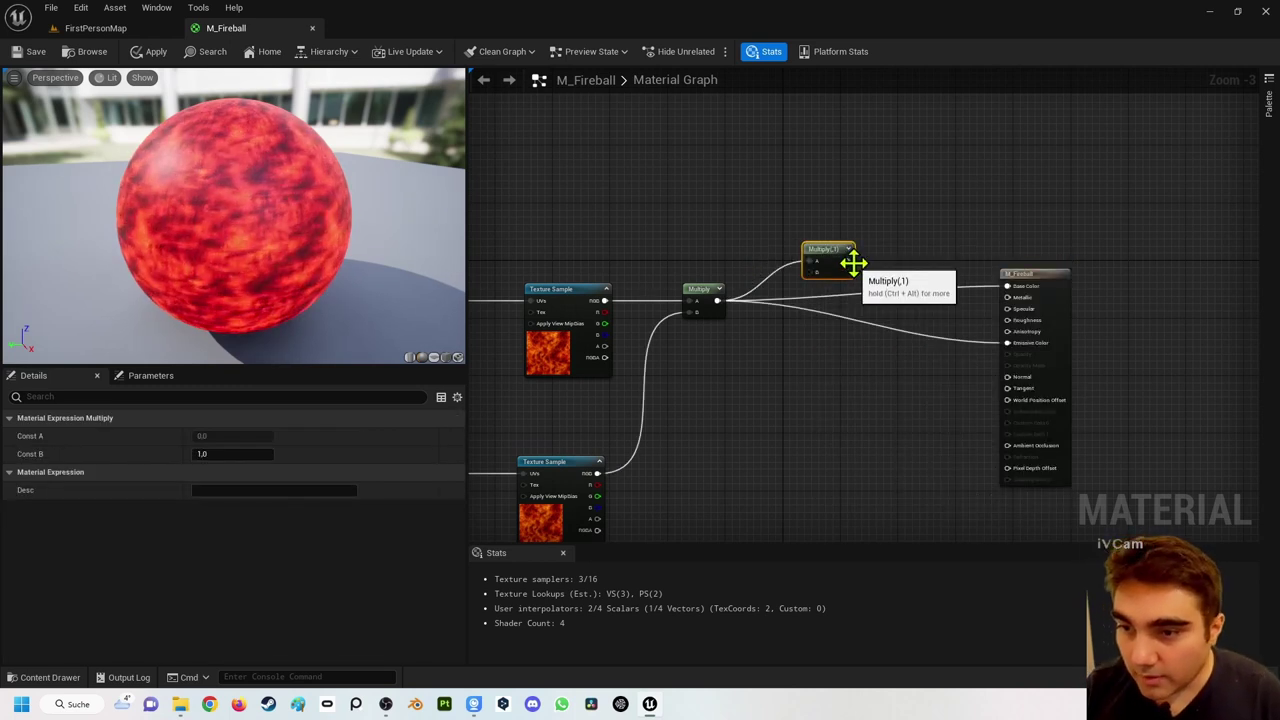
drag(845, 262, 1008, 287)
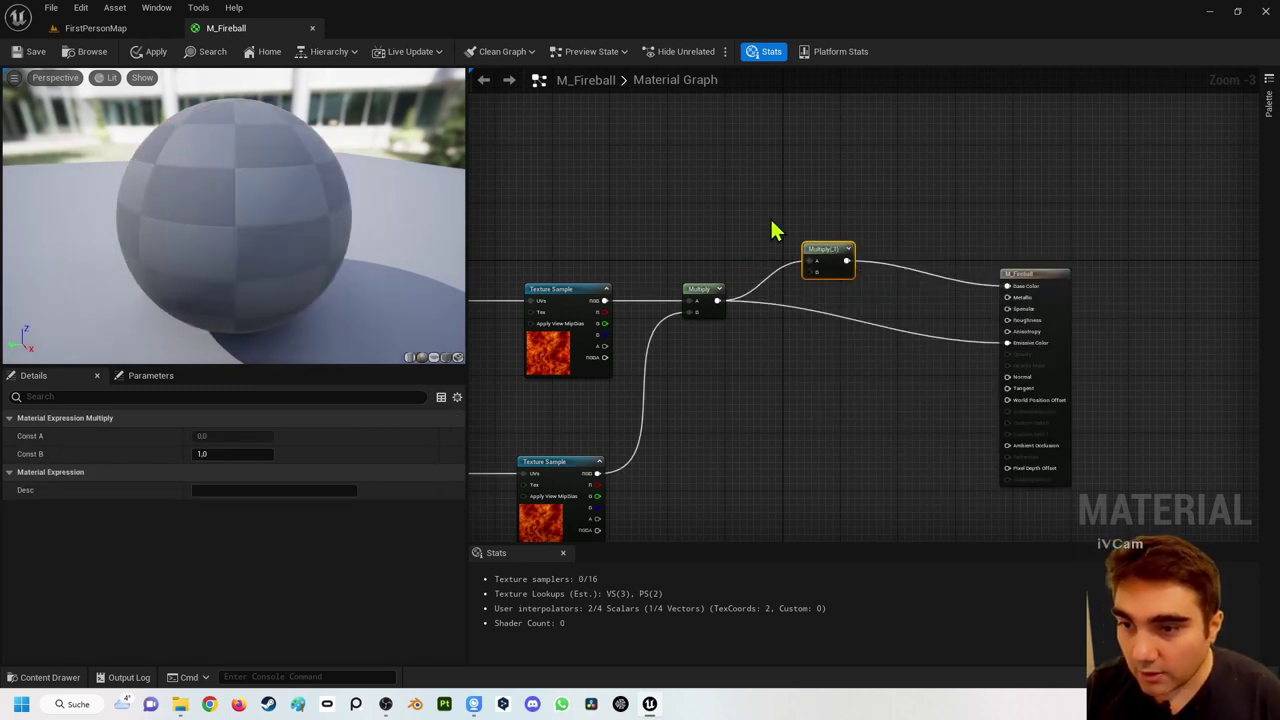
Step: Add a Constant of 2 wired into the second Multiply's B input
right_click(724, 217)
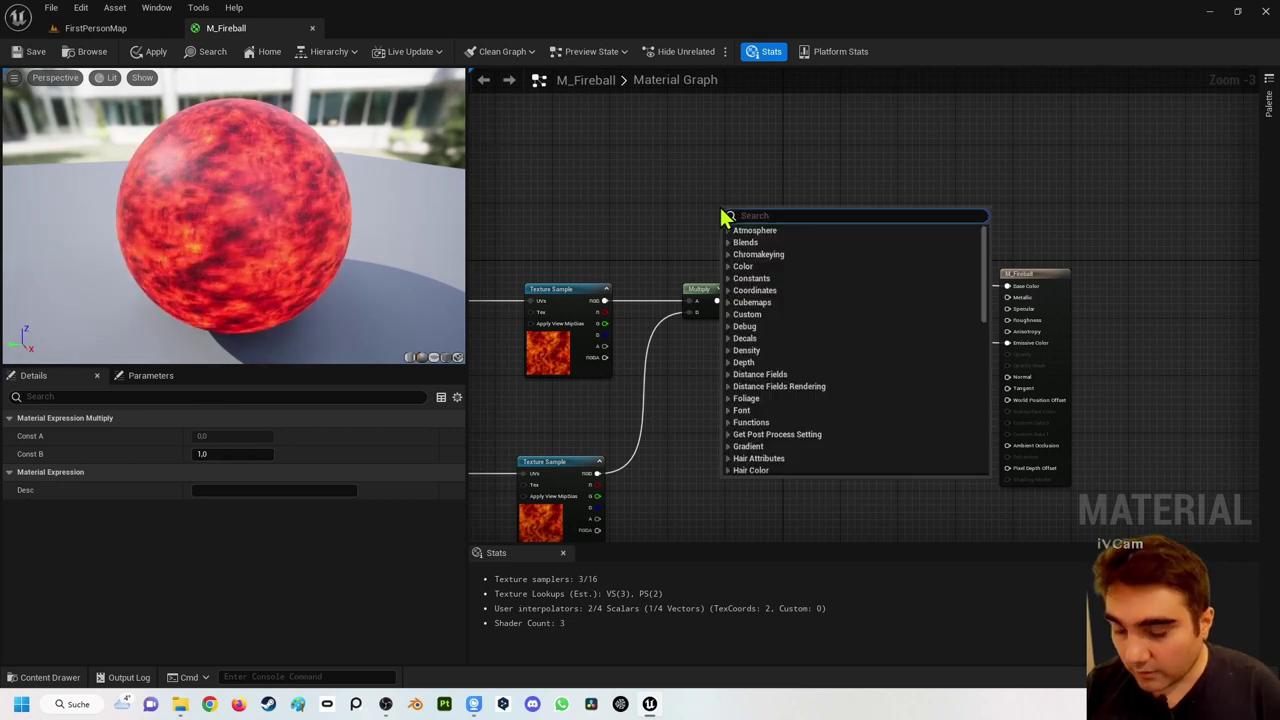
text(con)
key(Escape)
click(728, 216)
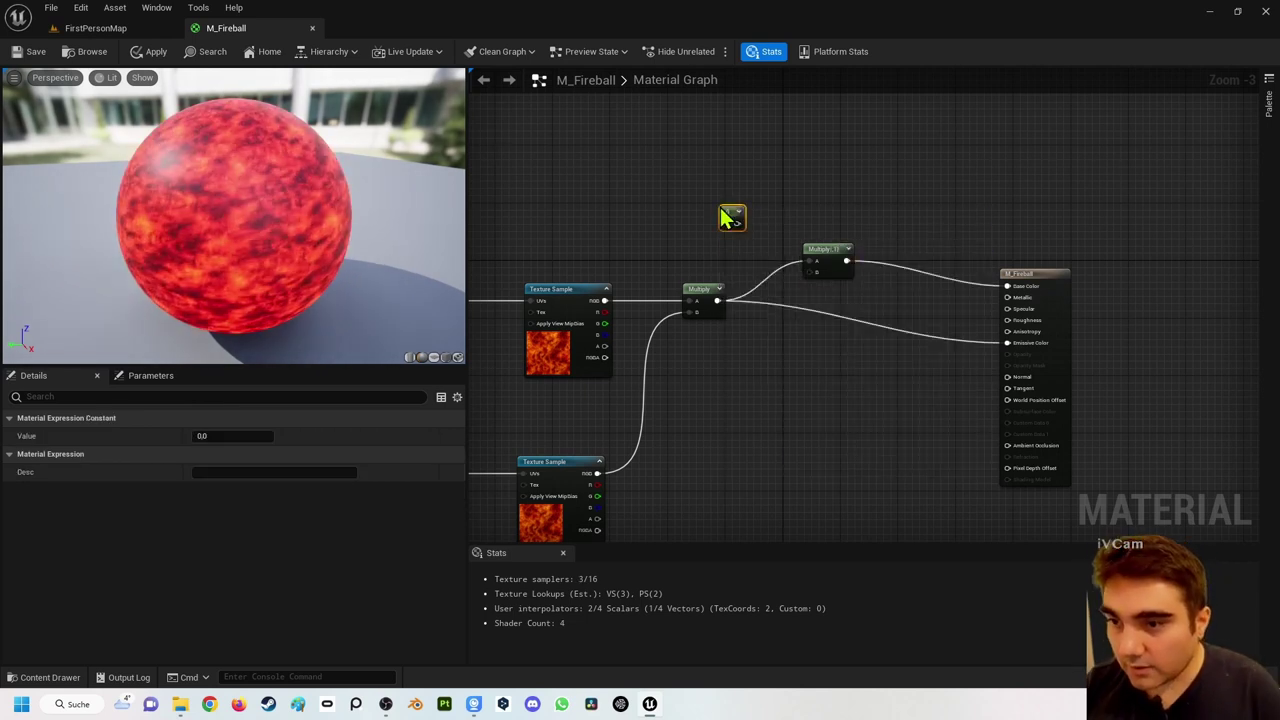
drag(735, 224, 808, 290)
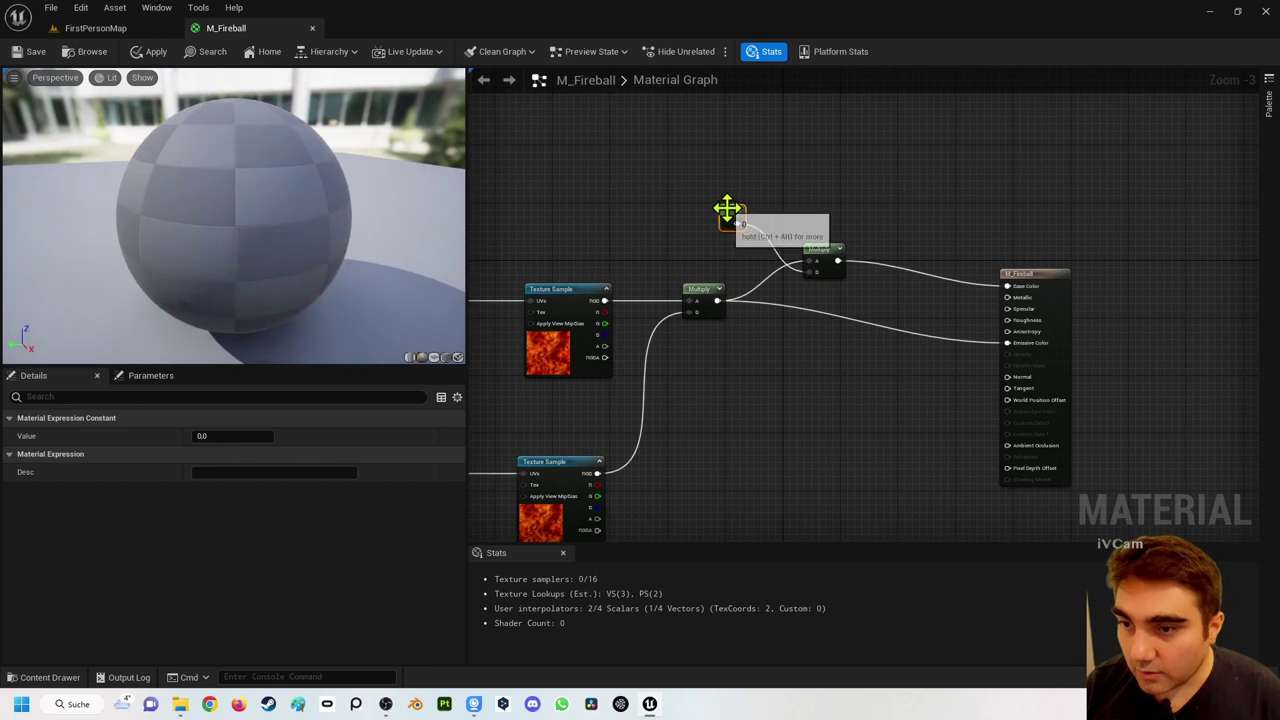
click(208, 436)
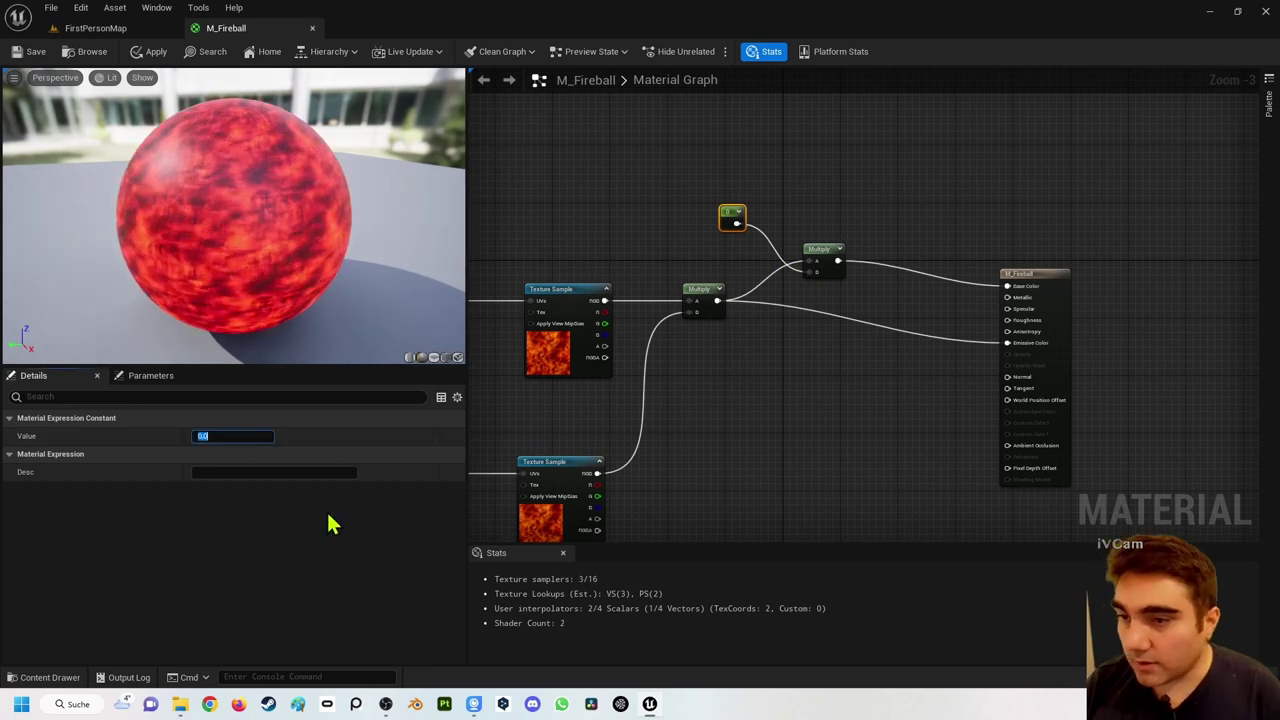
text(10)
key(Return)
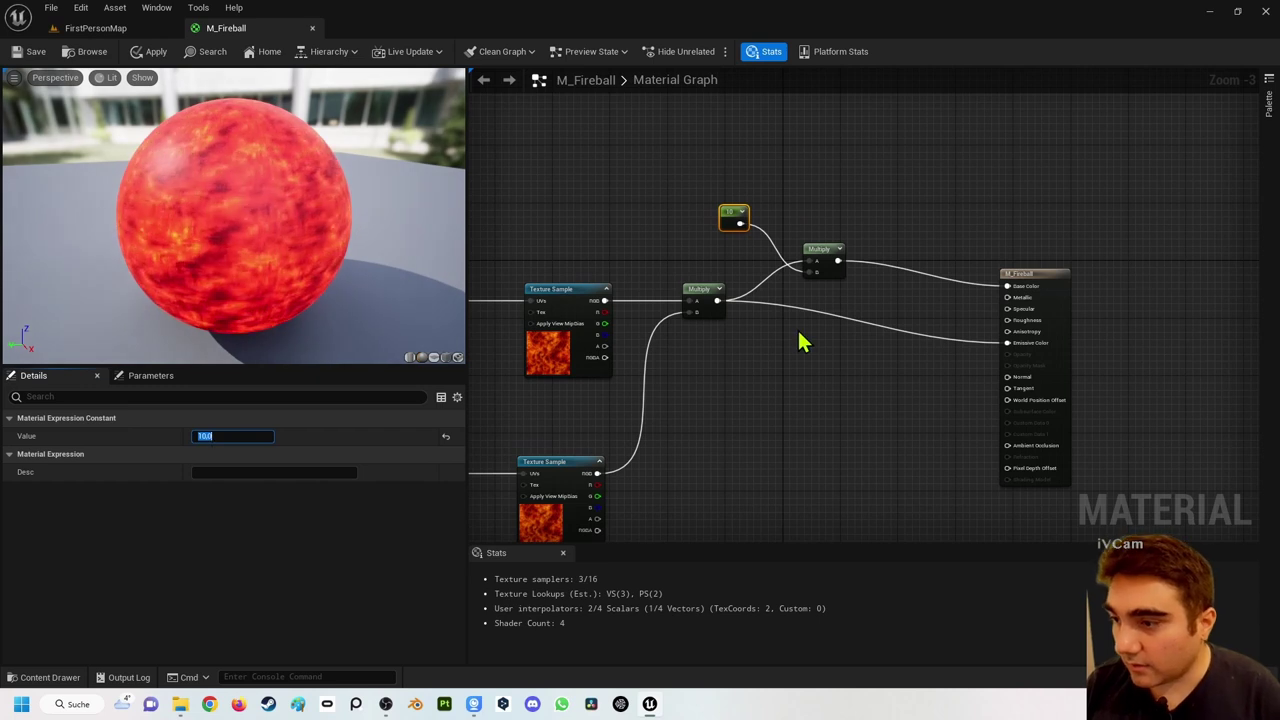
text(2)
key(Return)
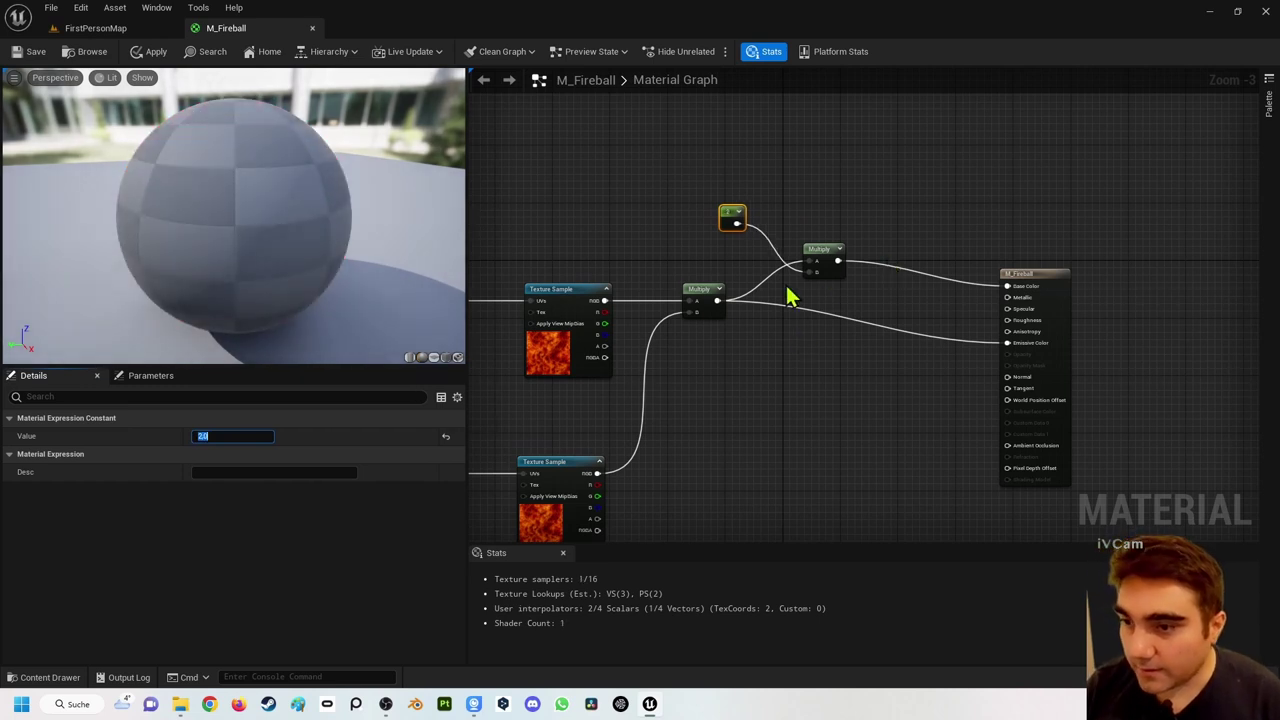
drag(717, 300, 760, 335)
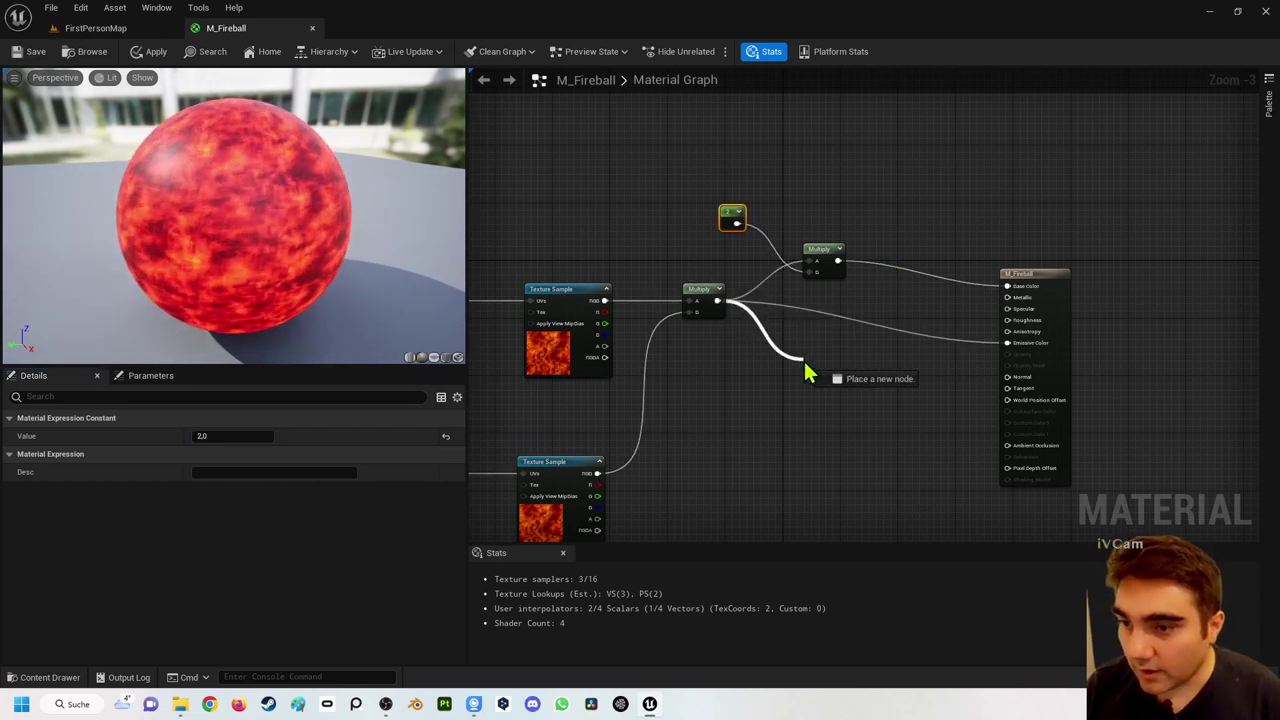
Step: Add a Multiply fed by the texture product and connect it to Emissive Color
drag(808, 373, 809, 371)
text(mul)
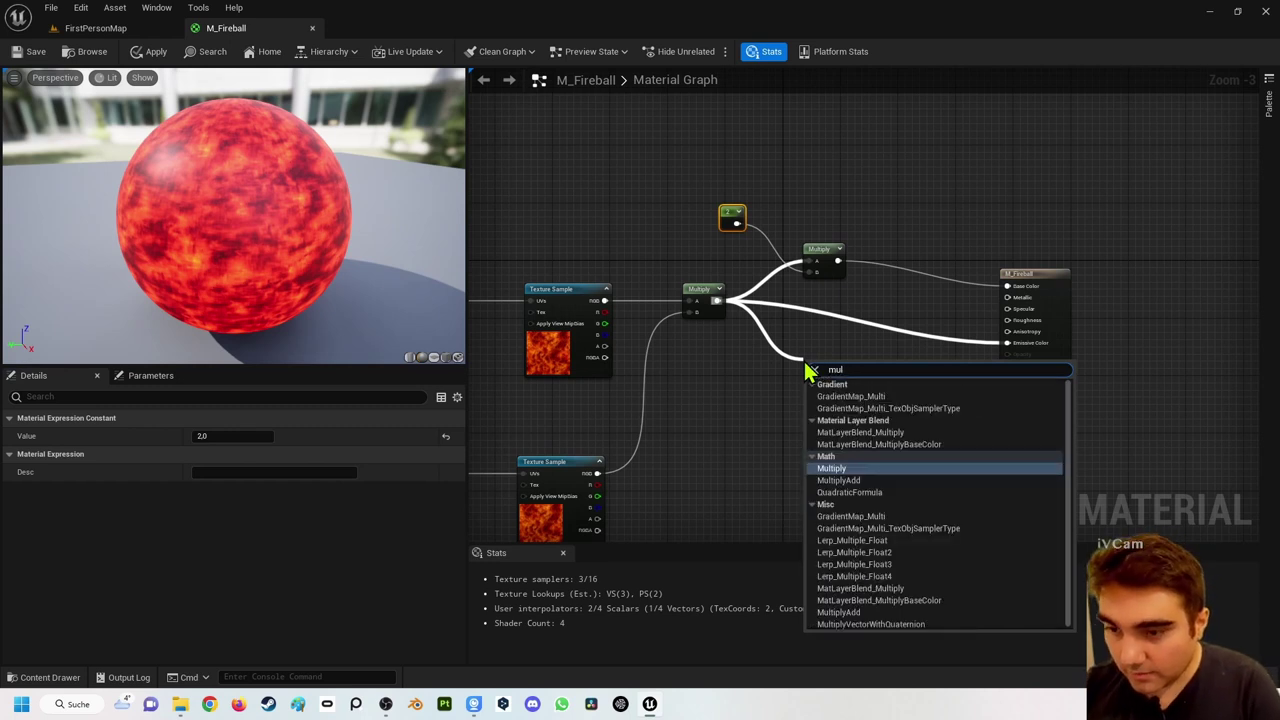
key(Return)
drag(847, 376, 1008, 343)
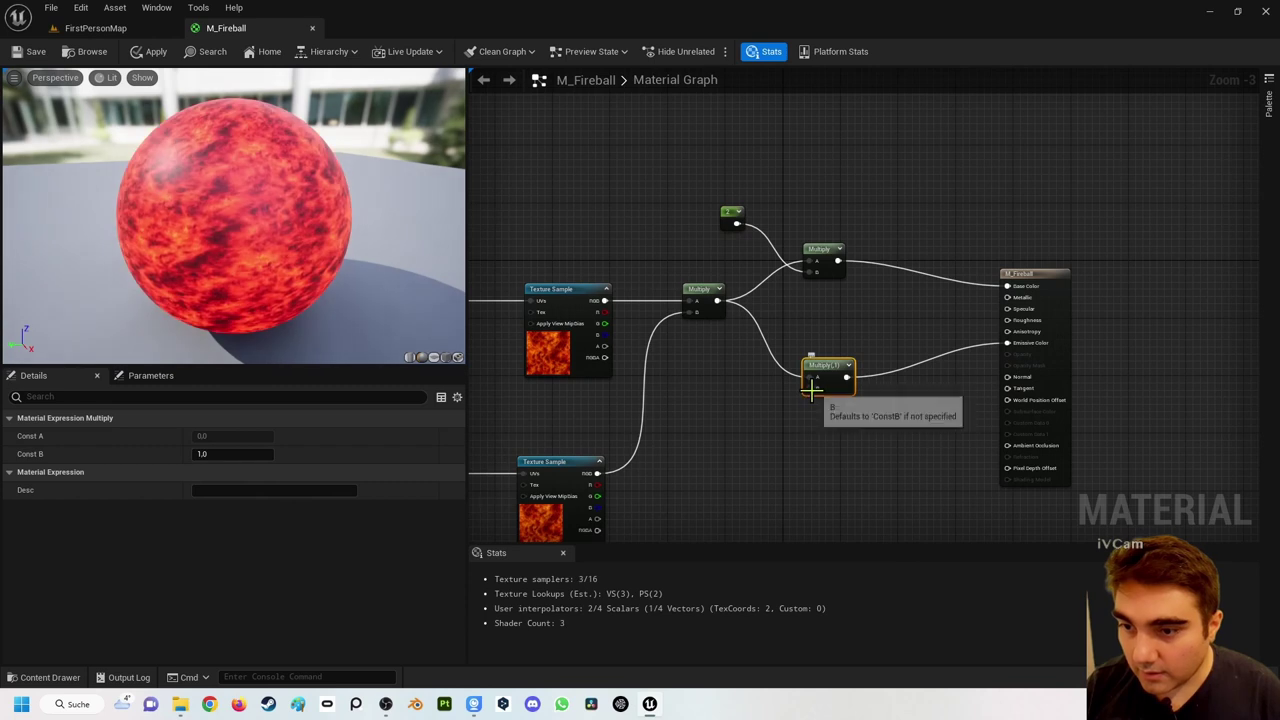
Step: Wire a Constant of 0.8 into that Multiply's B input
right_click(777, 432)
text(consta)
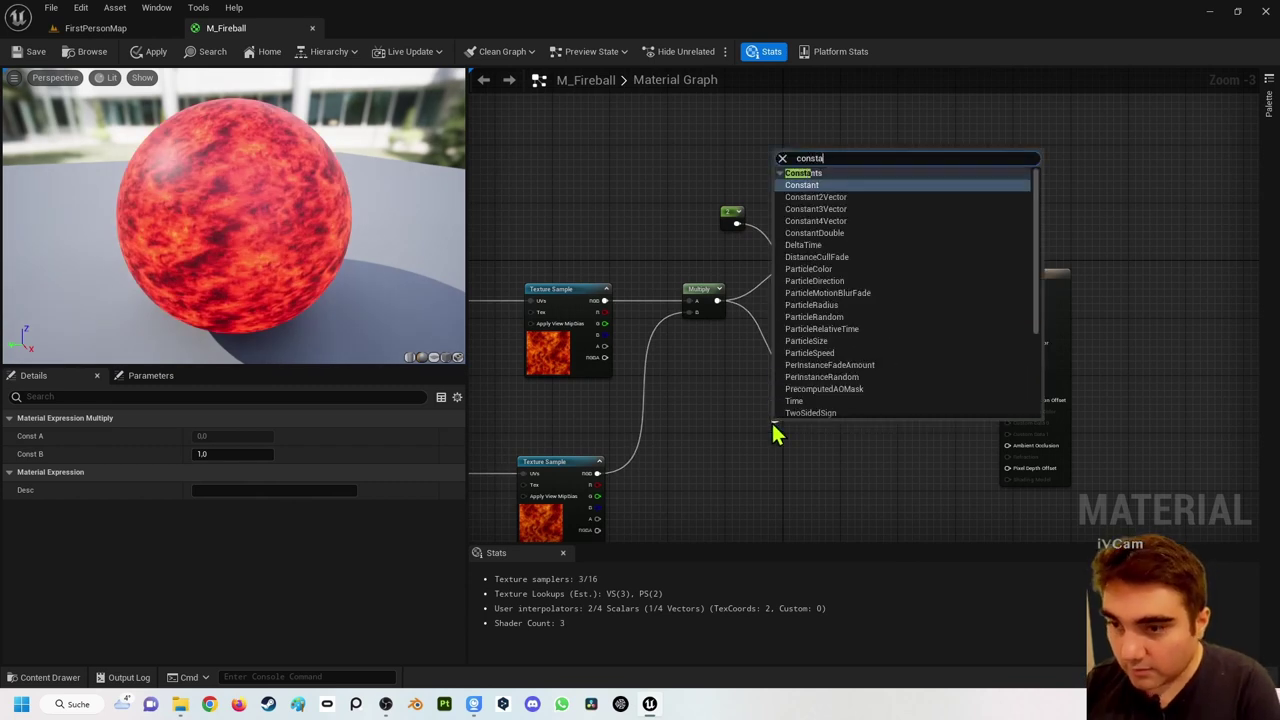
key(Return)
text(0.8)
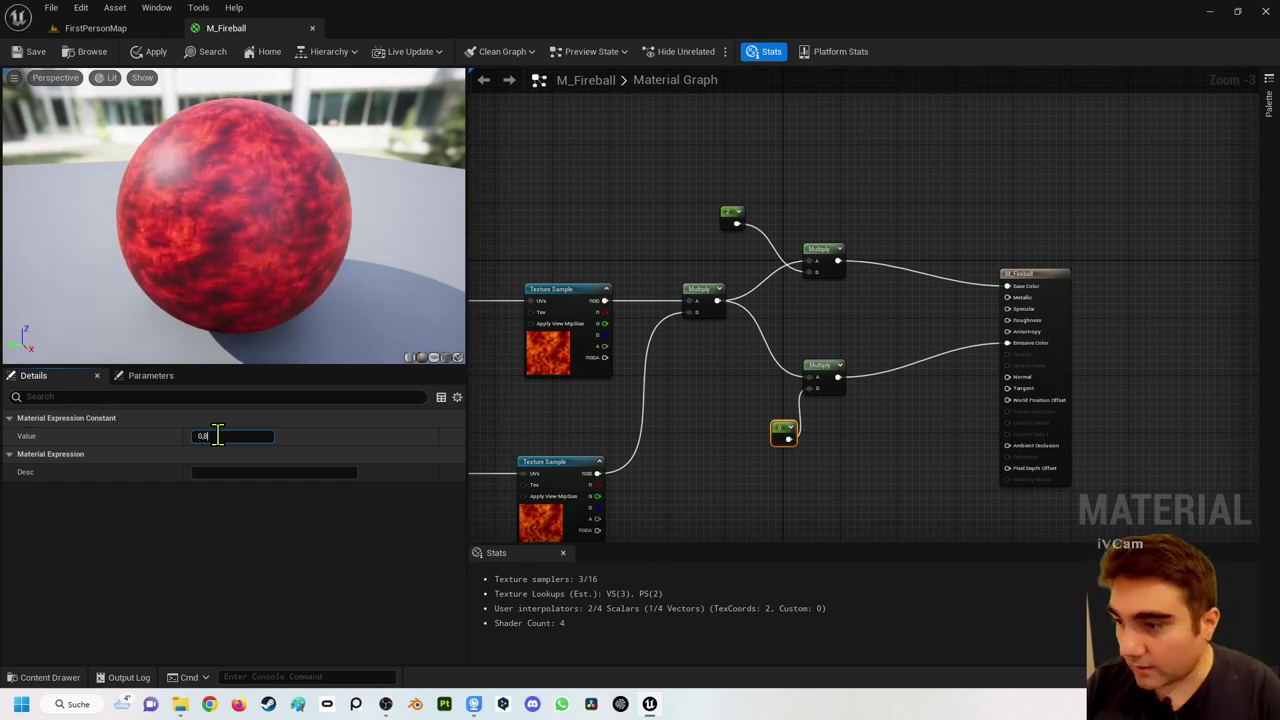
key(Return)
Step: Set the lower TexCoord node's UTiling and VTiling to 2
right_drag(542, 366, 723, 337)
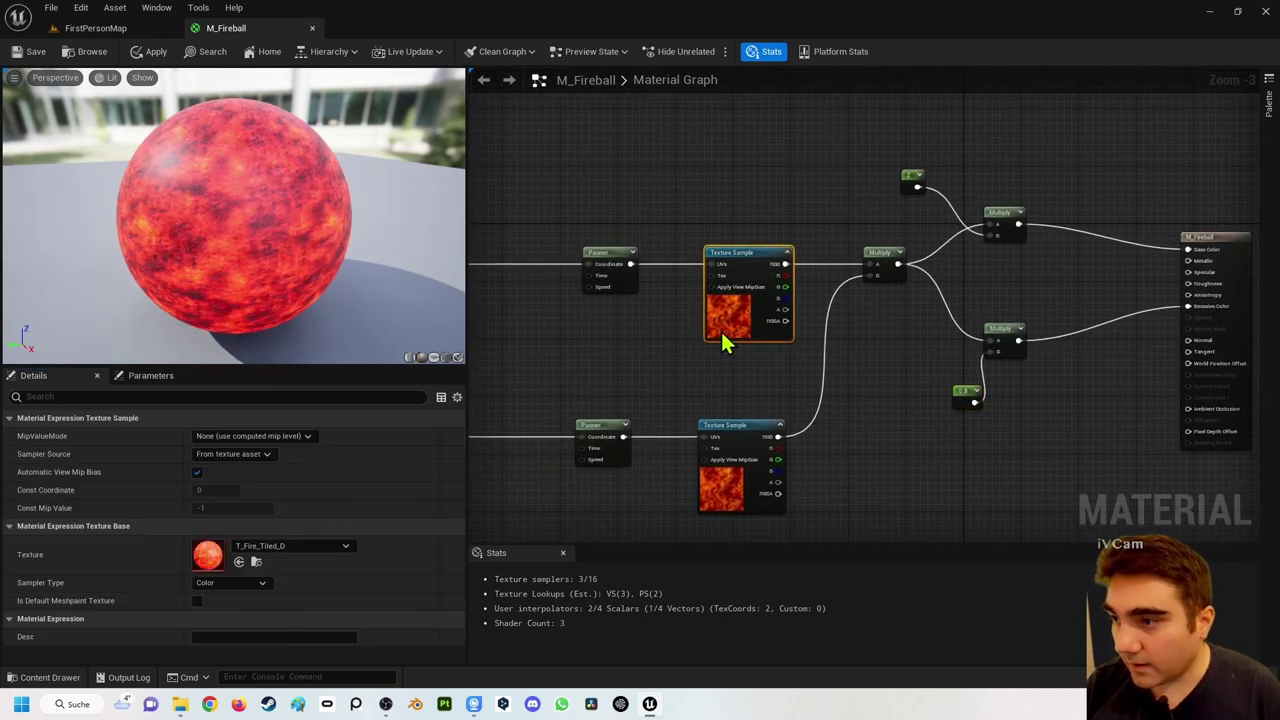
right_click(723, 337)
click(562, 240)
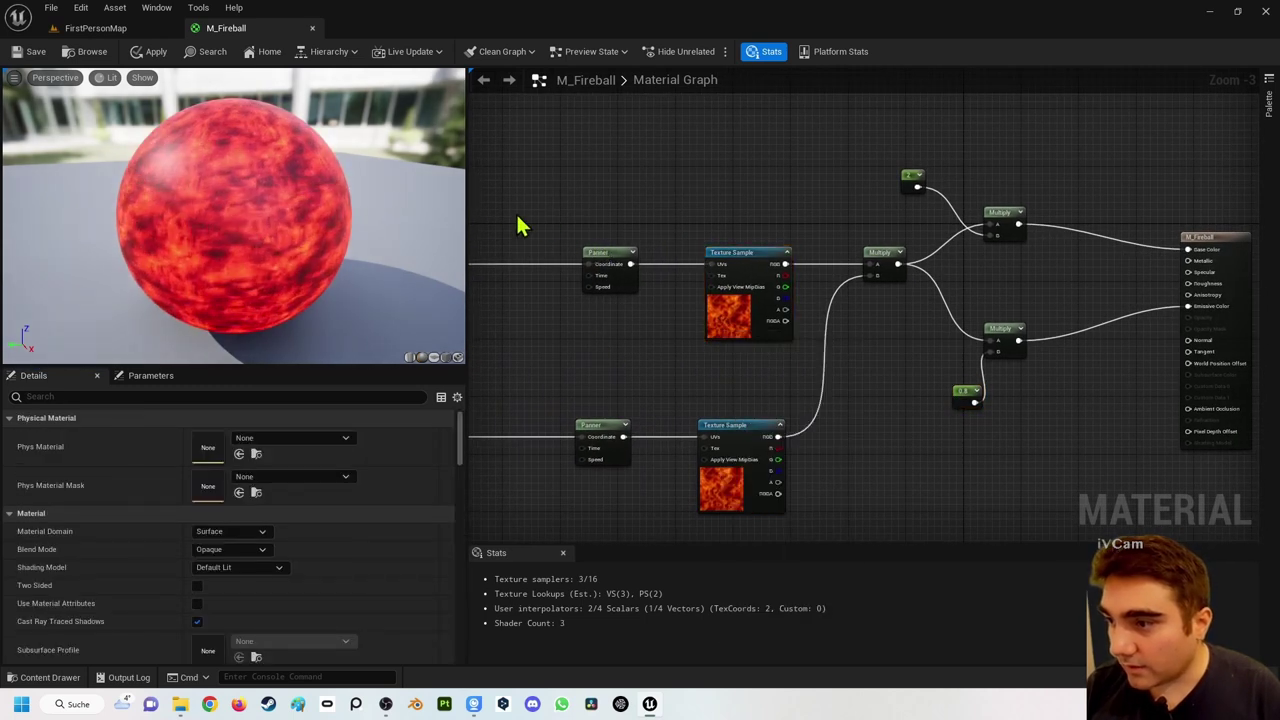
scroll(617, 358, down, 1)
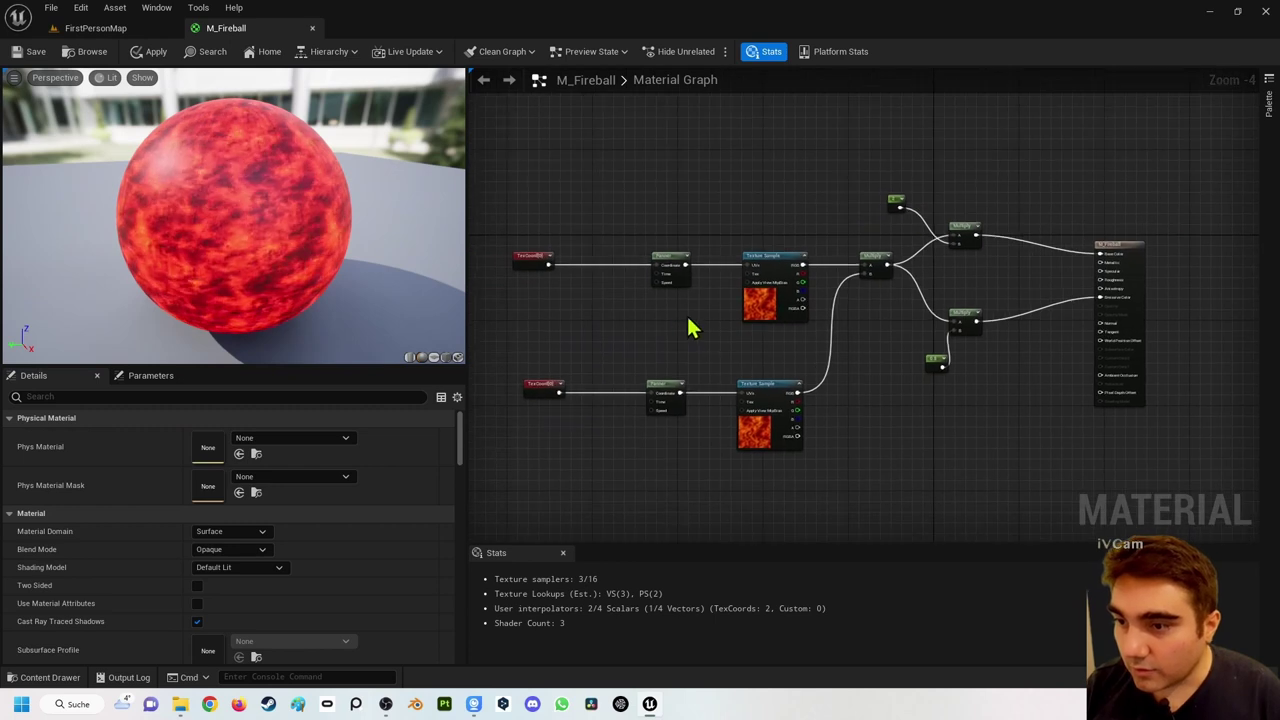
click(539, 384)
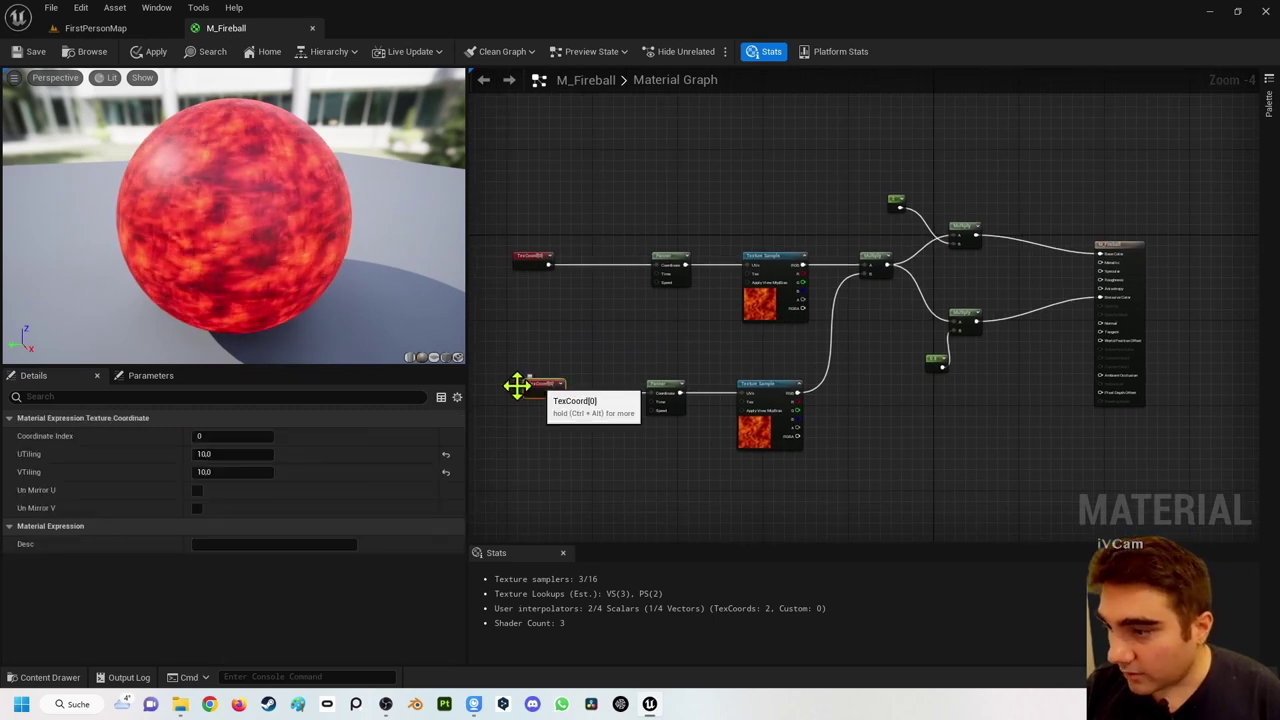
click(226, 454)
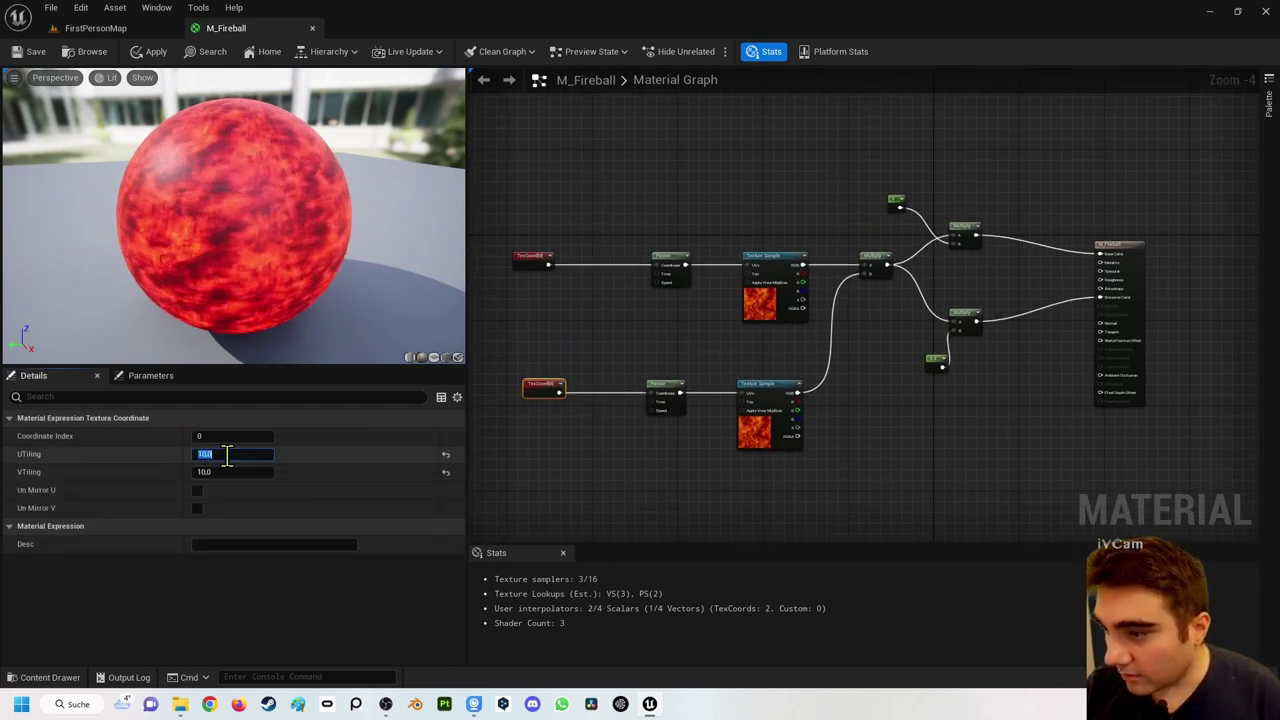
click(230, 472)
text(2)
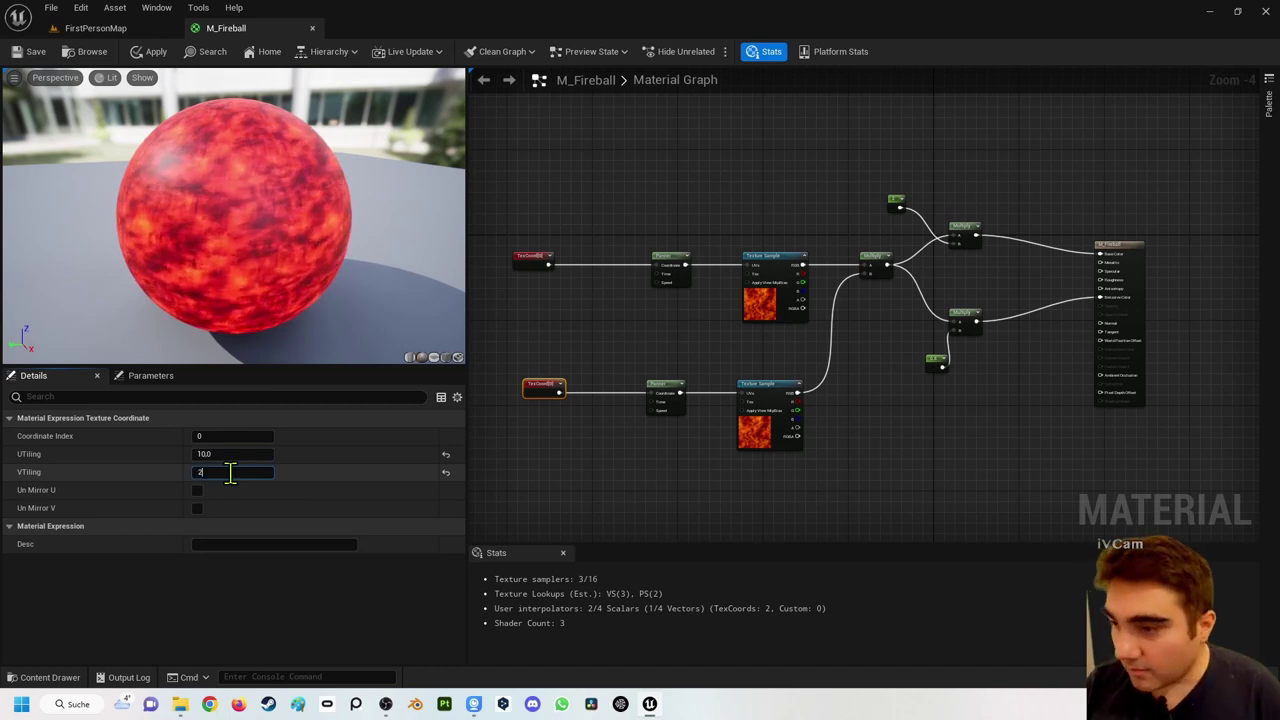
click(219, 453)
text(2)
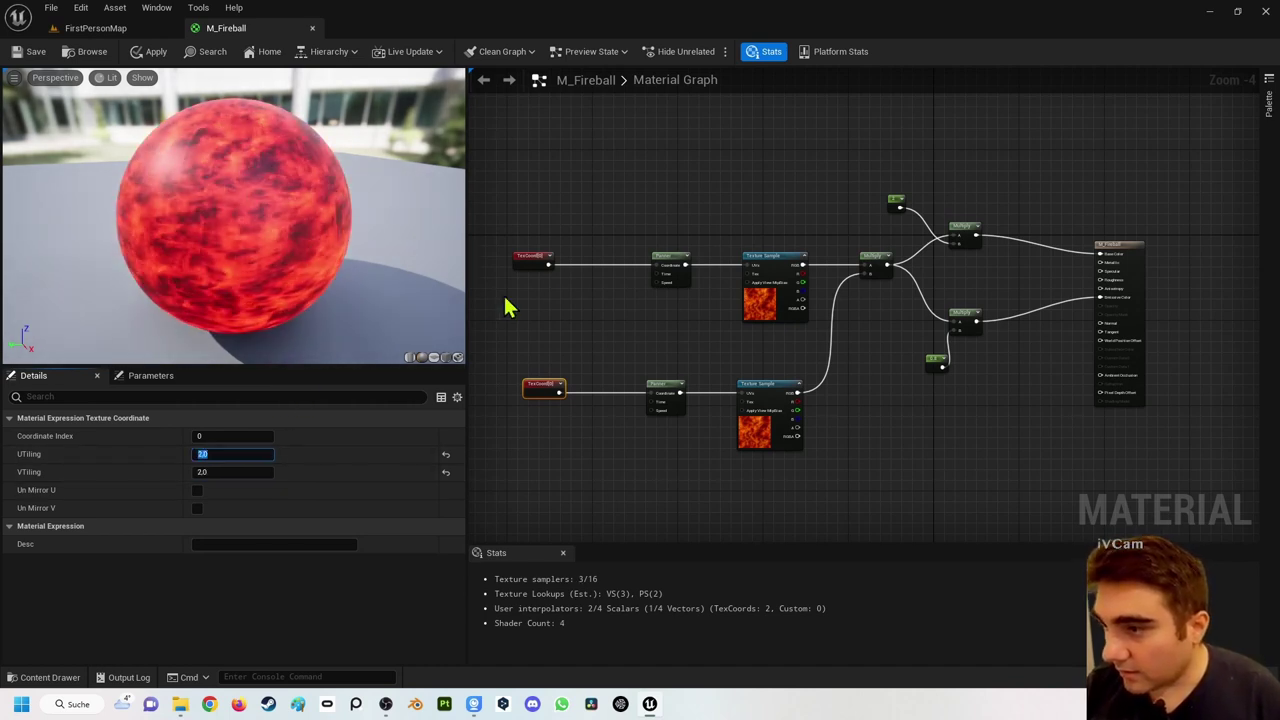
Step: Bring the M_Fireball result node into view, then switch back to the FirstPersonMap level
scroll(643, 334, up, 2)
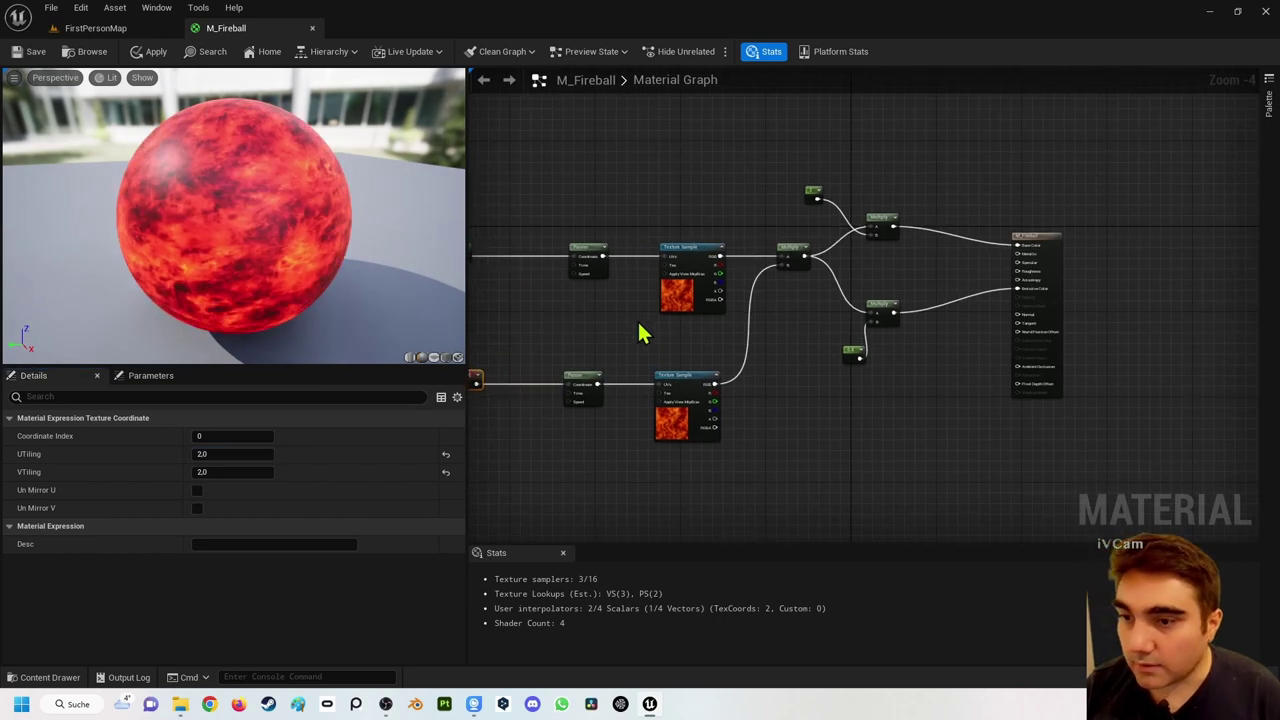
scroll(793, 311, up, 1)
scroll(793, 311, up, 1)
right_drag(793, 311, 611, 337)
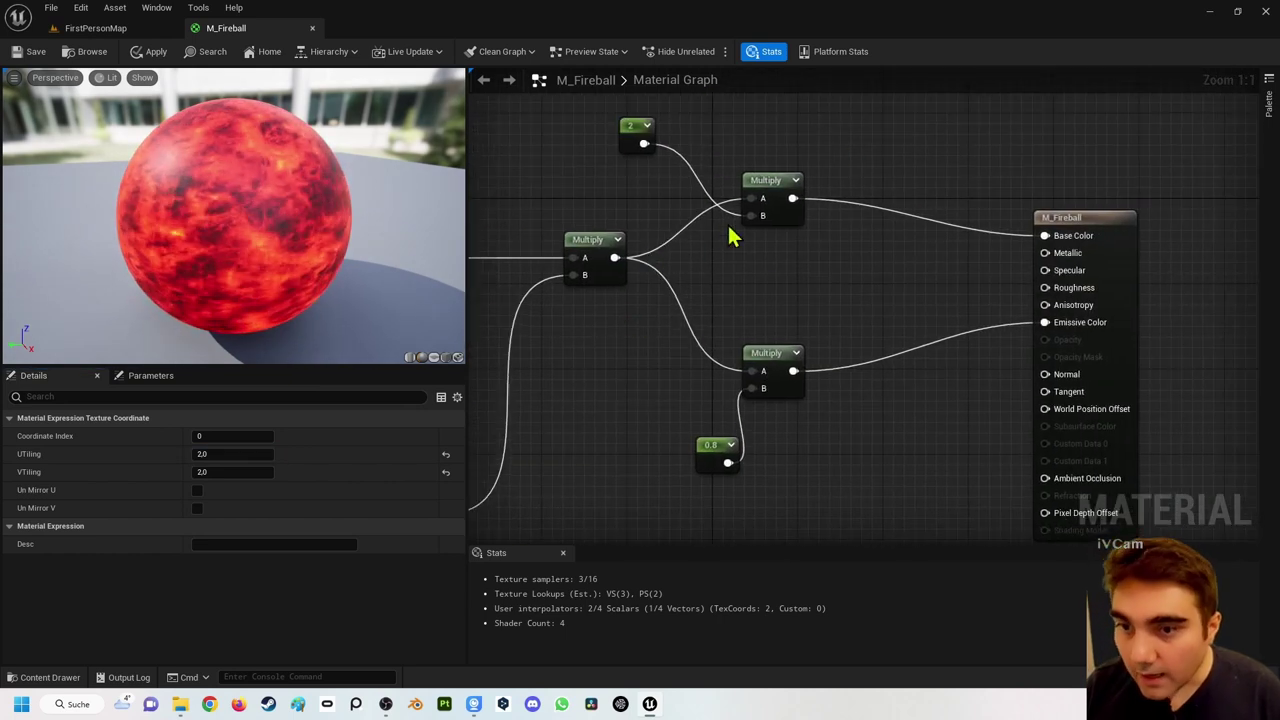
right_drag(731, 236, 595, 249)
drag(963, 228, 1027, 203)
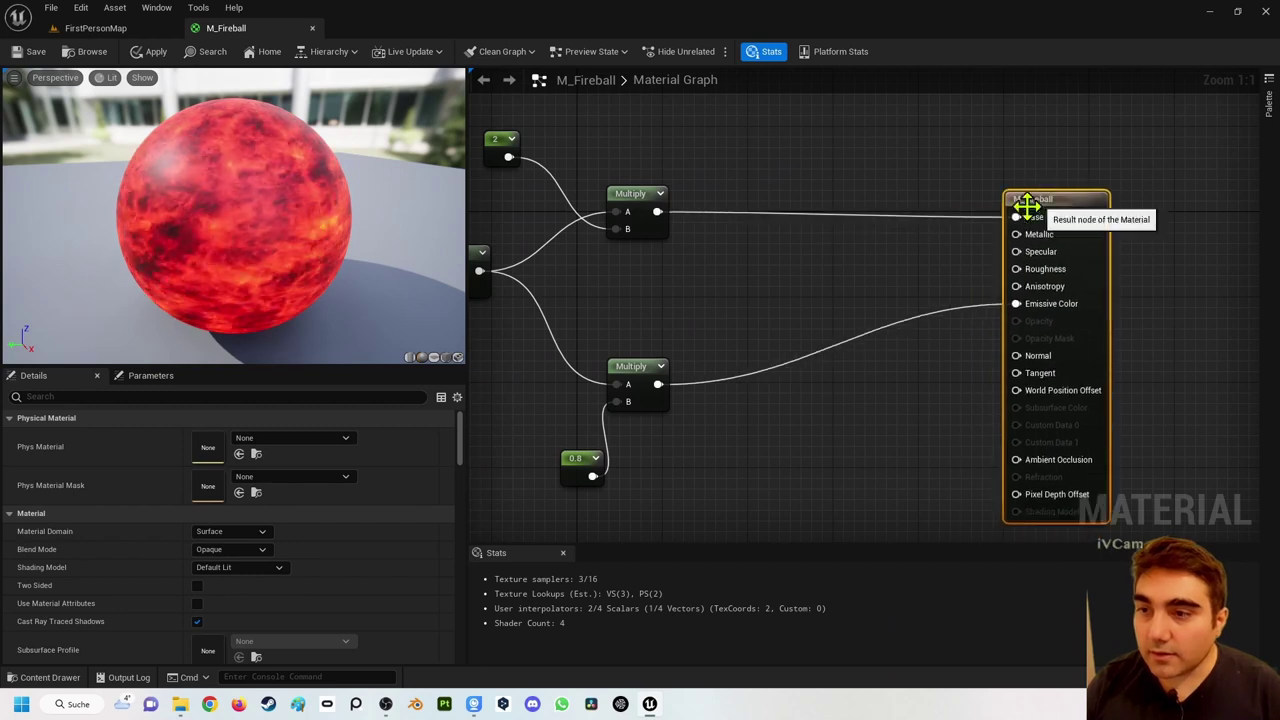
click(100, 28)
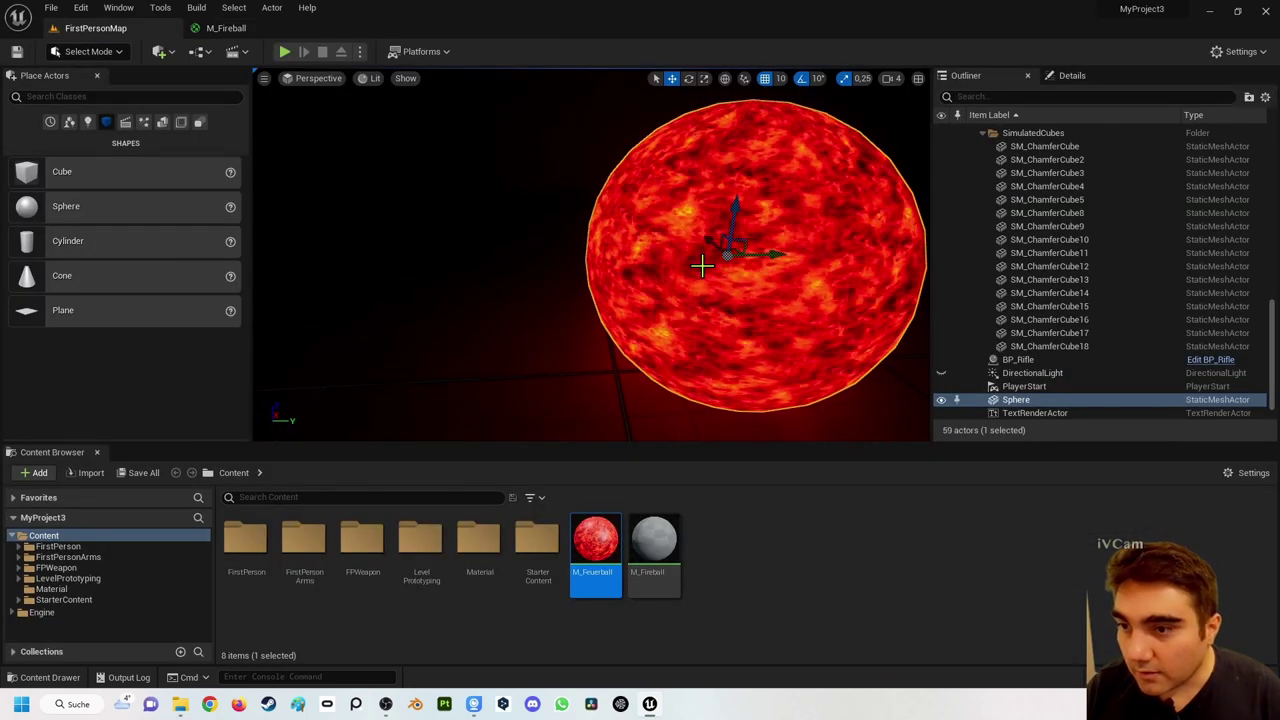
Step: Turn the level camera to view the fiery sphere, then return to the M_Fireball graph
right_drag(702, 264, 620, 266)
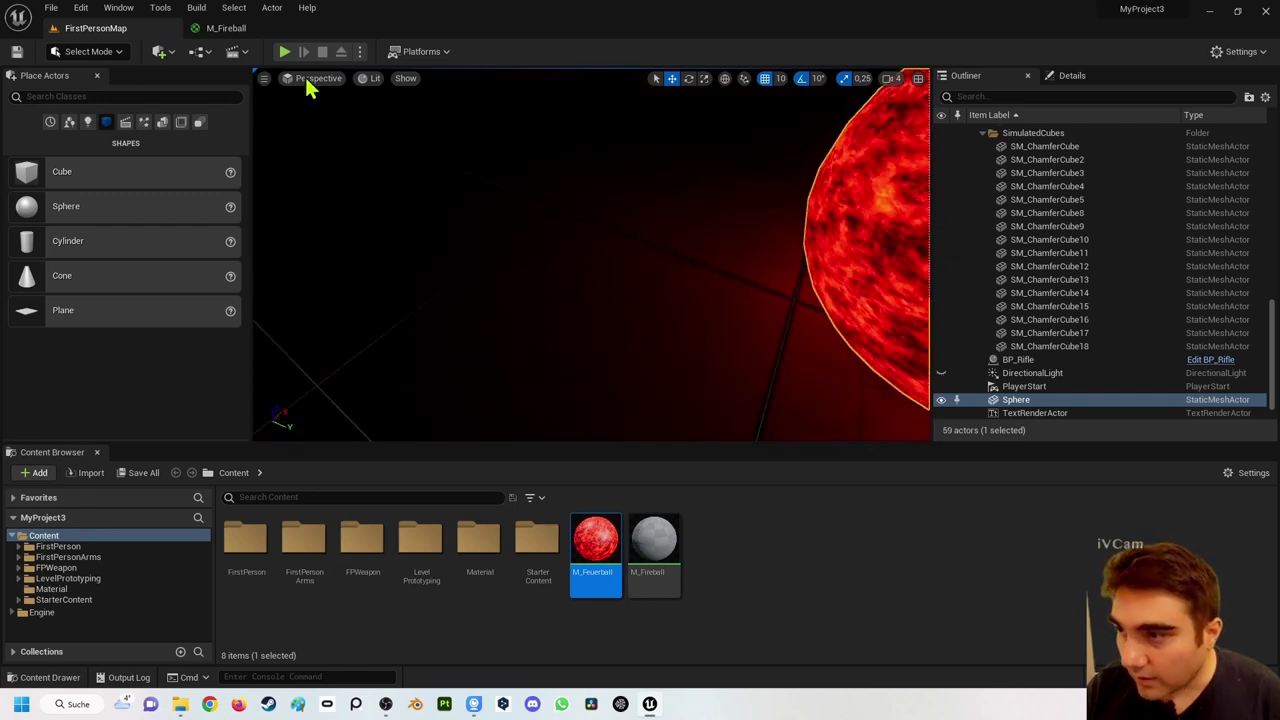
click(255, 32)
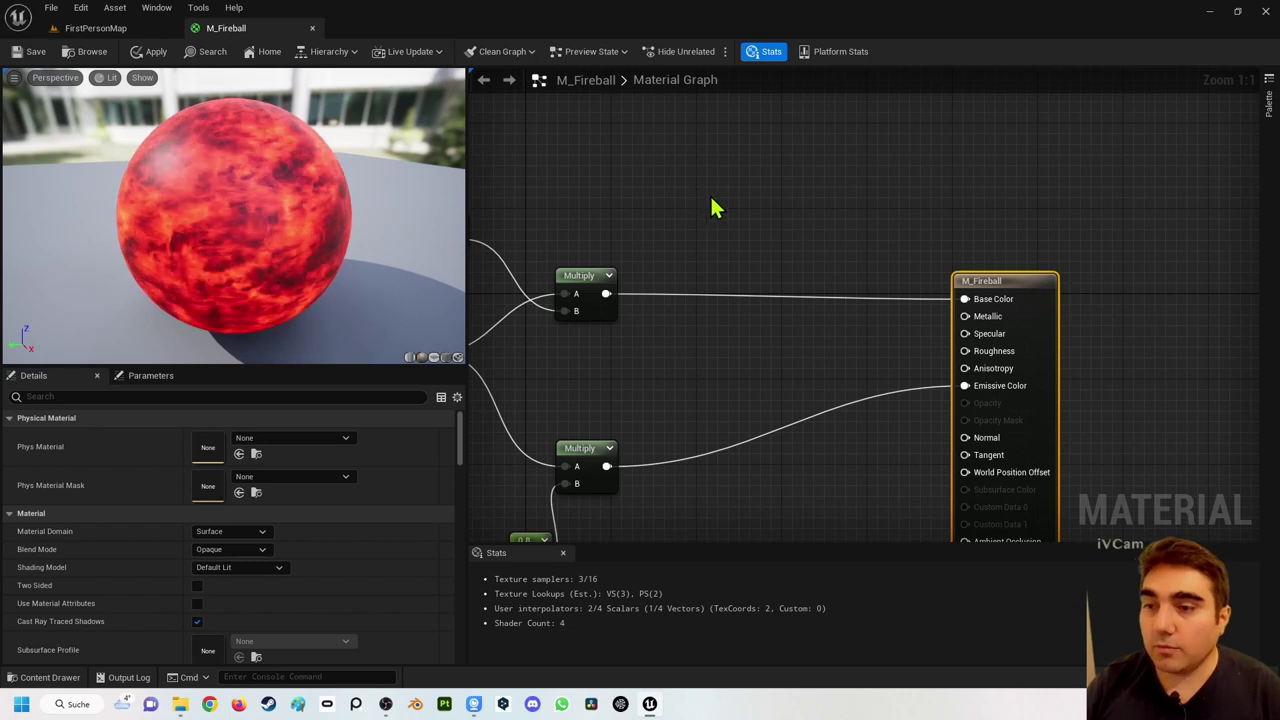
Step: Add a Sine_Remapped node and position it above the other nodes
right_click(700, 194)
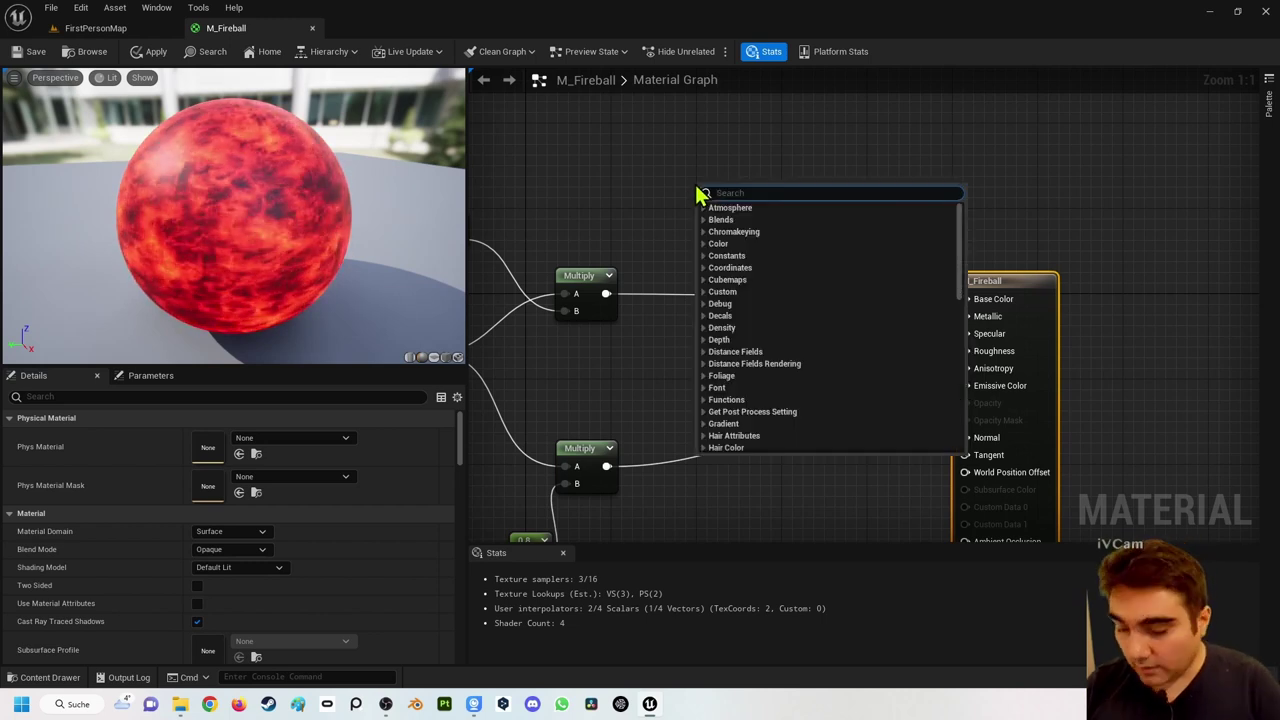
text(sinu)
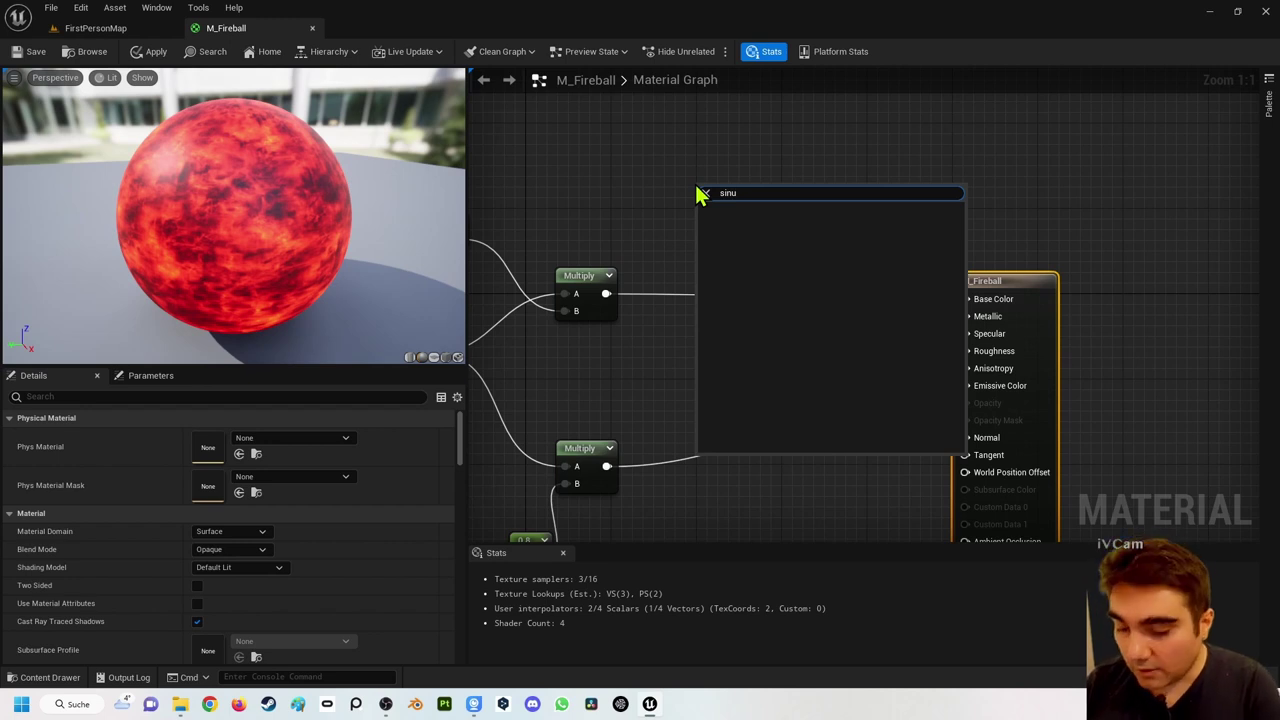
key(BackSpace)
text(rem)
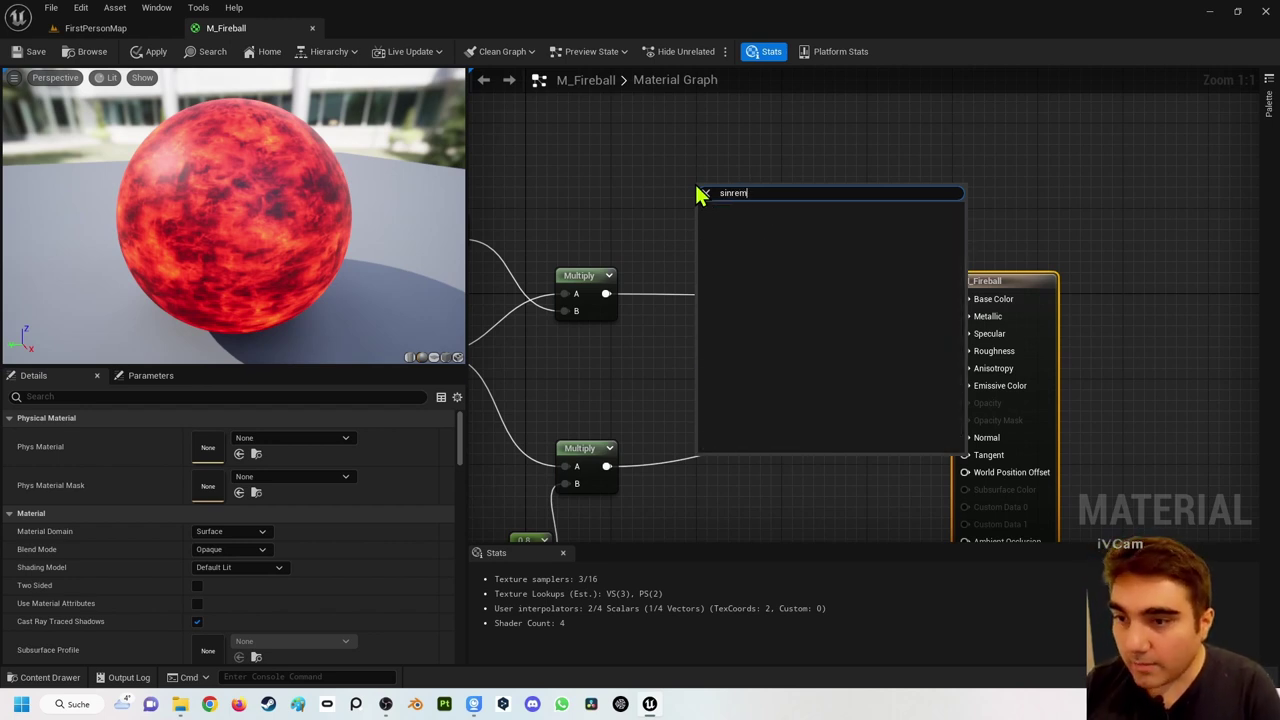
key(BackSpace)
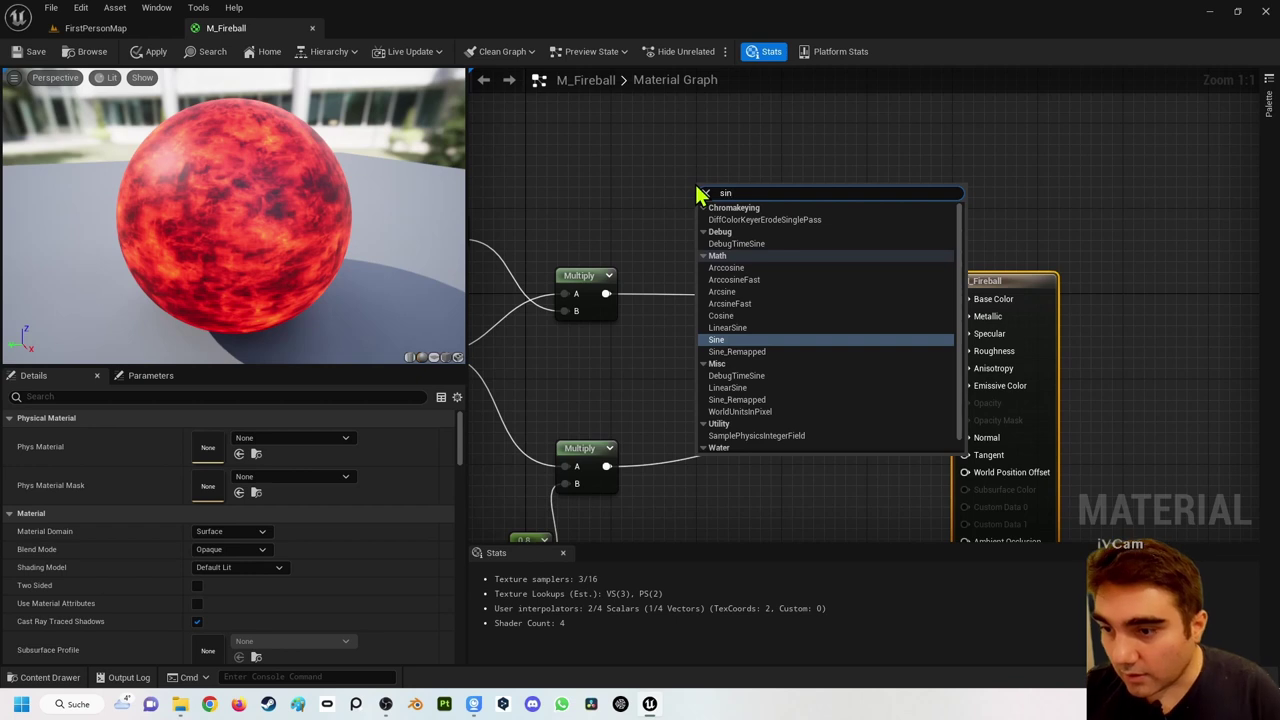
click(737, 351)
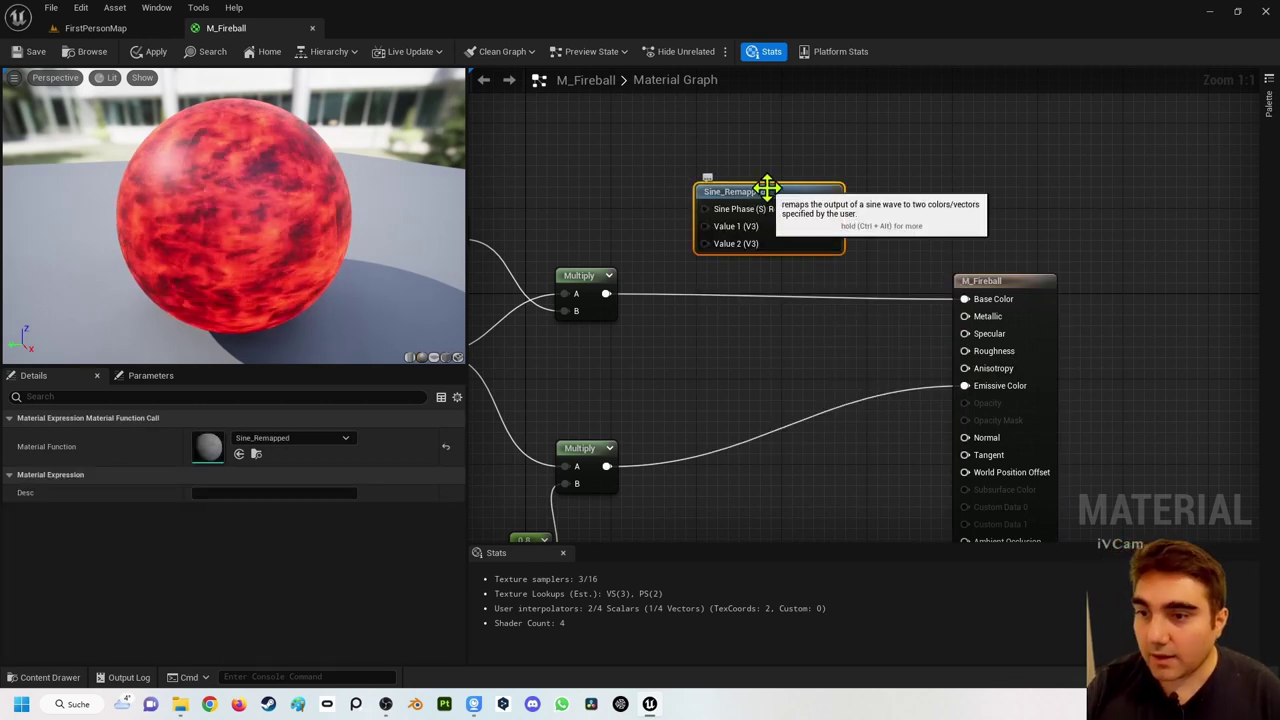
mouse_move(766, 191)
mouse_down()
mouse_move(787, 168)
mouse_move(771, 129)
mouse_up()
right_drag(730, 223, 757, 289)
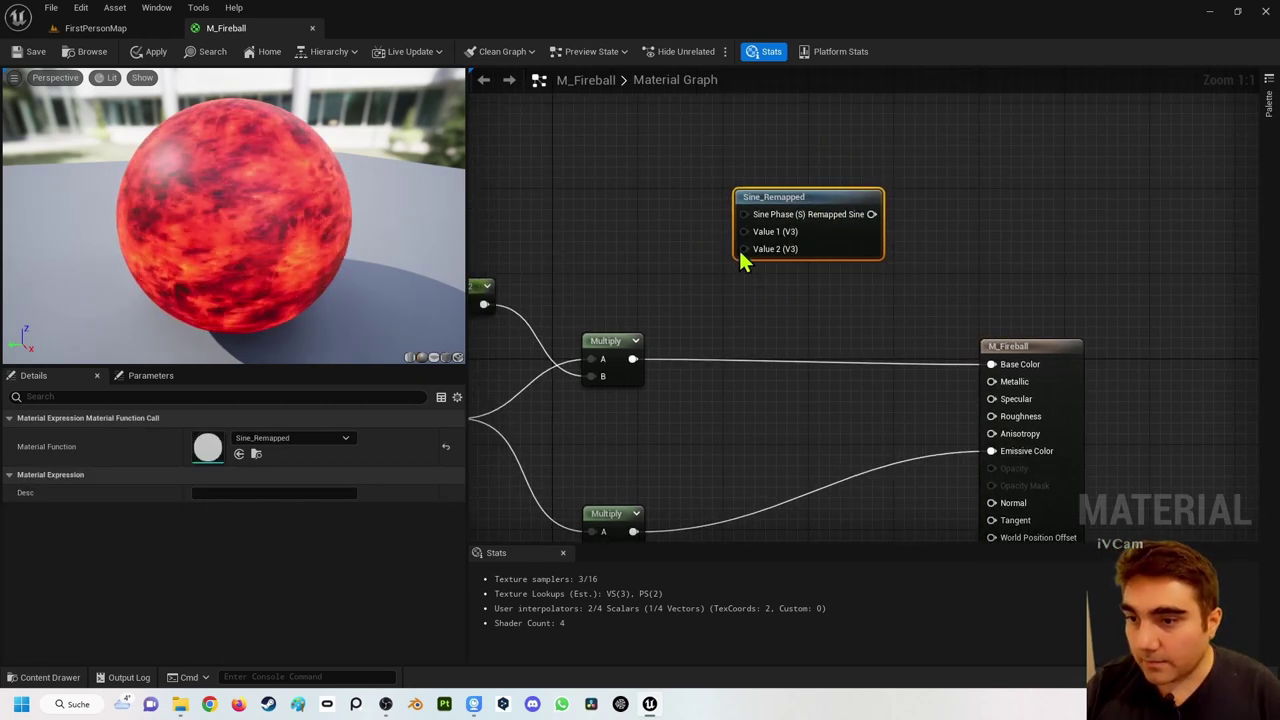
Step: Add Constant nodes of 0 feeding Sine_Remapped's Value 2 and Value 1 inputs
drag(743, 249, 721, 270)
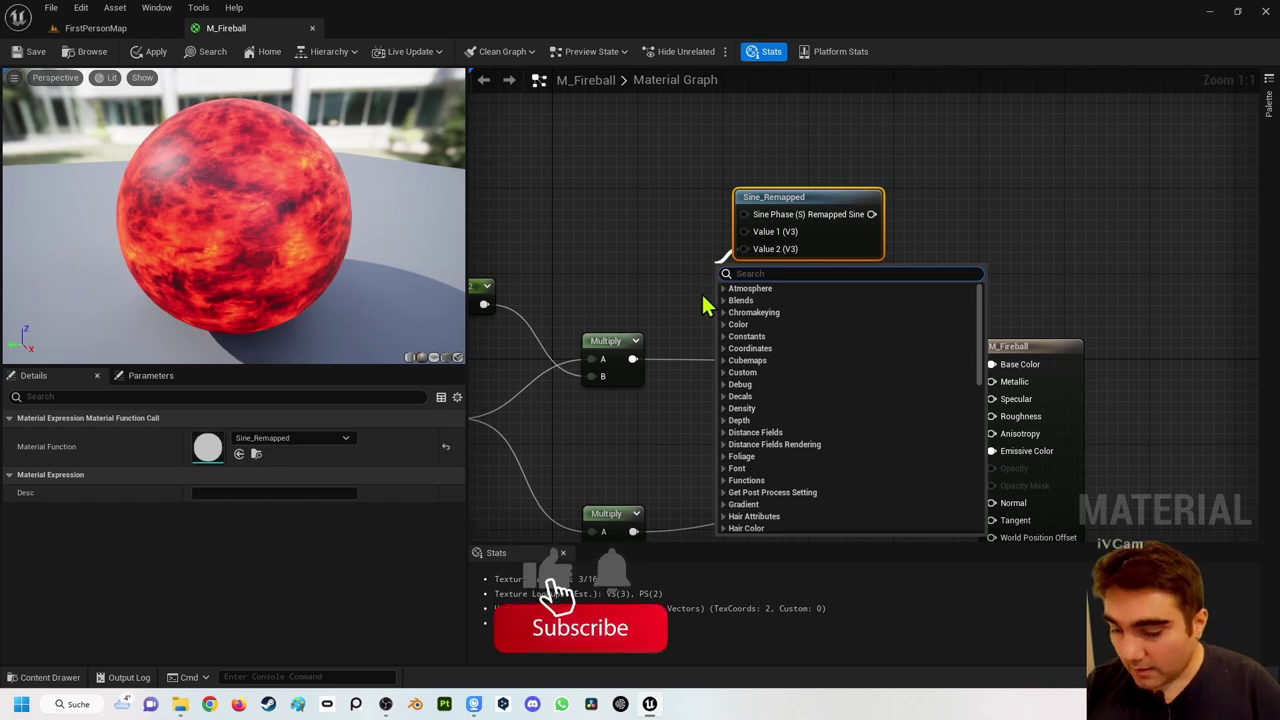
click(743, 249)
drag(743, 249, 668, 283)
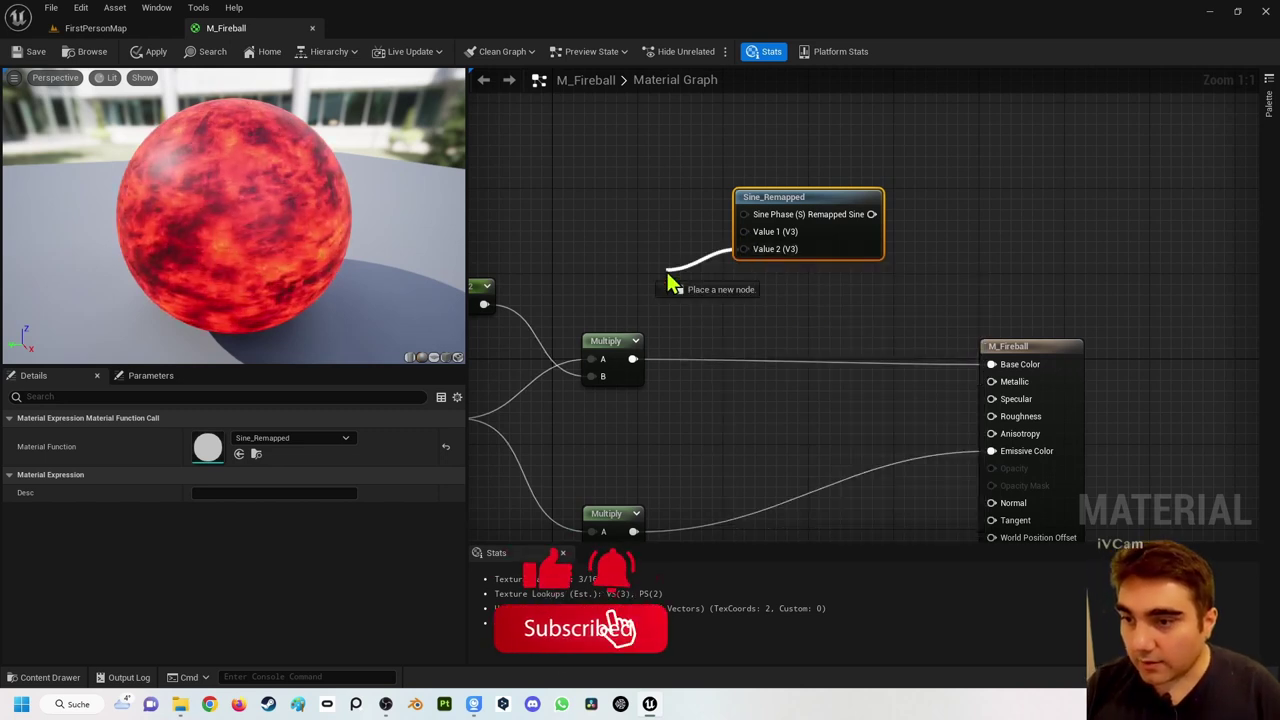
text(constant)
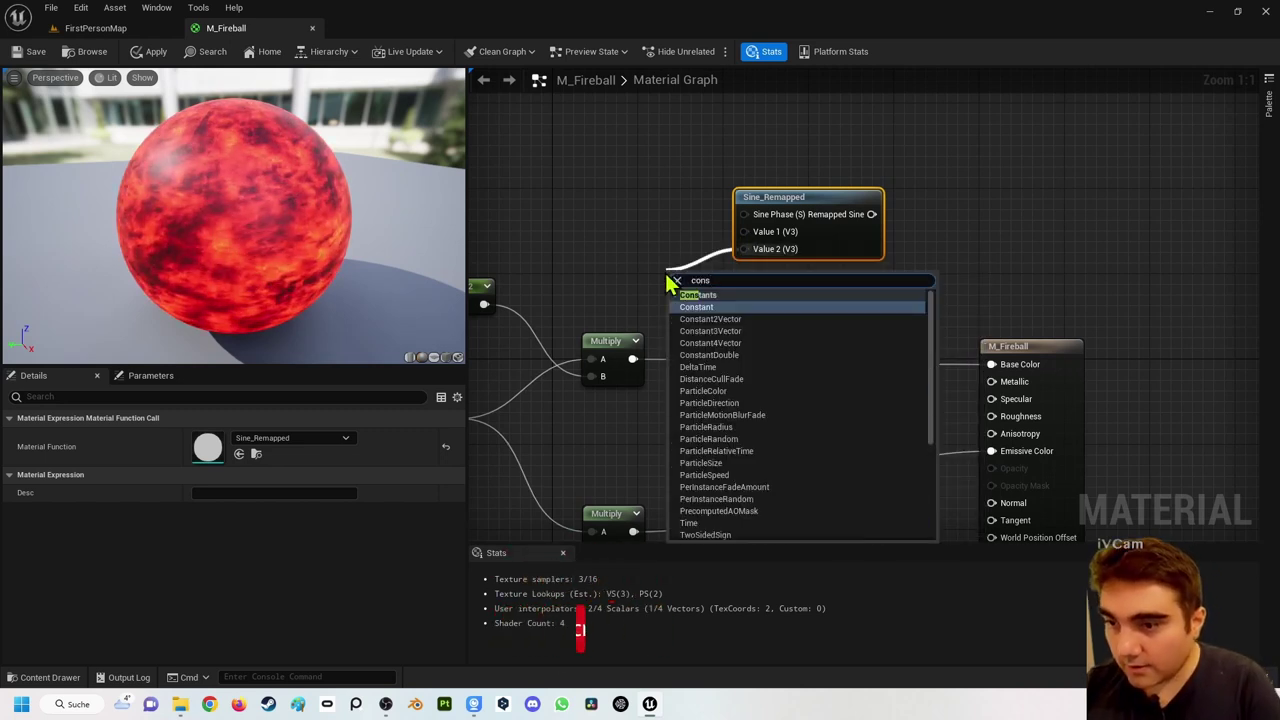
key(Return)
drag(743, 231, 658, 248)
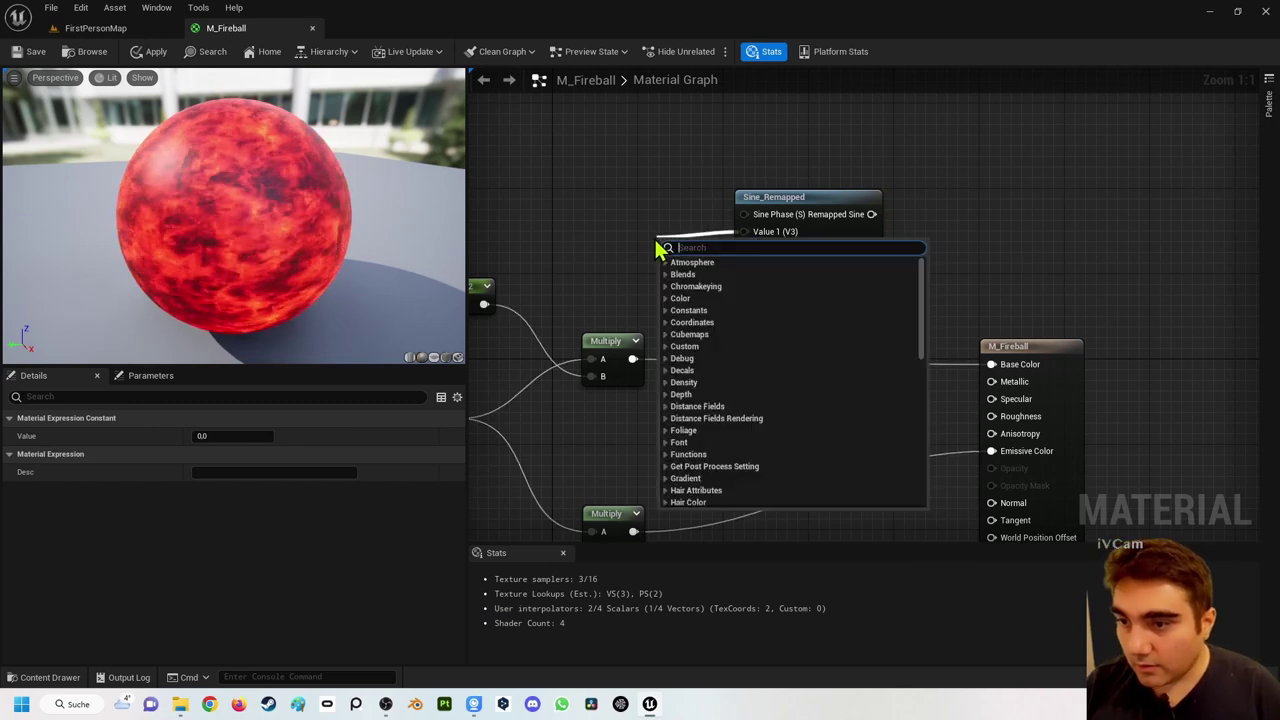
text(constant)
key(Return)
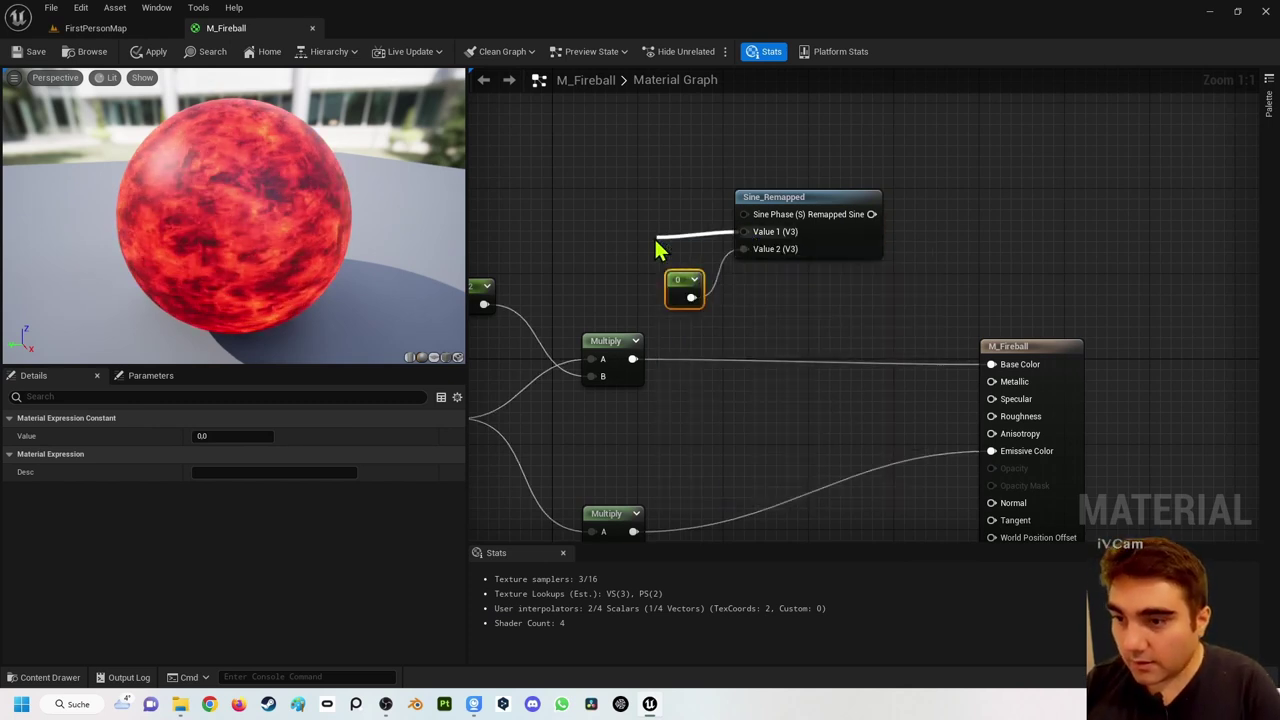
Step: Add a Time node feeding the Sine_Remapped Sine Phase input
drag(696, 260, 606, 150)
text(t)
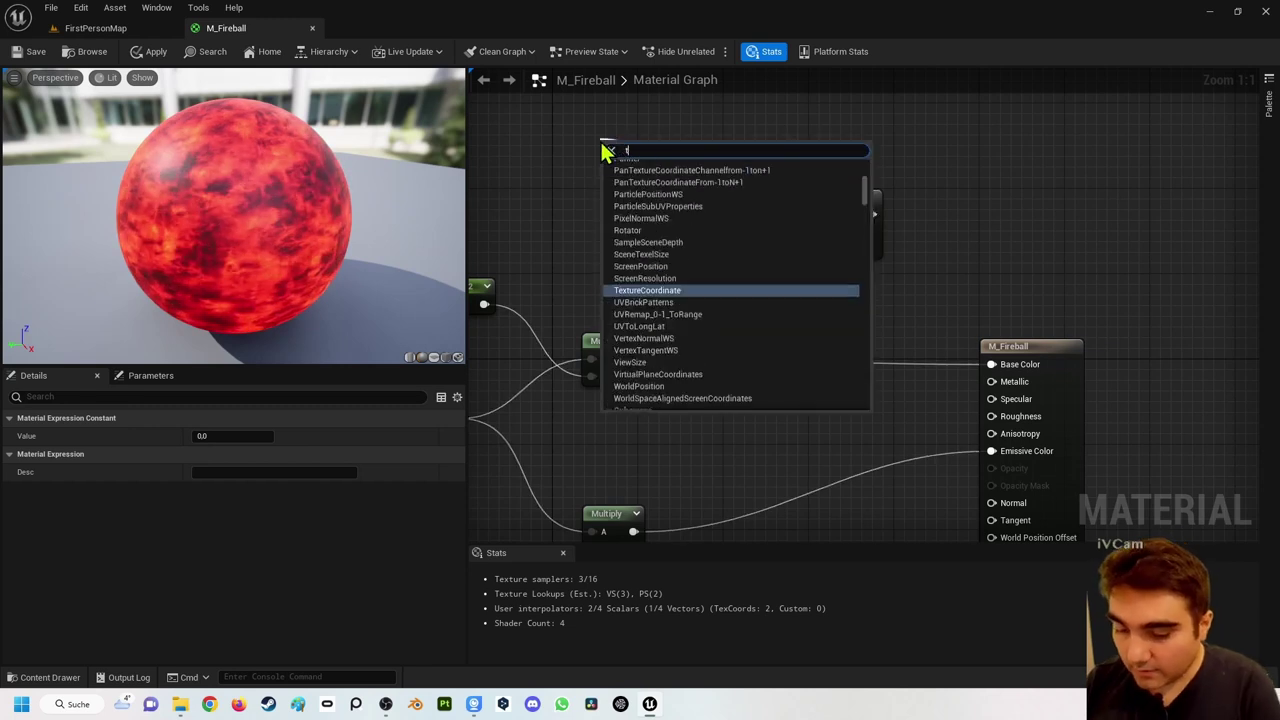
text(ime)
key(Return)
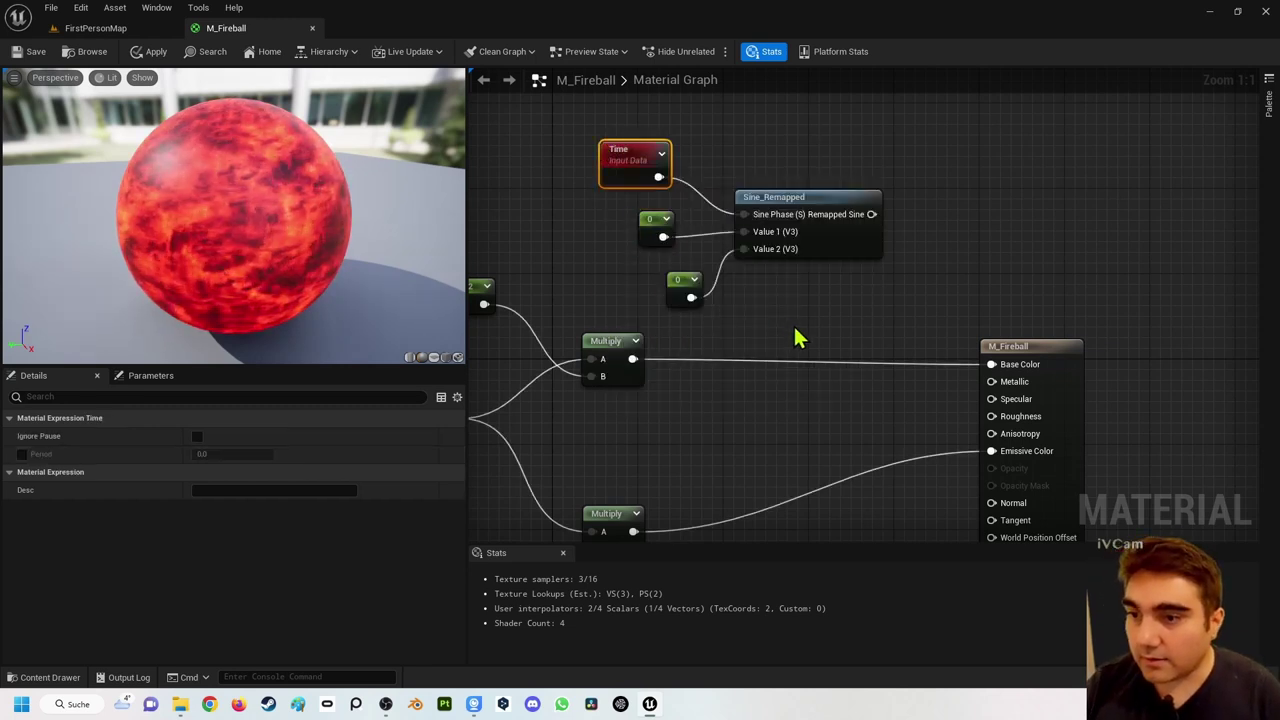
Step: Multiply the Sine_Remapped output with the base colour Multiply
right_drag(795, 338, 790, 313)
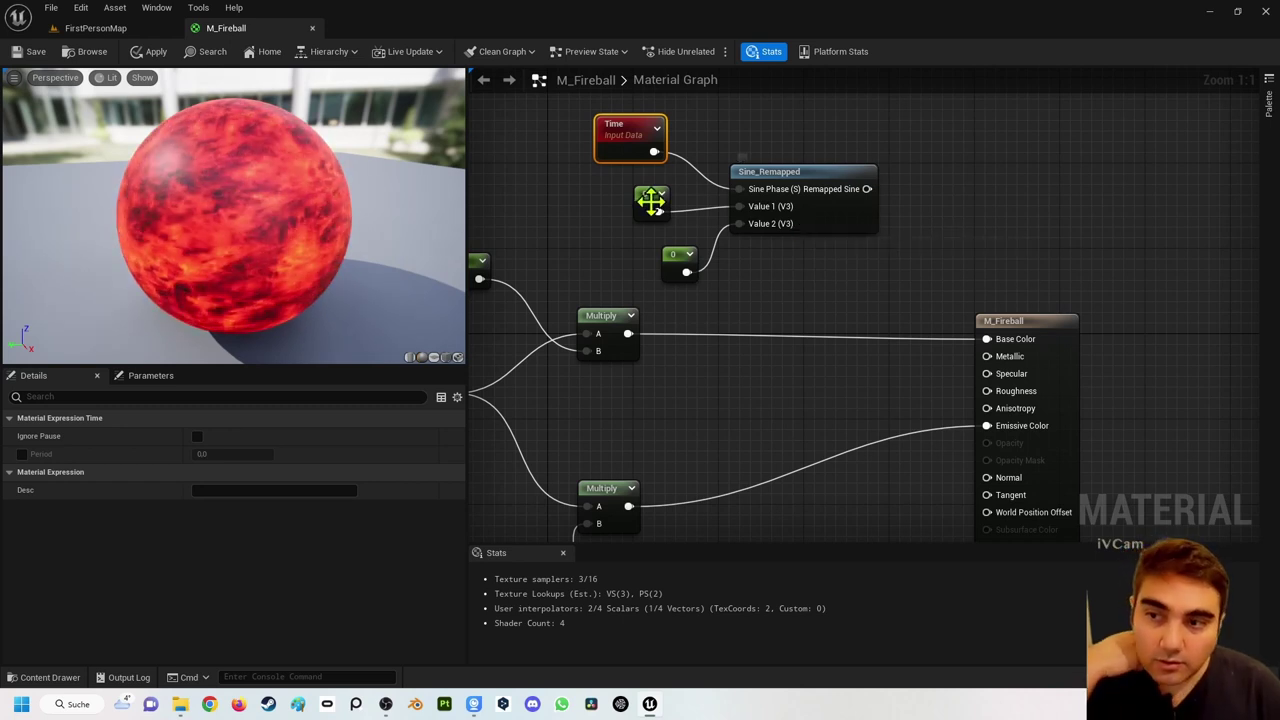
drag(797, 170, 817, 170)
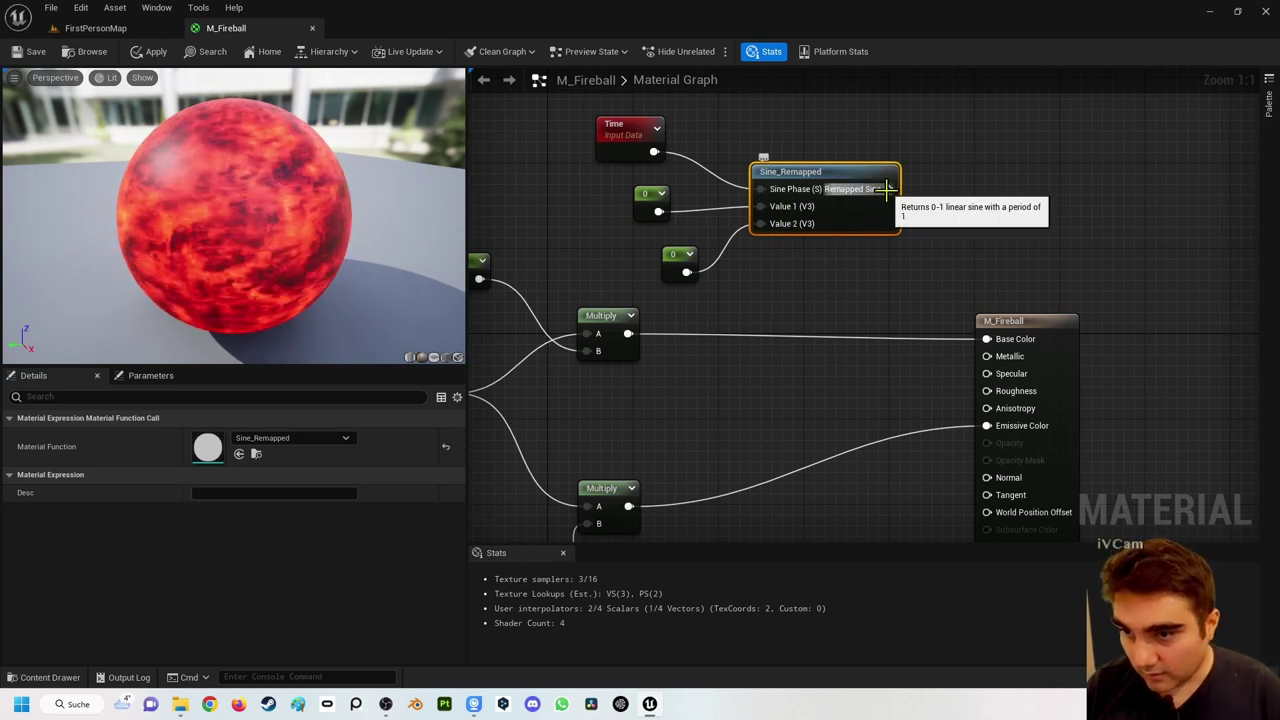
drag(886, 189, 875, 311)
text(m)
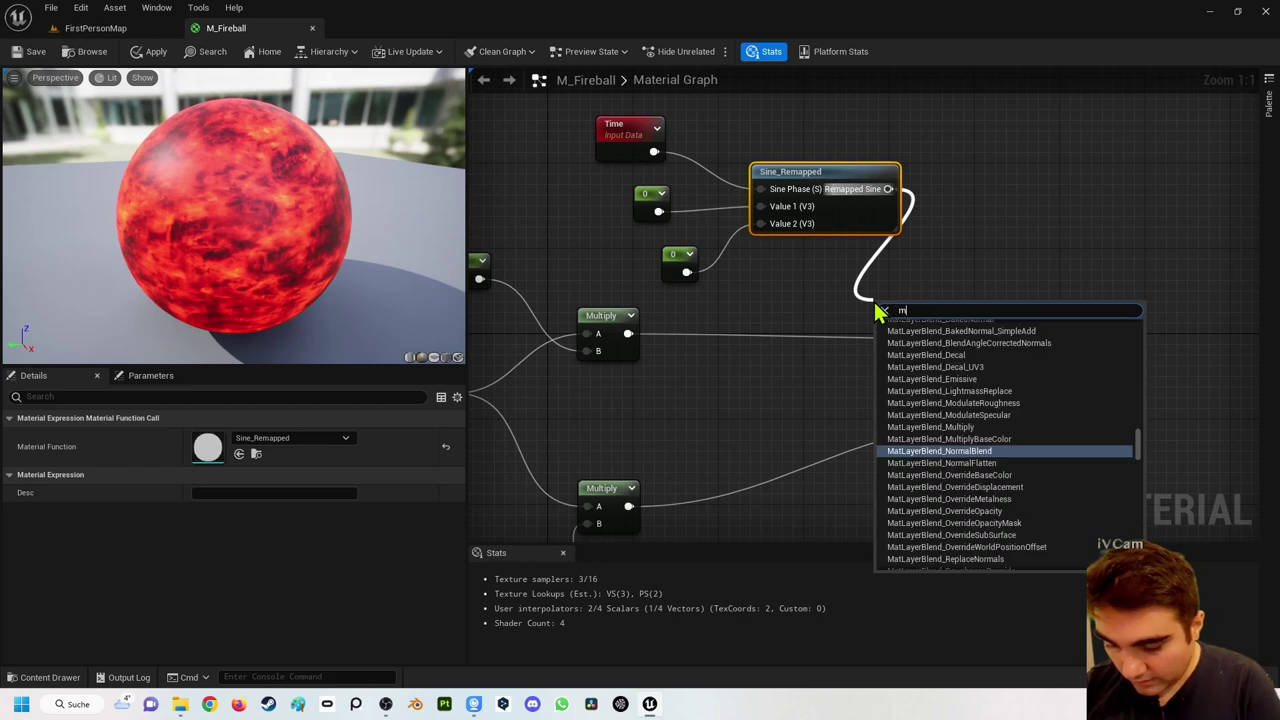
text(ul)
key(Return)
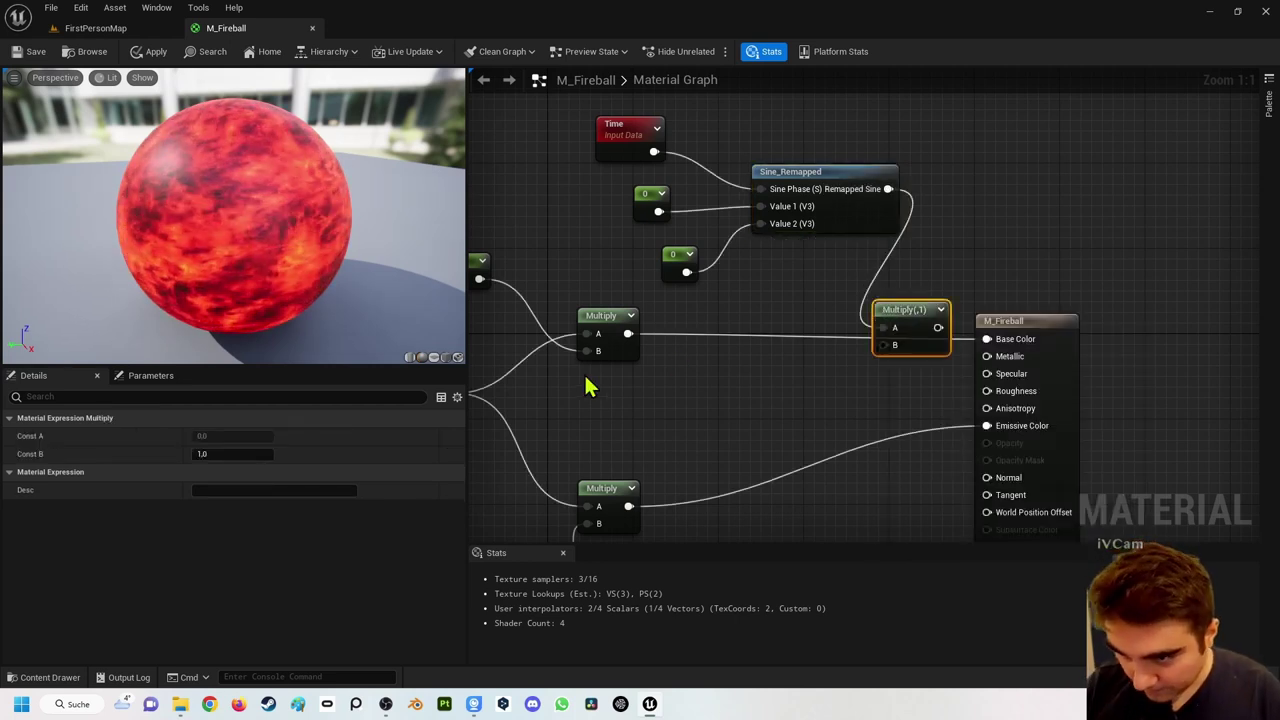
mouse_move(628, 334)
mouse_down()
mouse_move(860, 362)
mouse_move(882, 345)
mouse_move(987, 339)
mouse_up()
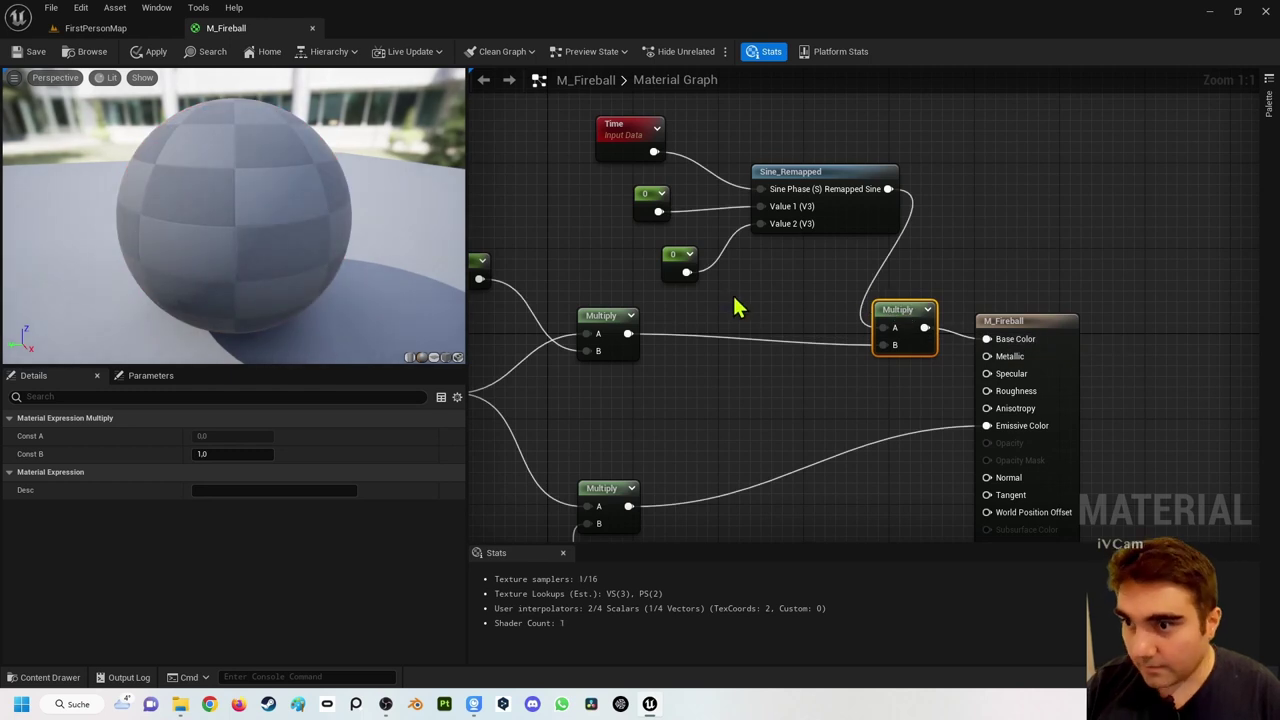
Step: Set the Value 2 constant to 10 so the sine ranges from 0 to 10
click(670, 256)
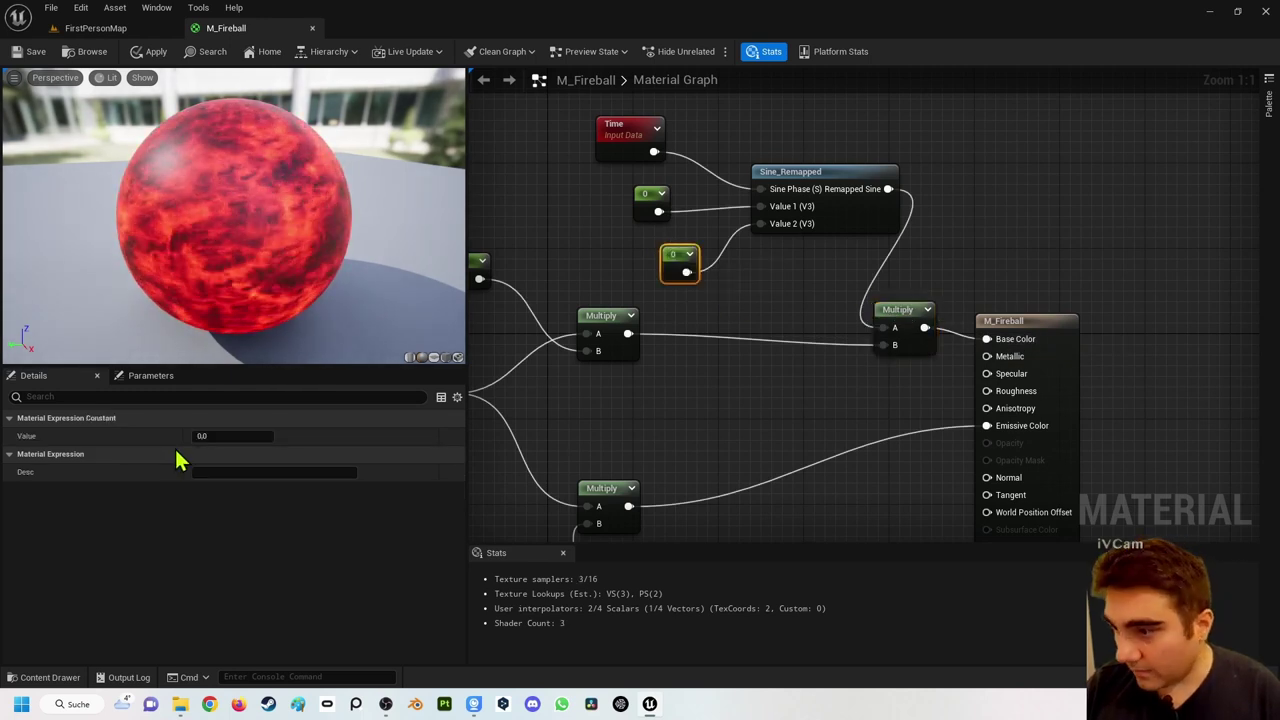
click(232, 436)
text(10)
key(Return)
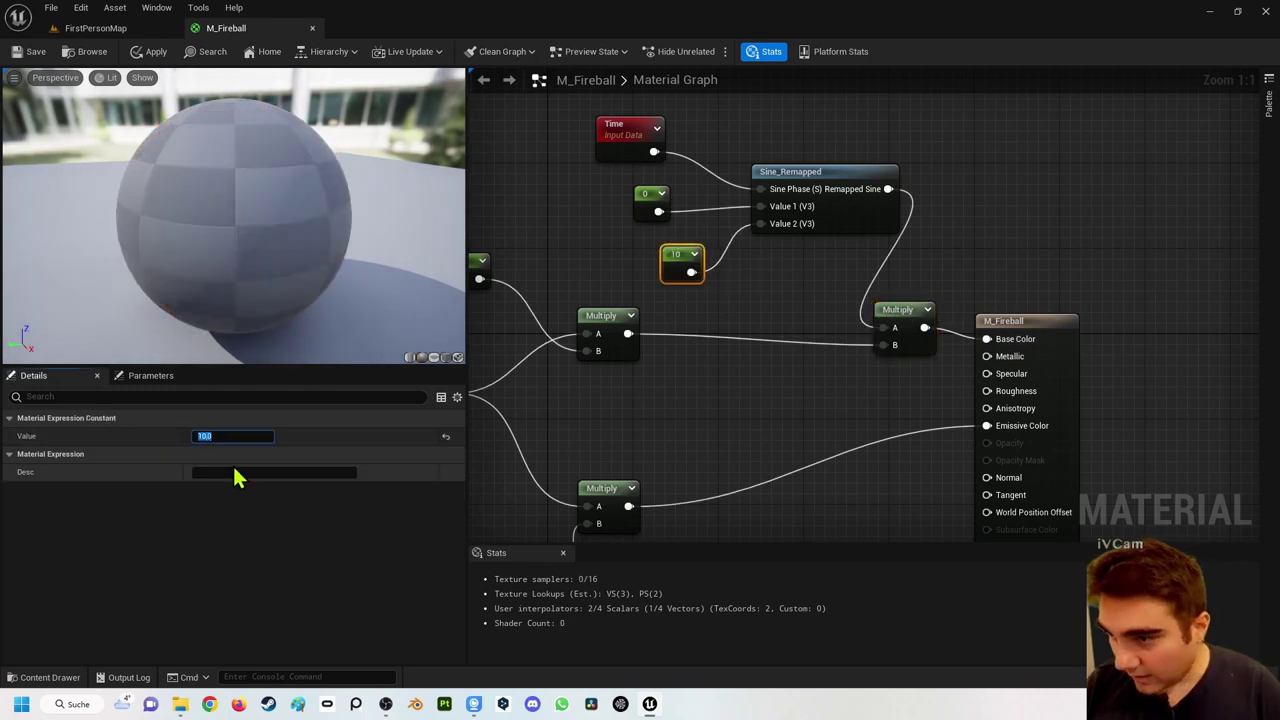
click(648, 200)
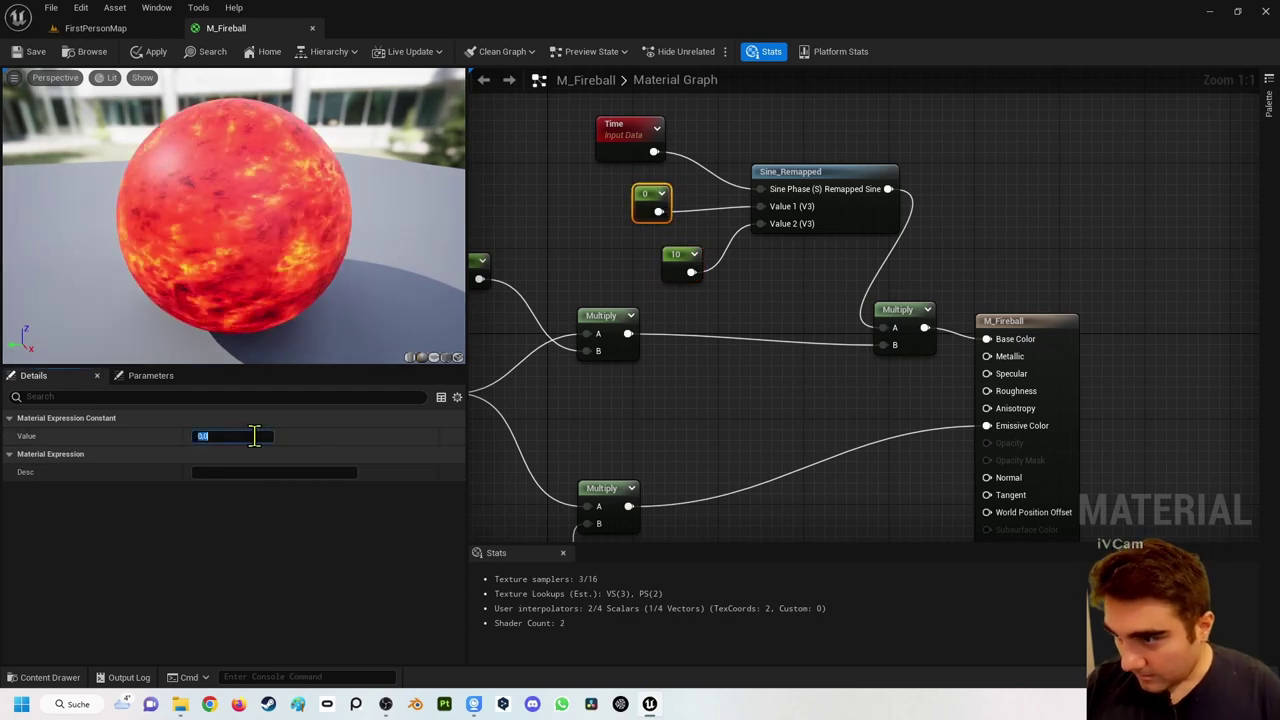
drag(270, 436, 298, 415)
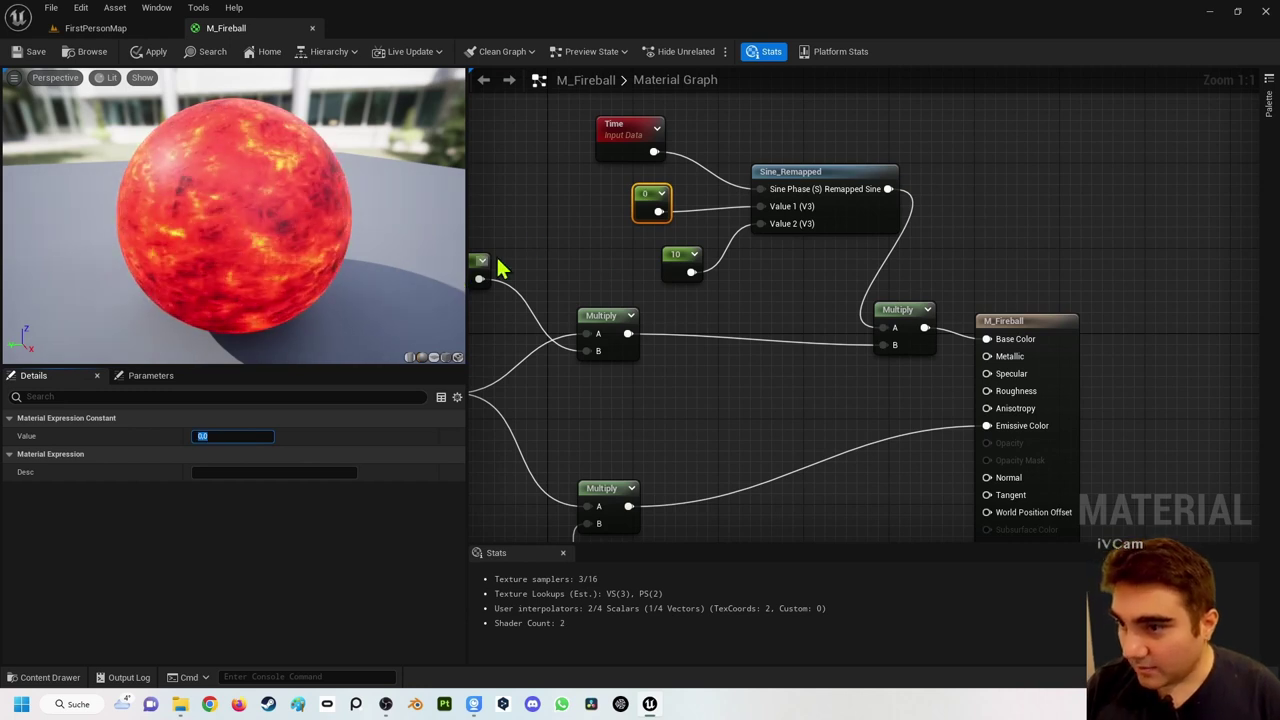
right_drag(591, 280, 581, 262)
scroll(588, 260, down, 2)
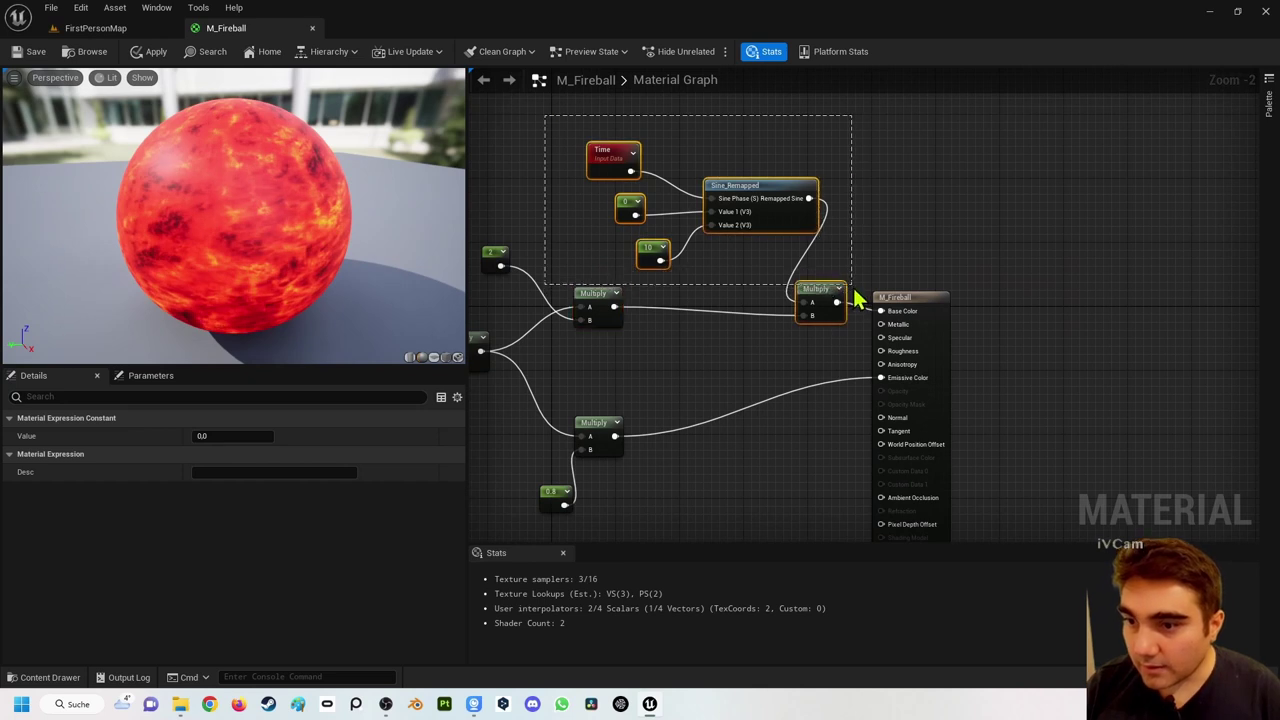
Step: Duplicate the Time, constants, Sine_Remapped and Multiply nodes below the originals
drag(855, 298, 855, 300)
right_click(668, 418)
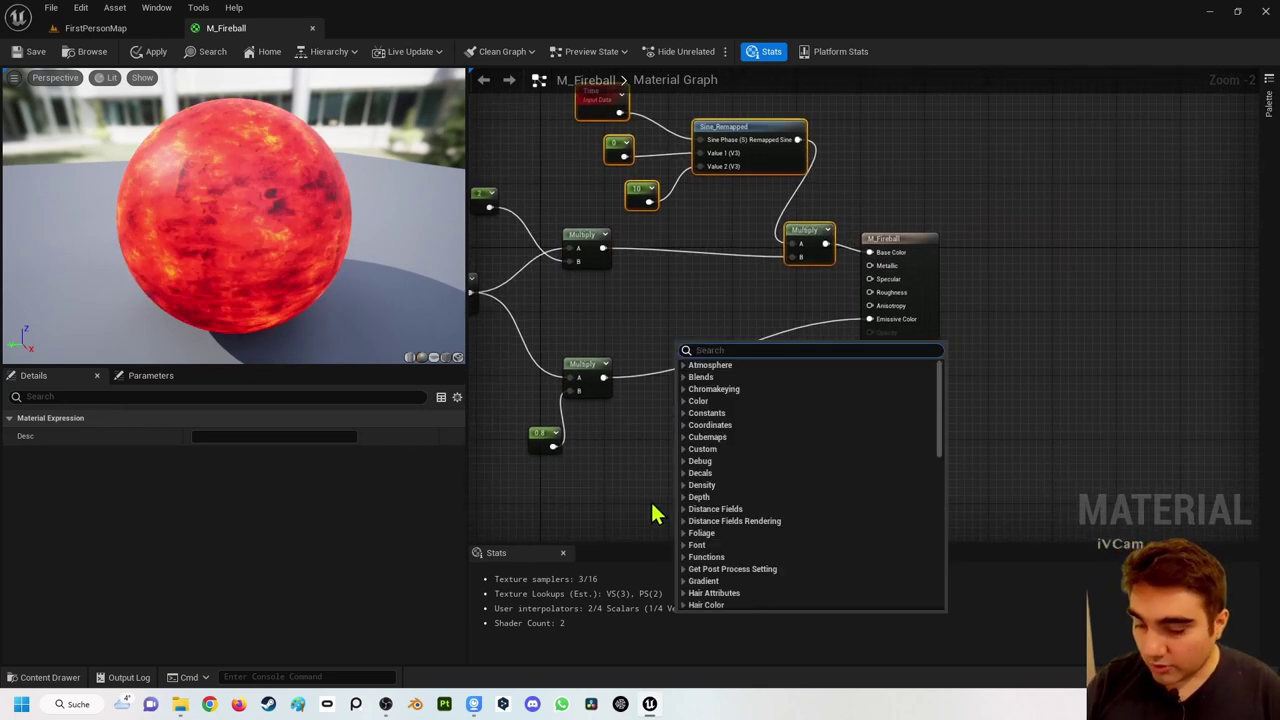
click(616, 477)
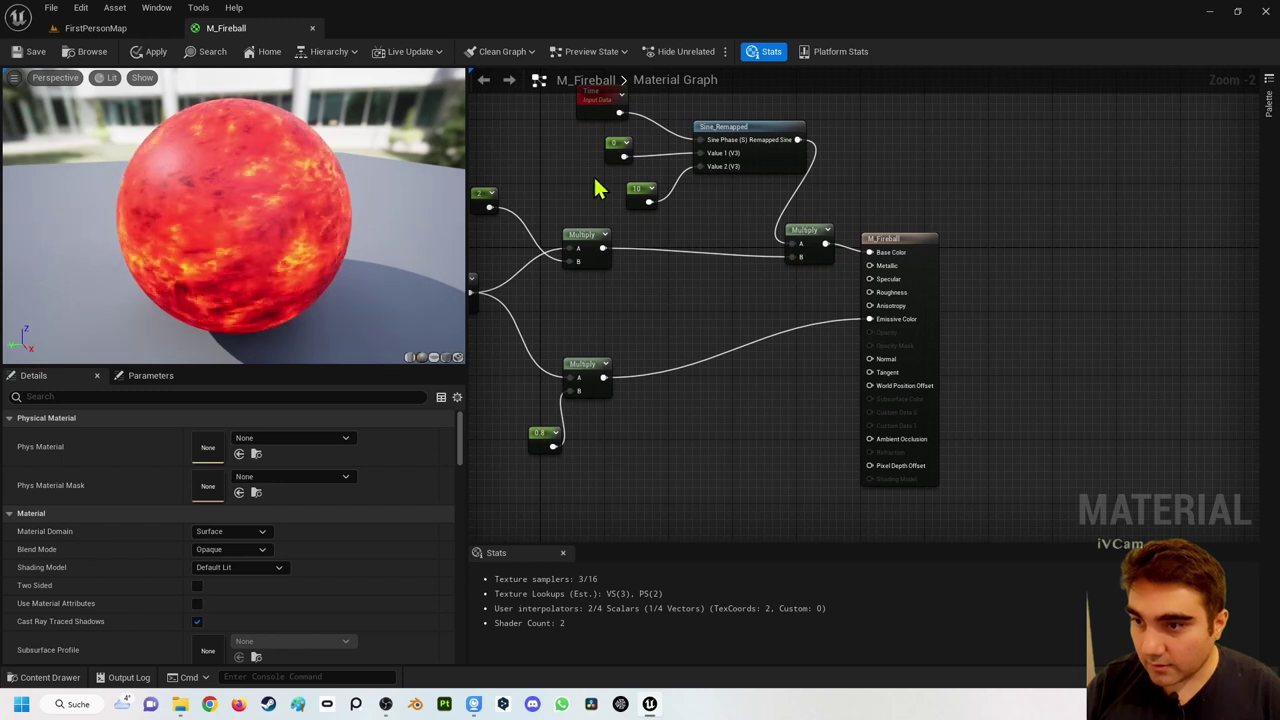
drag(826, 236, 811, 238)
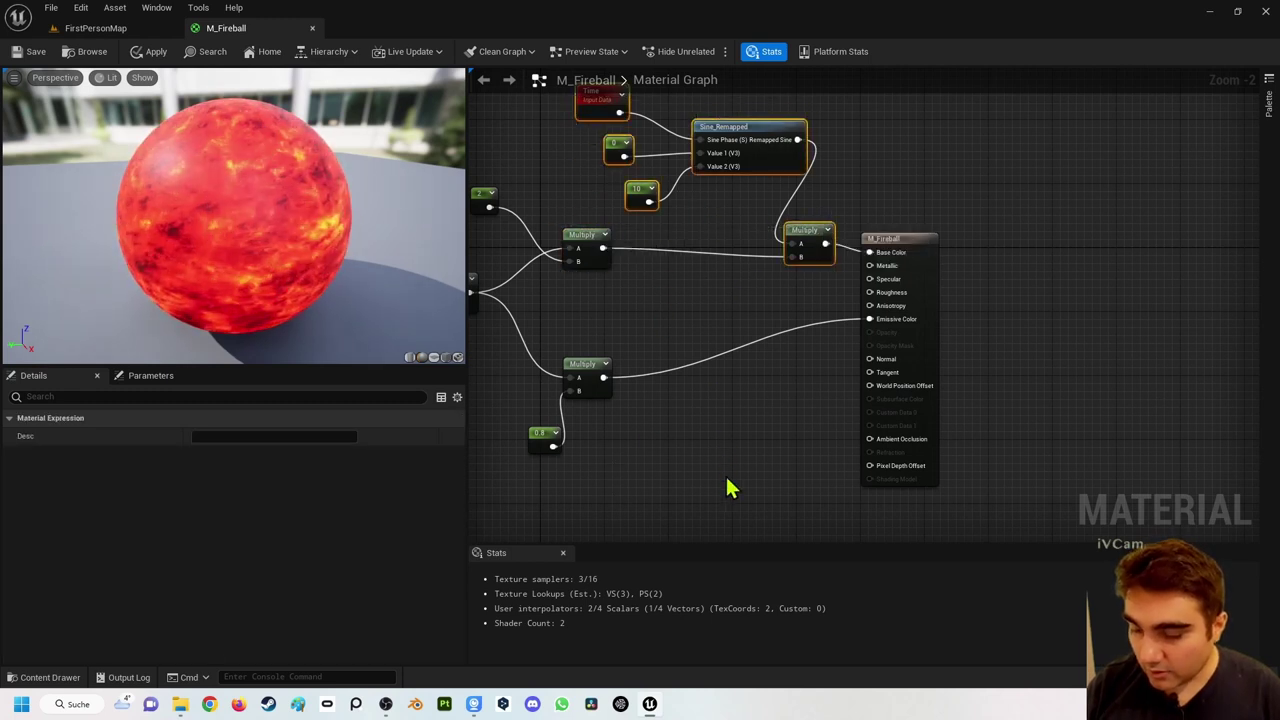
key(ctrl+v)
mouse_move(694, 377)
mouse_down()
mouse_move(632, 400)
mouse_move(702, 302)
mouse_up()
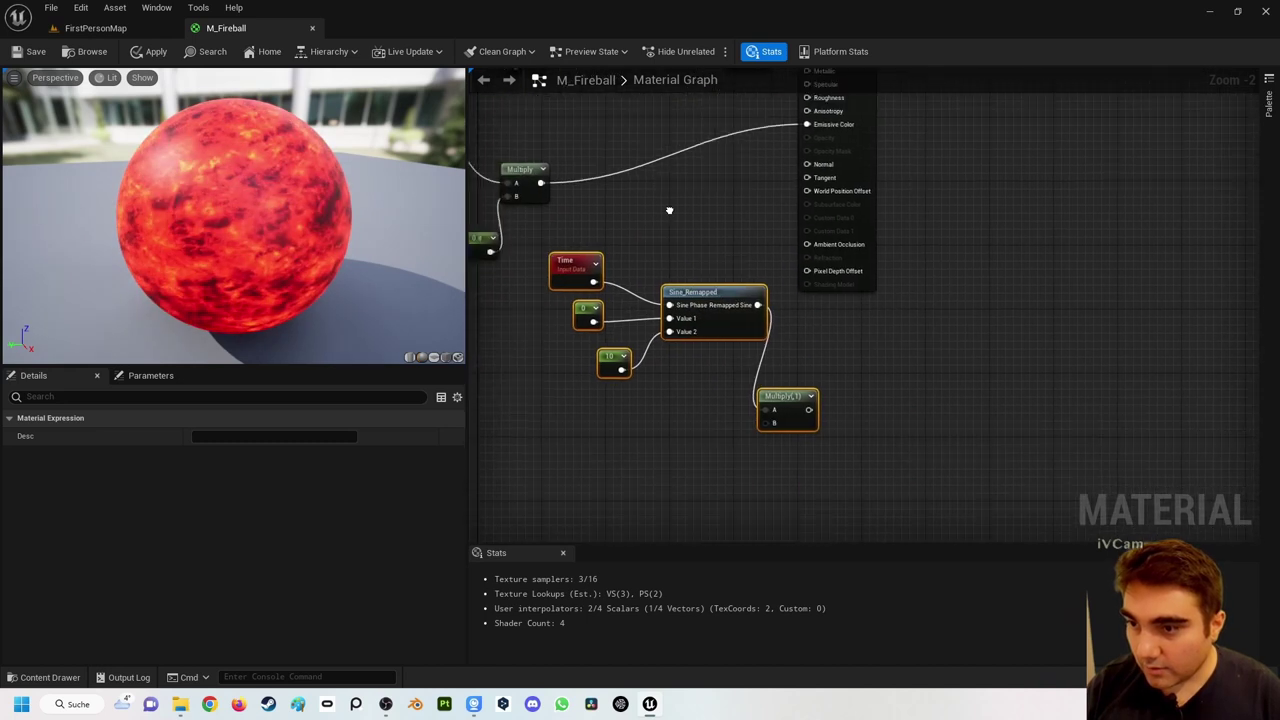
Step: Route the emissive Multiply through the copied Multiply into Emissive Color and apply
click(773, 396)
drag(777, 393, 684, 155)
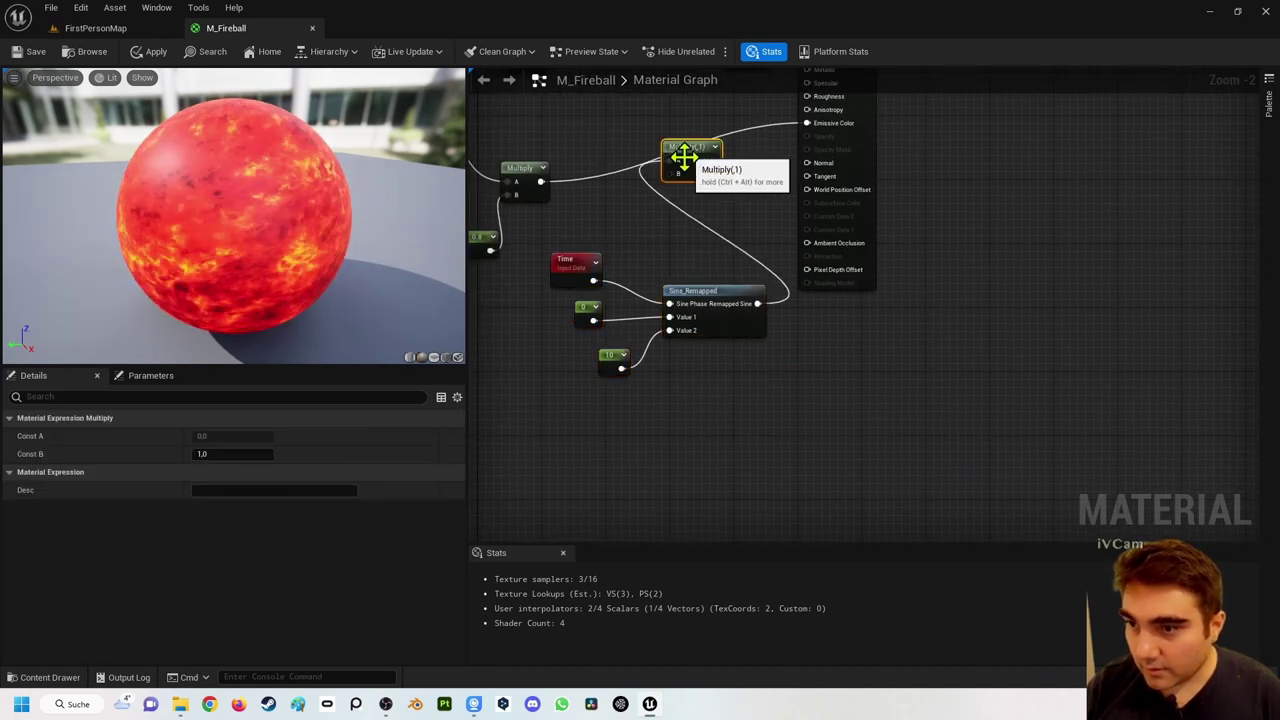
right_drag(587, 248, 583, 285)
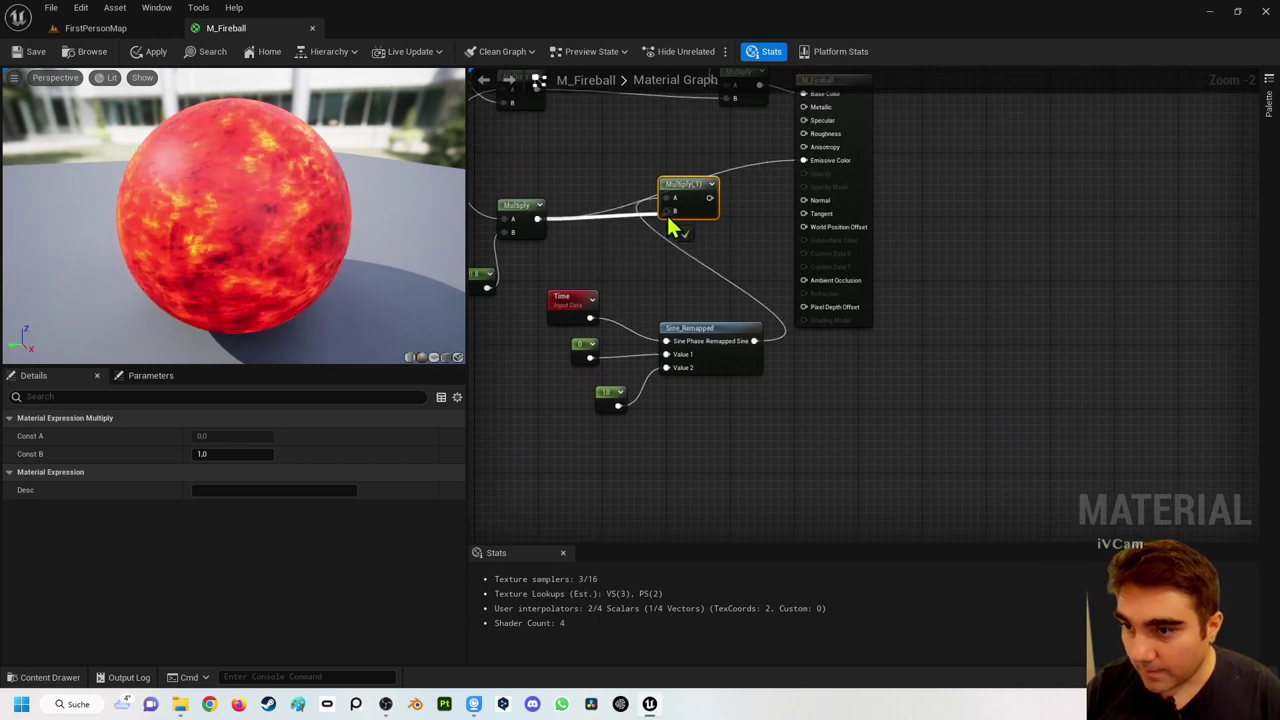
drag(698, 203, 805, 175)
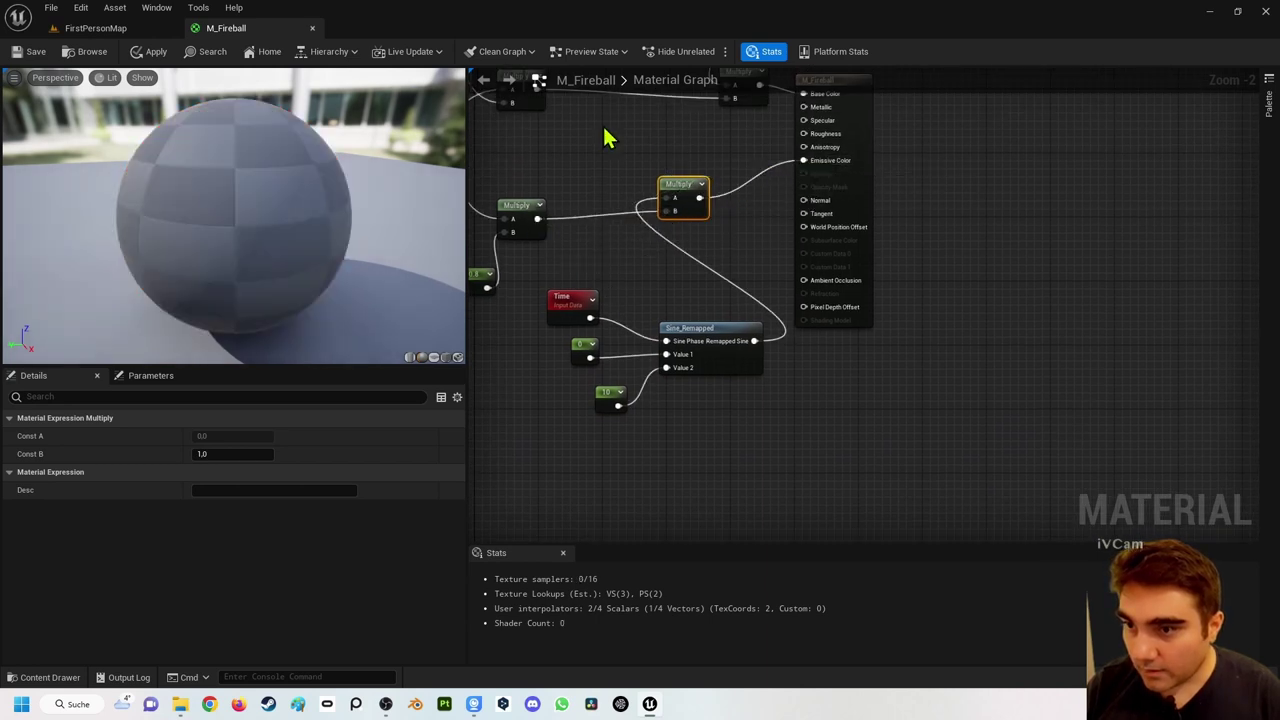
click(40, 52)
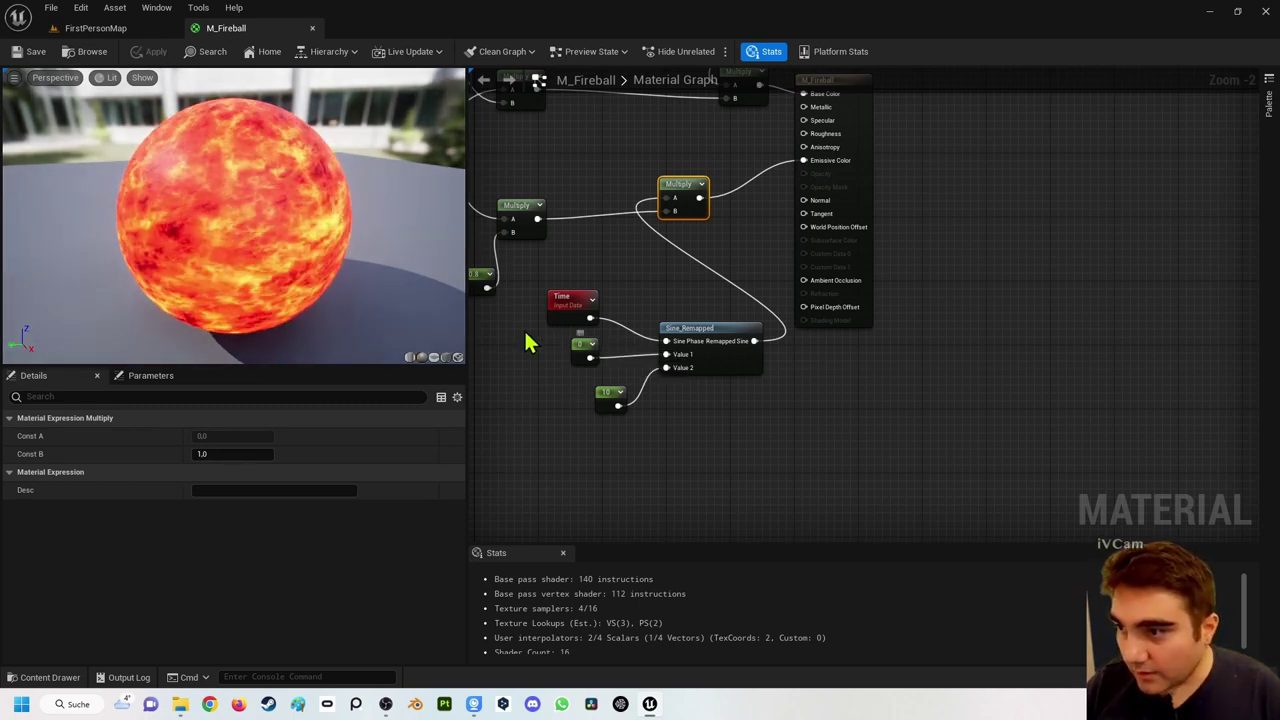
Step: Set the emissive sine's Value 1 constant to 1
click(585, 345)
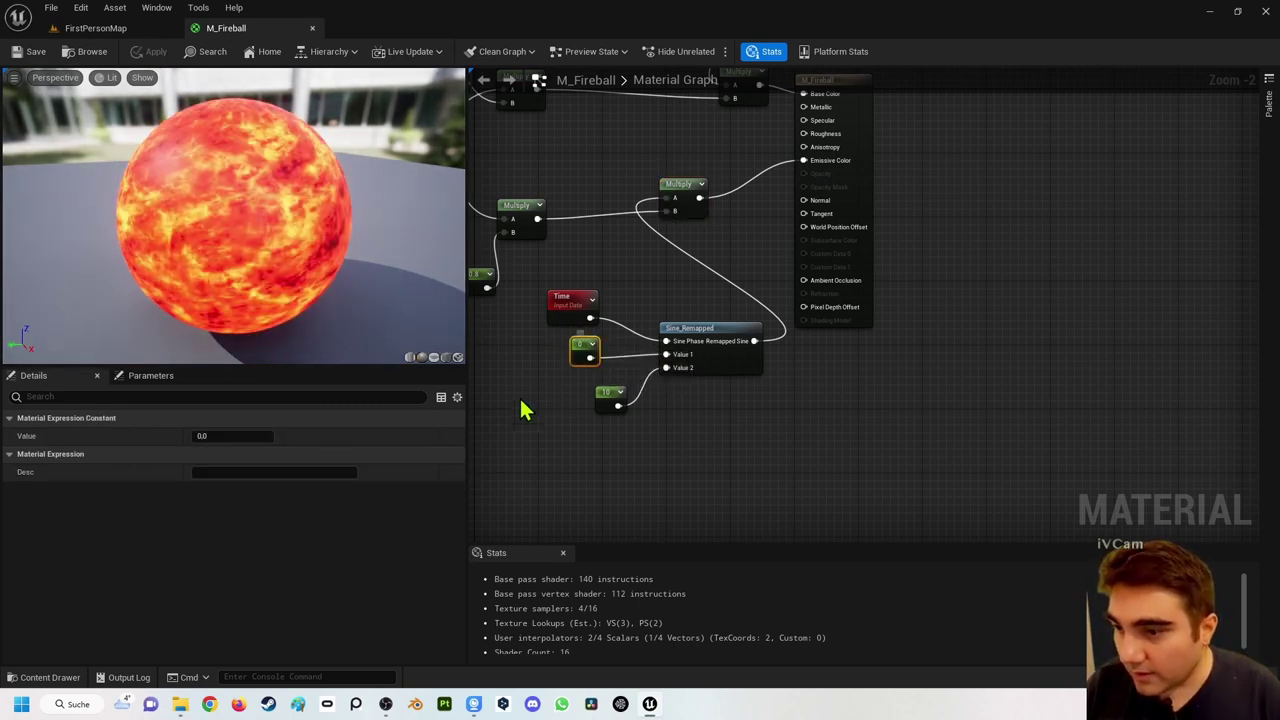
click(217, 437)
text(1)
key(Tab)
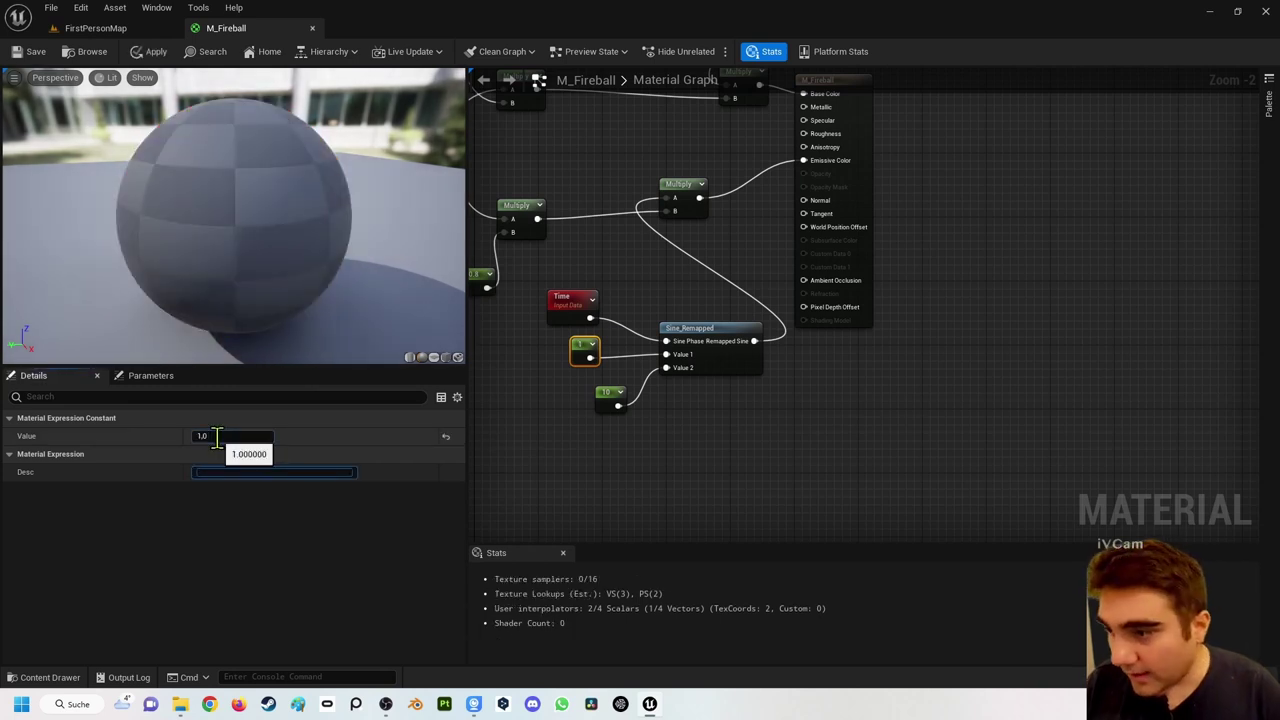
Step: Set the Value 2 constant to 20, save M_Fireball, and return to FirstPersonMap
click(609, 393)
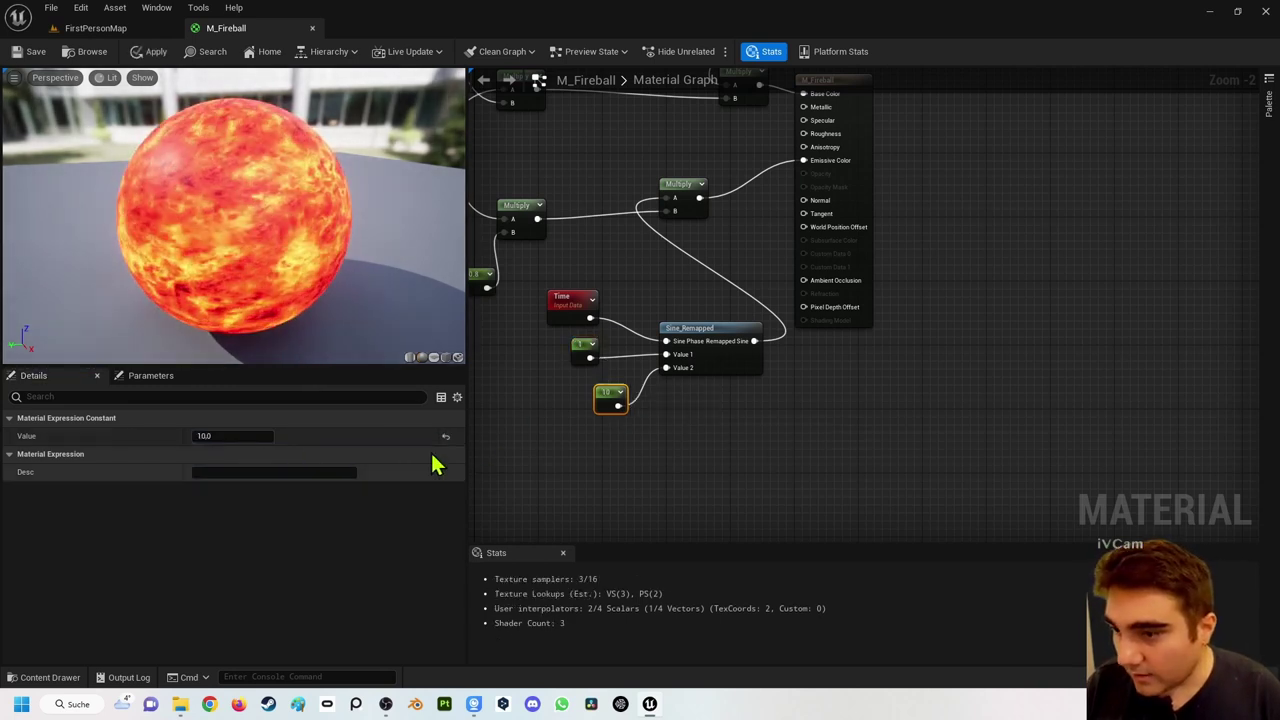
click(224, 433)
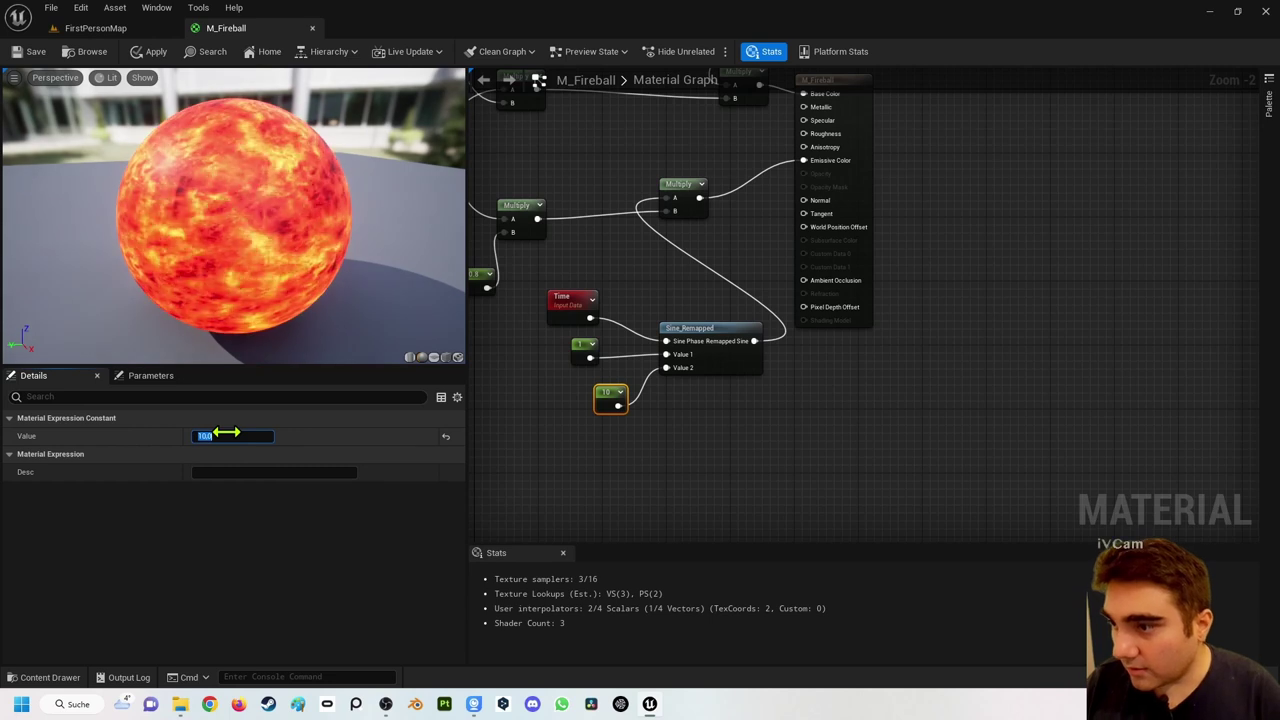
text(6)
key(Return)
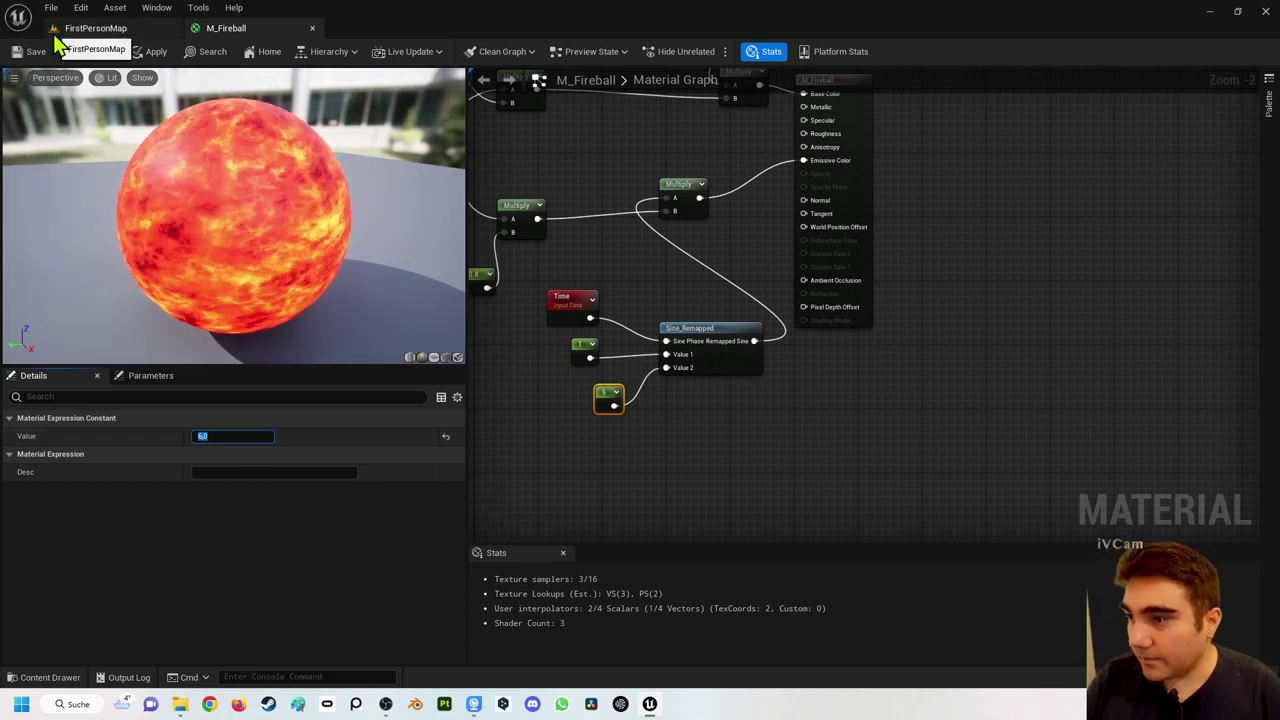
text(20)
key(Return)
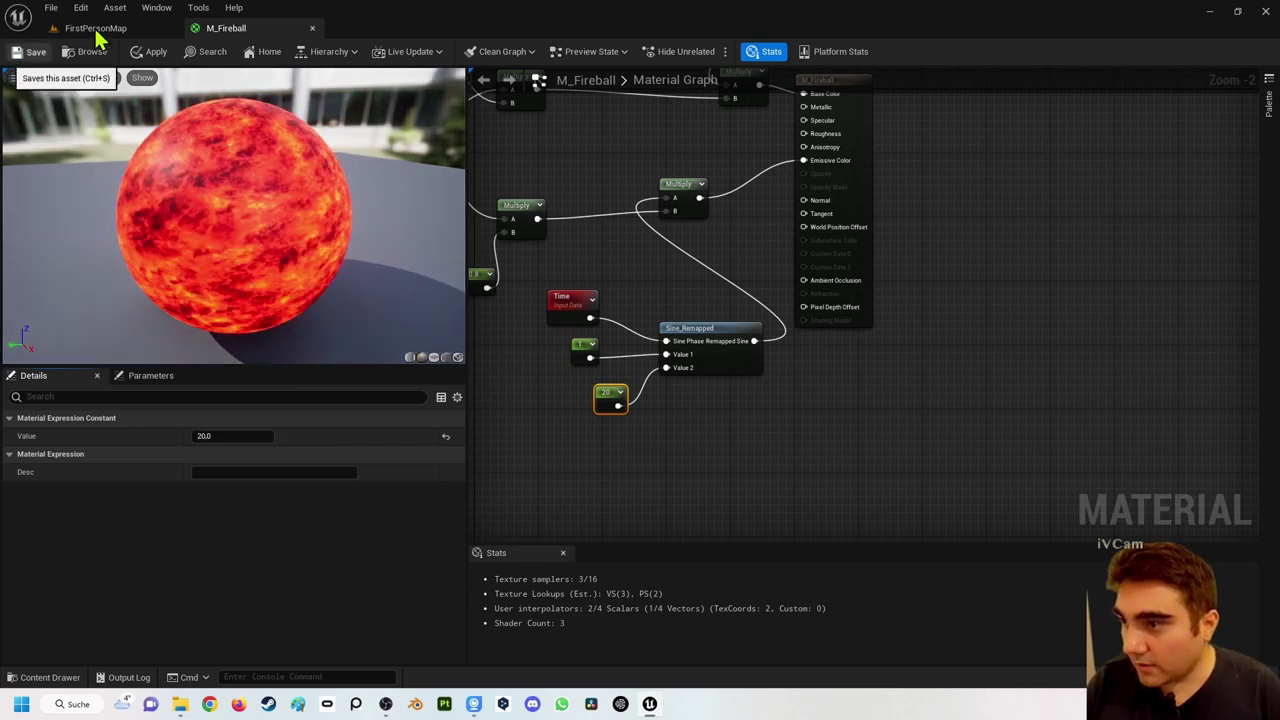
key(ctrl+s)
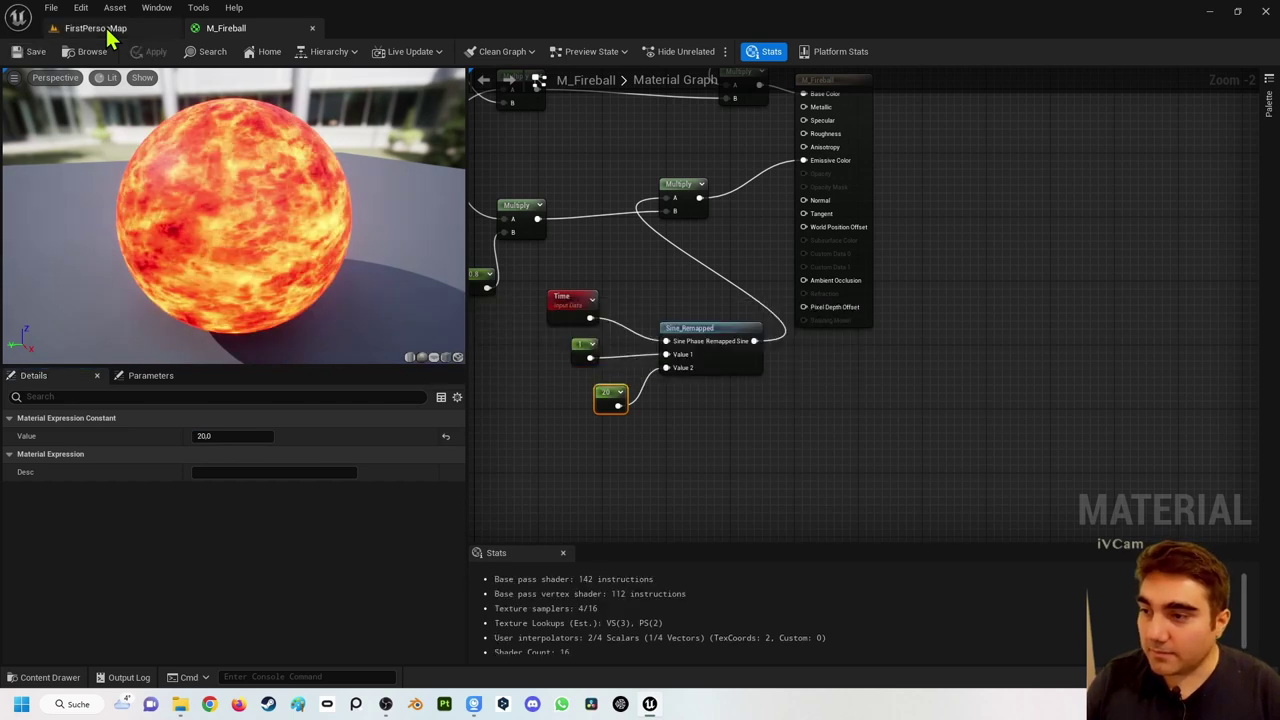
click(108, 30)
Step: Frame the sphere and drop M_Fireball from the Content Browser onto it
key(f)
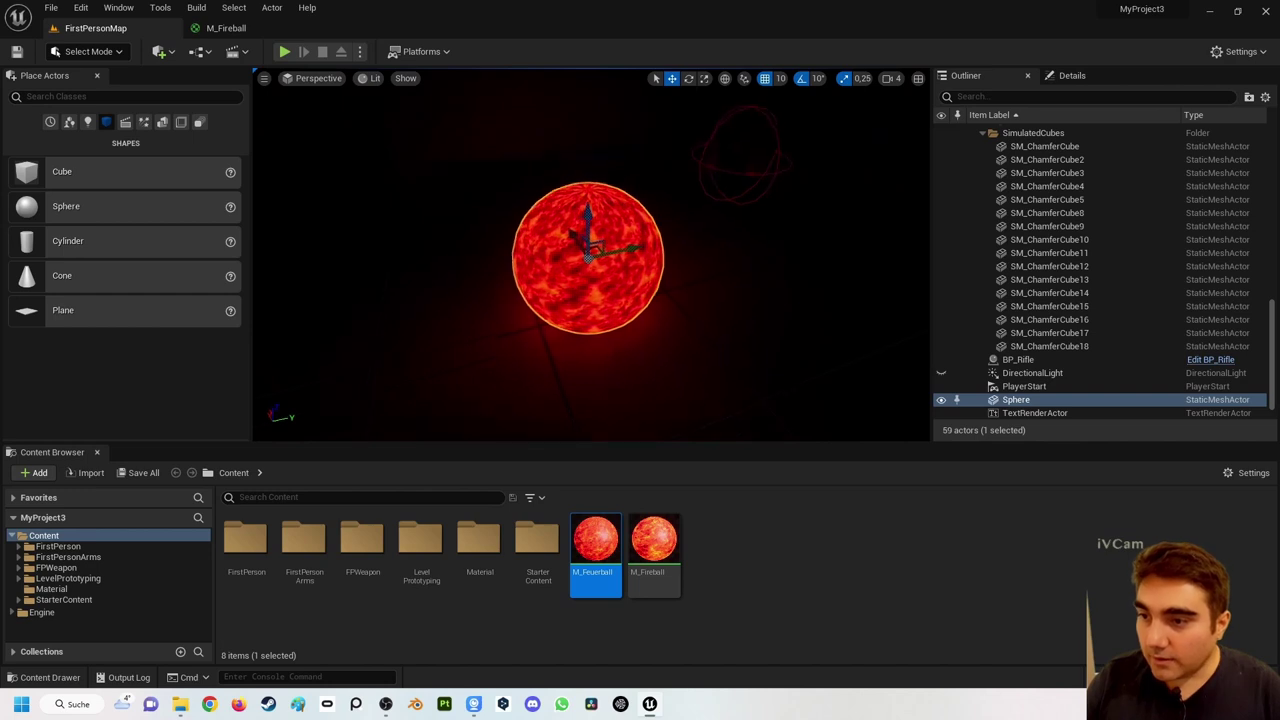
scroll(553, 268, up, 5)
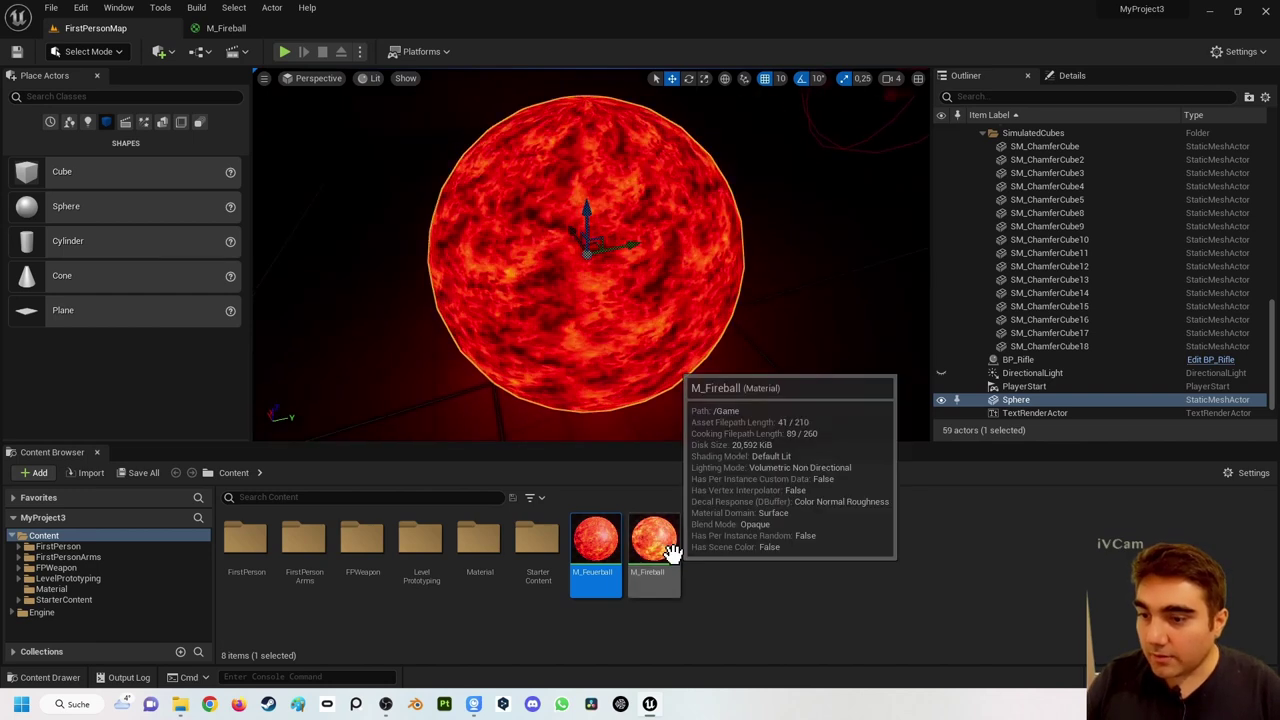
drag(654, 545, 645, 355)
drag(569, 254, 586, 229)
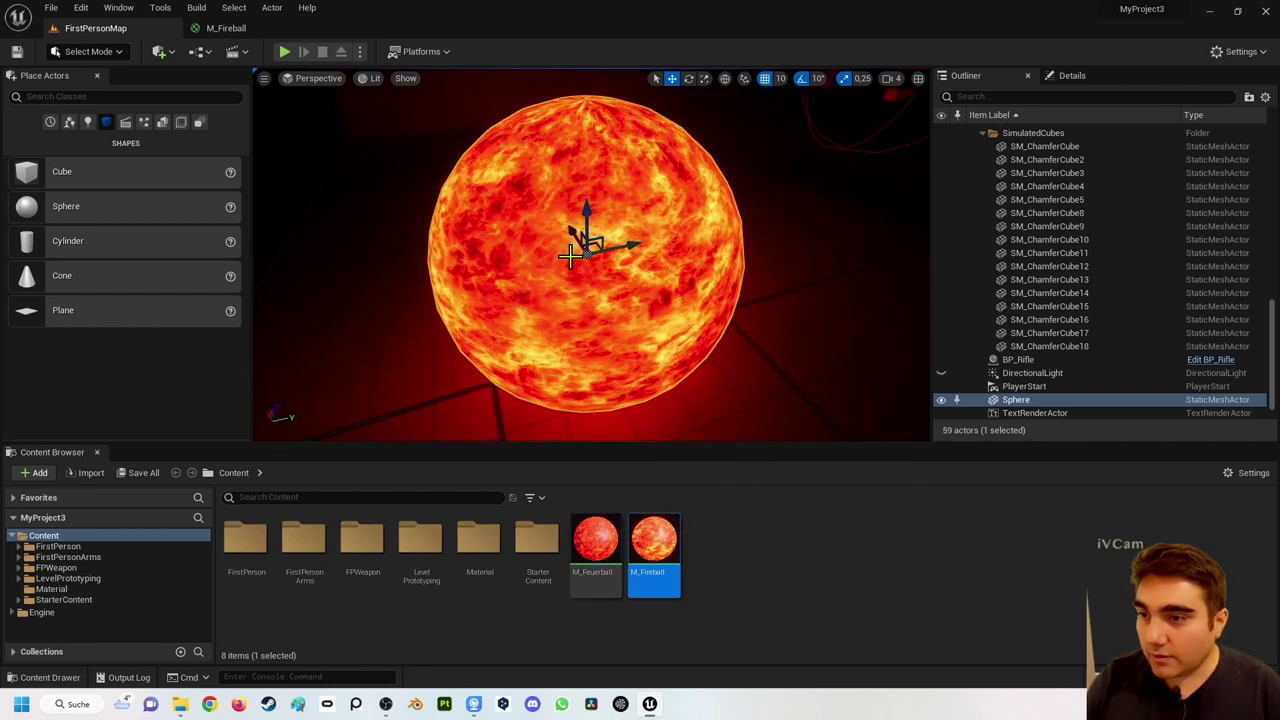
Step: Orbit and zoom the viewport around the glowing fireball sphere
right_drag(586, 229, 600, 240)
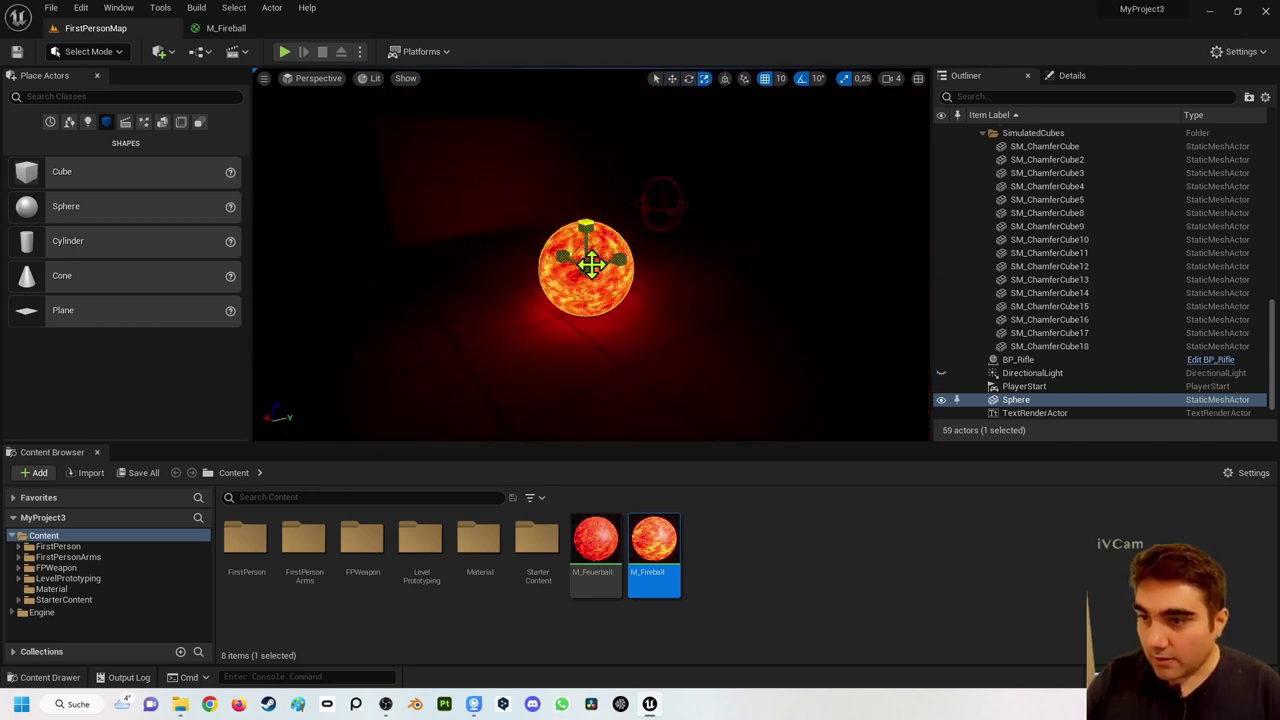
scroll(586, 262, up, 2)
scroll(586, 265, up, 1)
scroll(586, 268, up, 3)
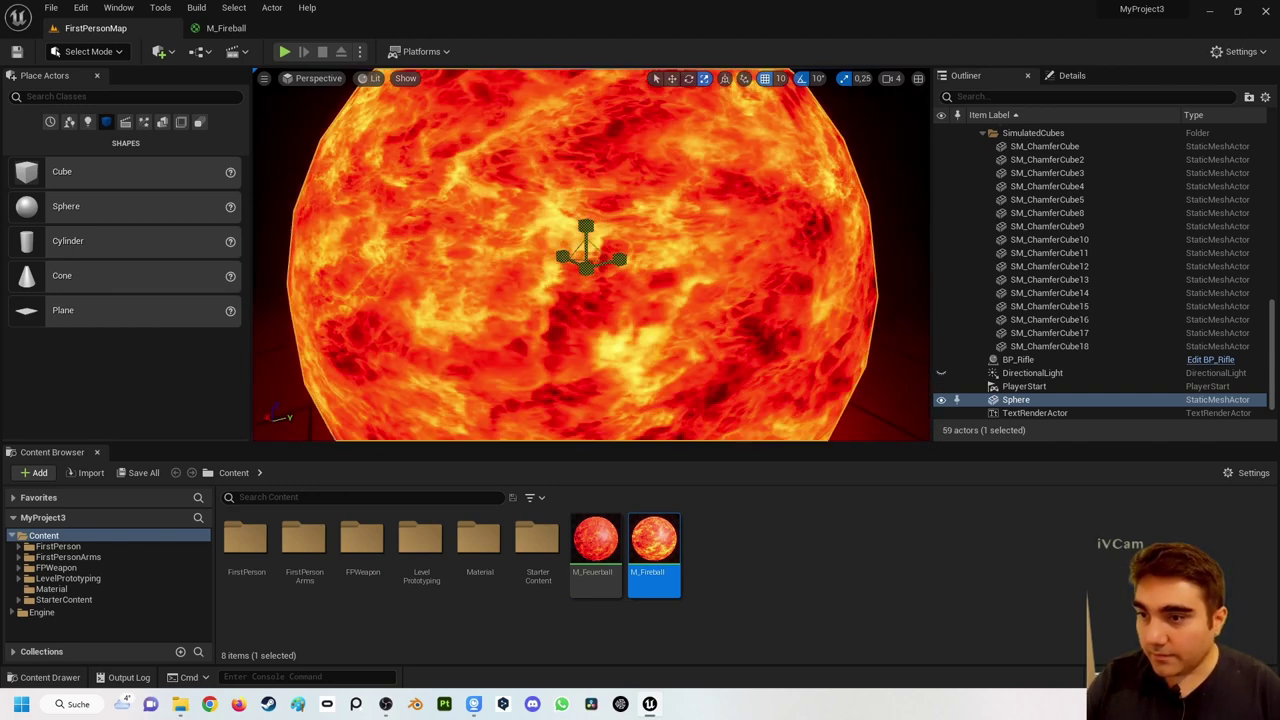
scroll(586, 272, up, 2)
scroll(586, 270, down, 3)
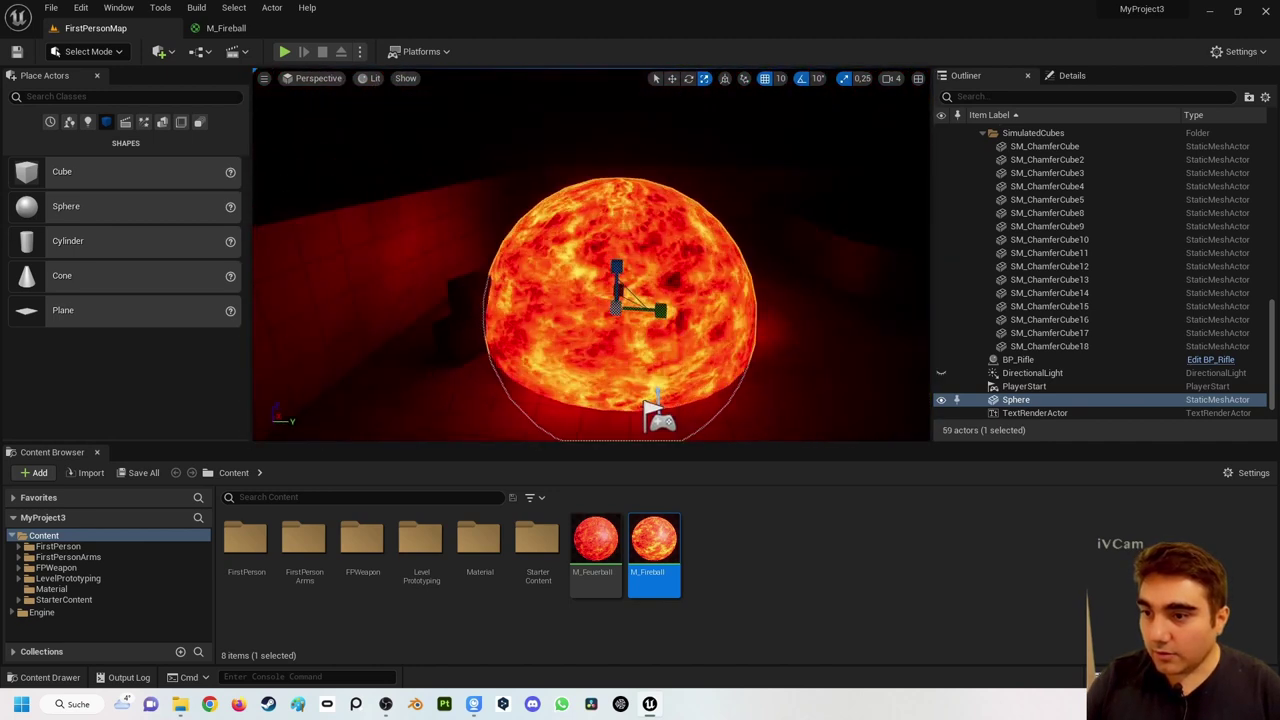
alt+drag(586, 270, 540, 290)
right_click(580, 262)
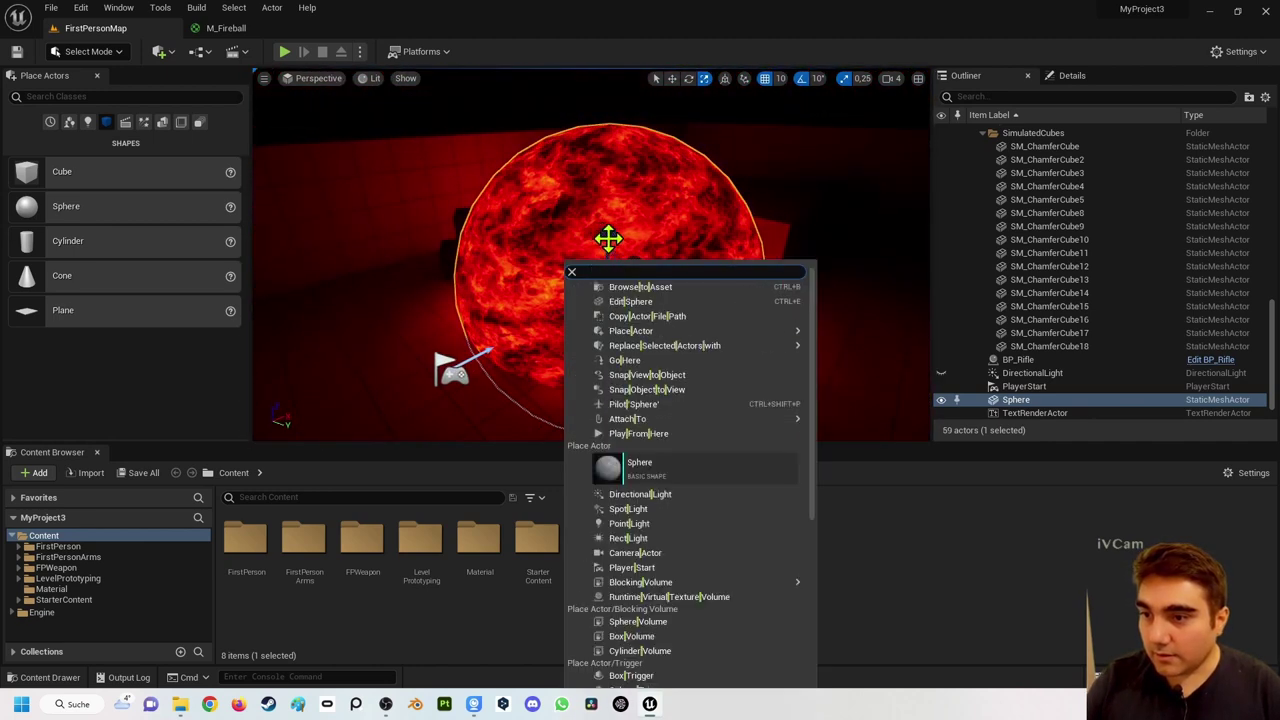
drag(608, 237, 590, 219)
key(w)
right_drag(590, 219, 600, 240)
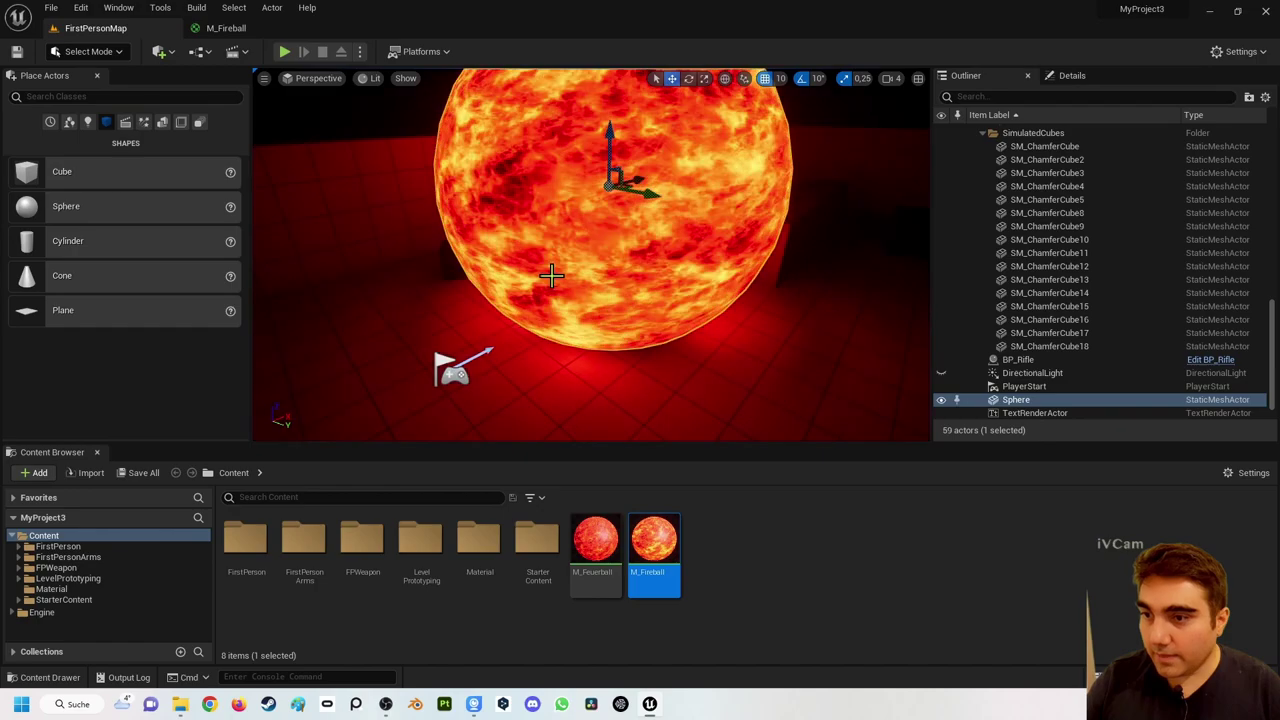
Step: Play the level, walk back to view the whole fireball, then stop playing
click(284, 51)
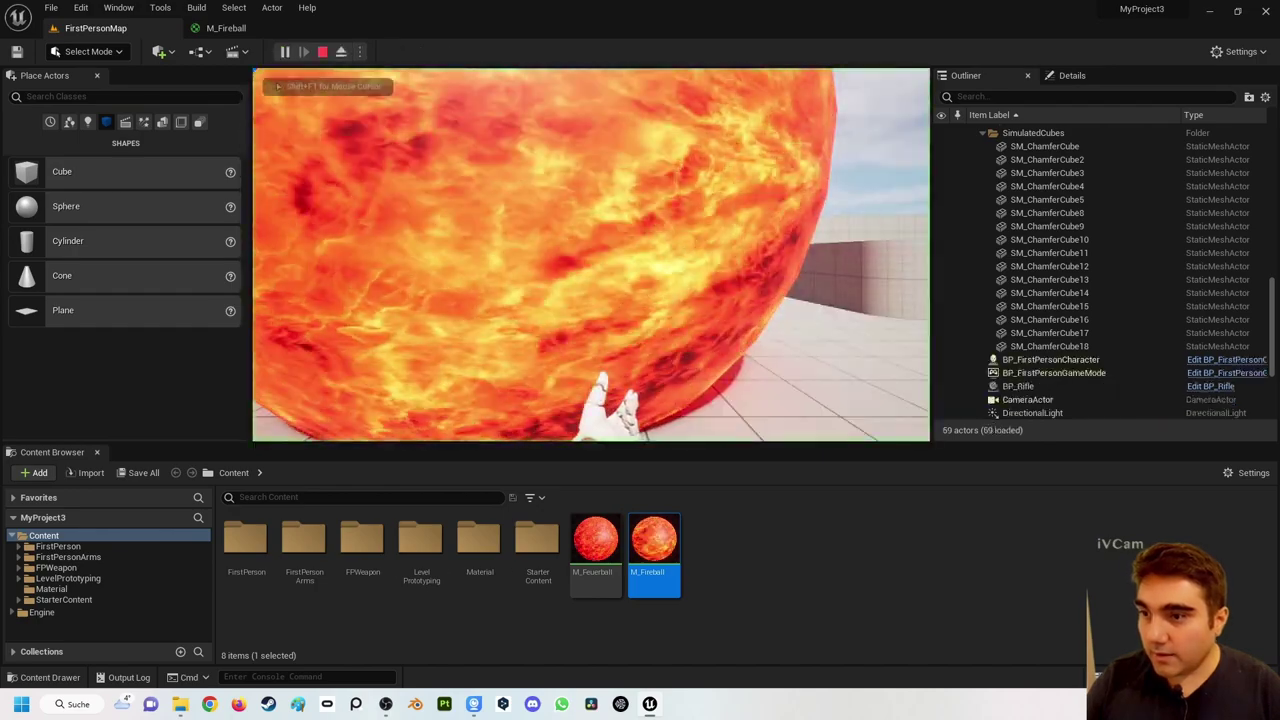
key(Escape)
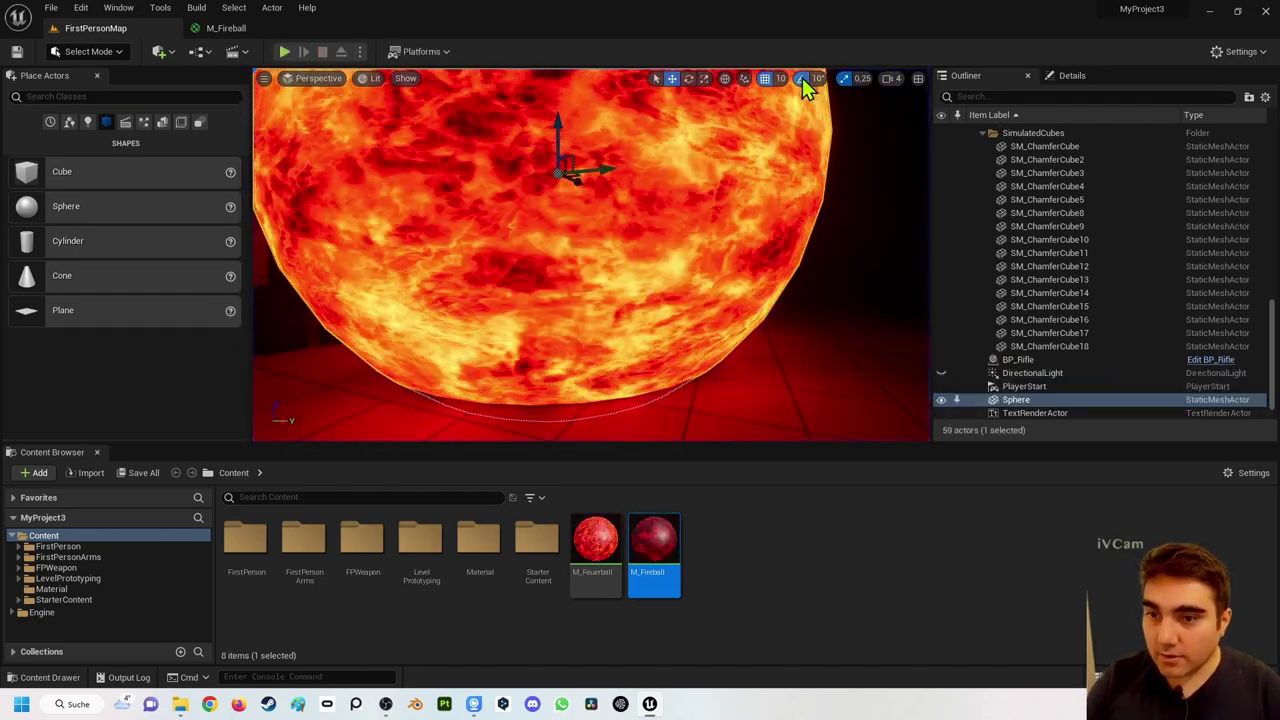
key(alt+p)
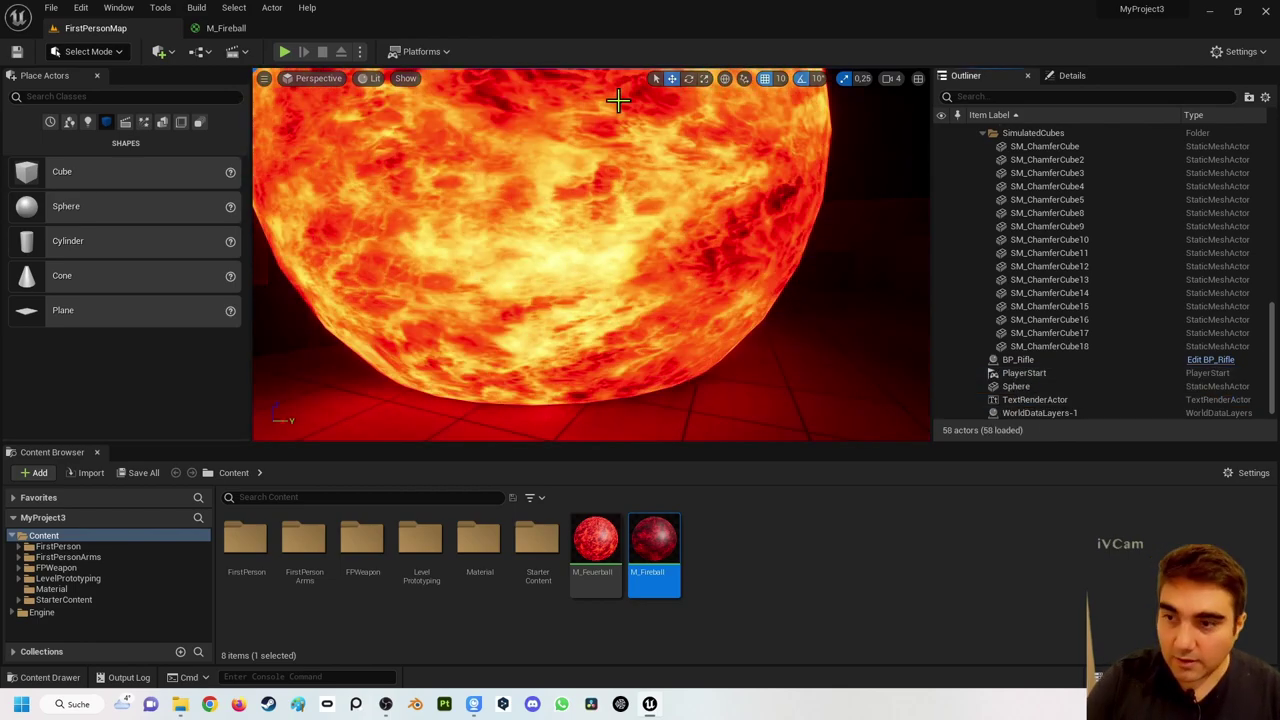
click(284, 51)
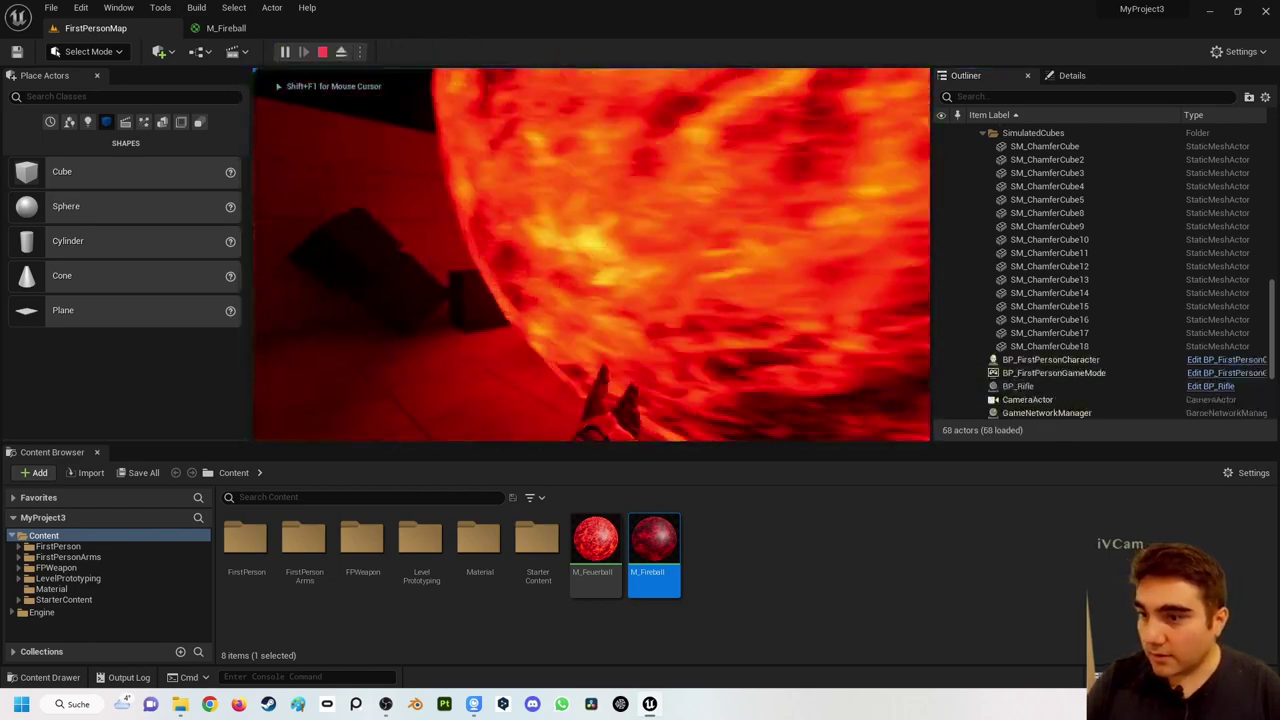
key(s)
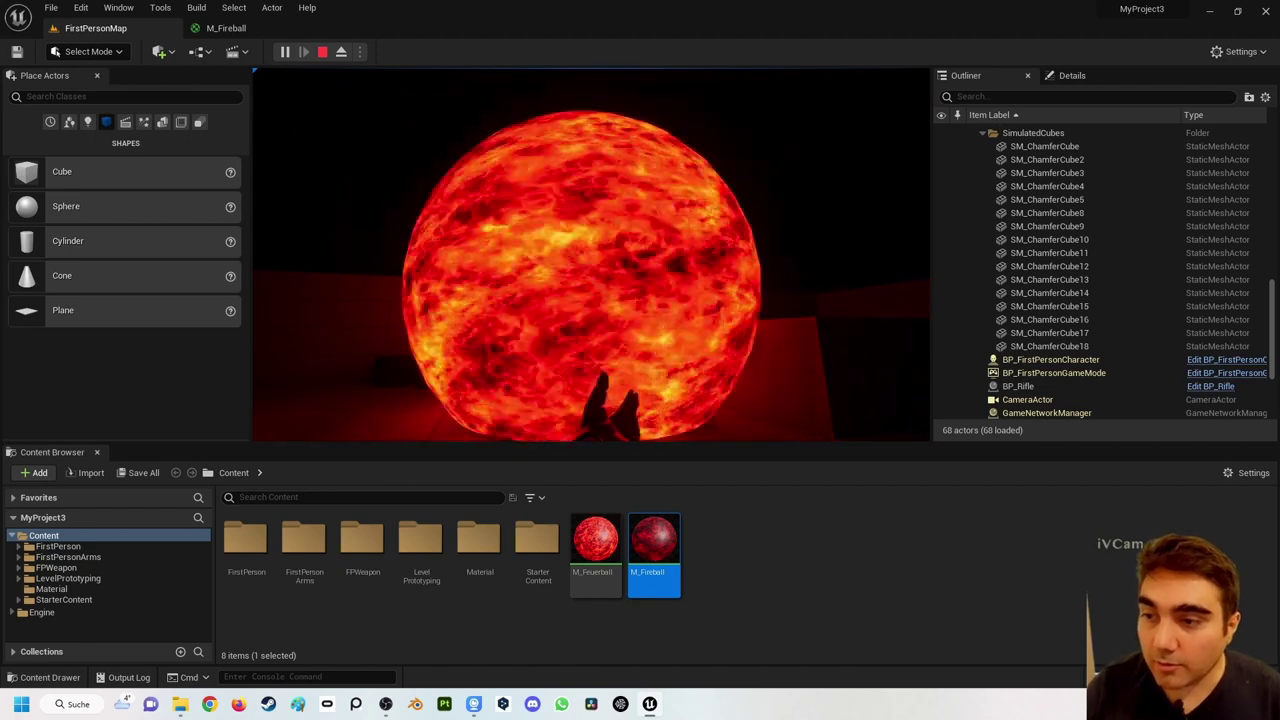
key(Escape)
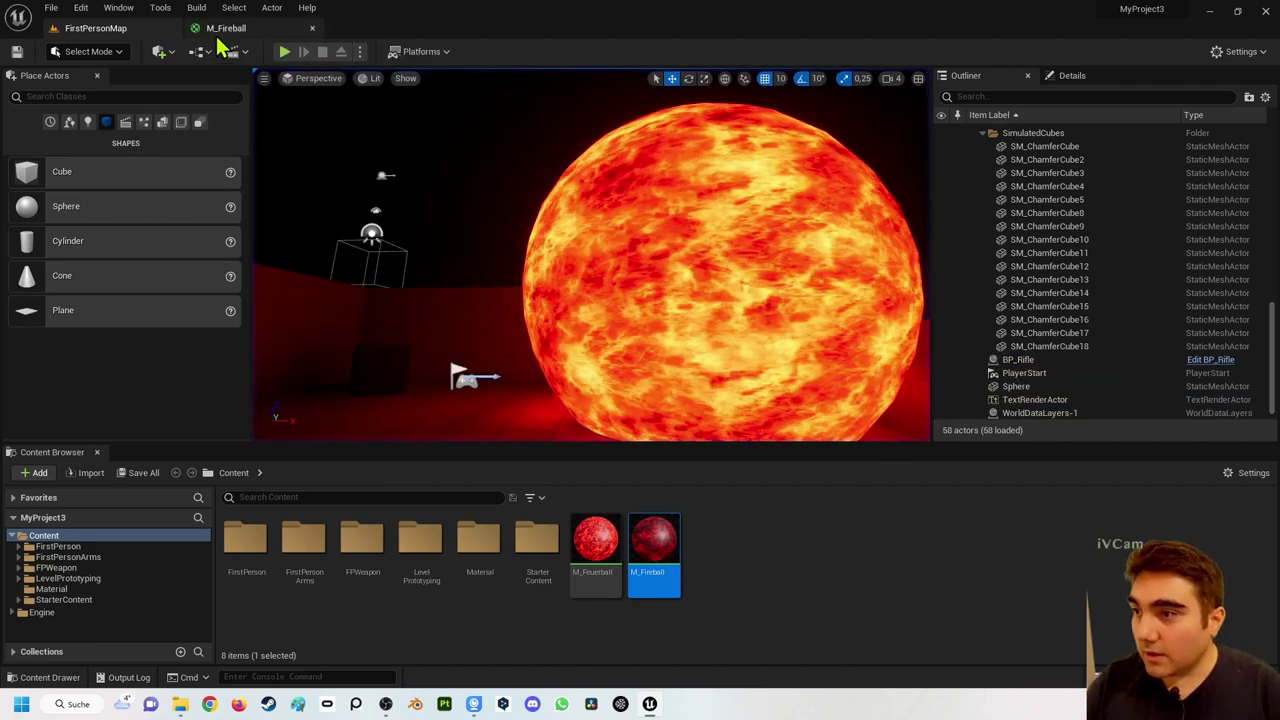
Step: Return to the M_Fireball material graph and look over the Texture Sample node
click(226, 28)
scroll(531, 257, down, 6)
scroll(757, 328, up, 3)
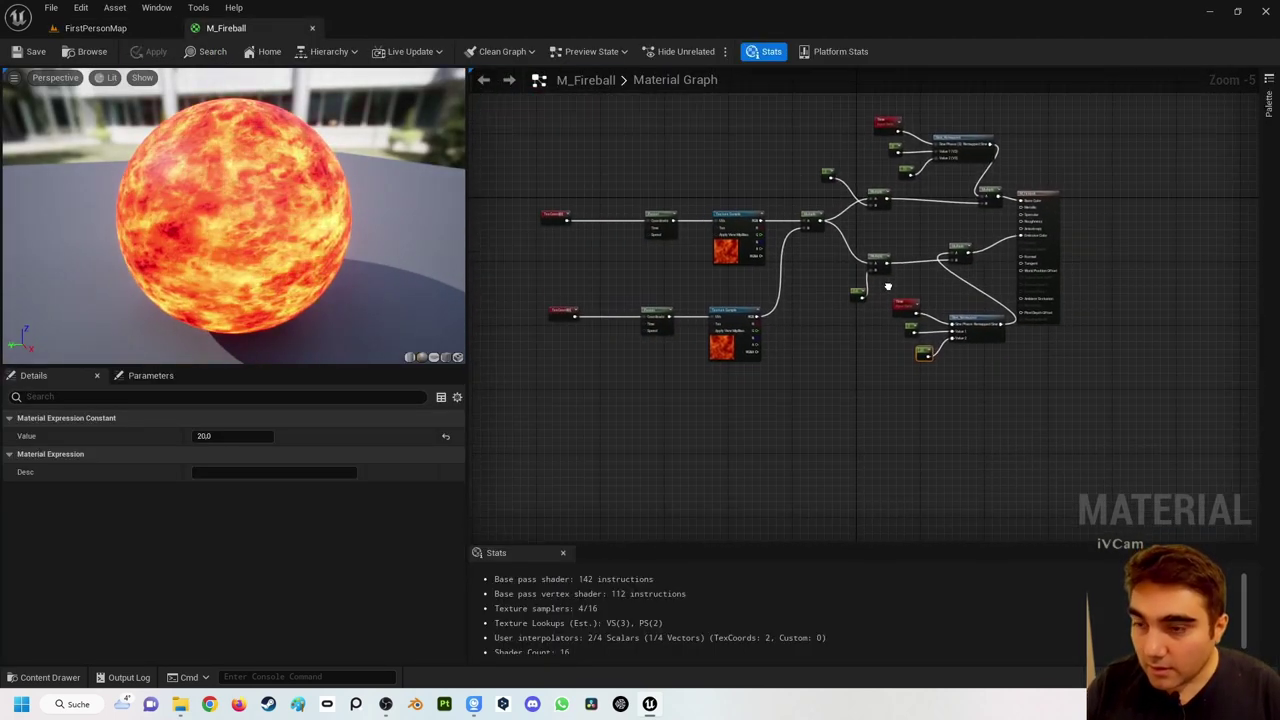
right_click(918, 304)
scroll(818, 280, up, 3)
right_click(900, 300)
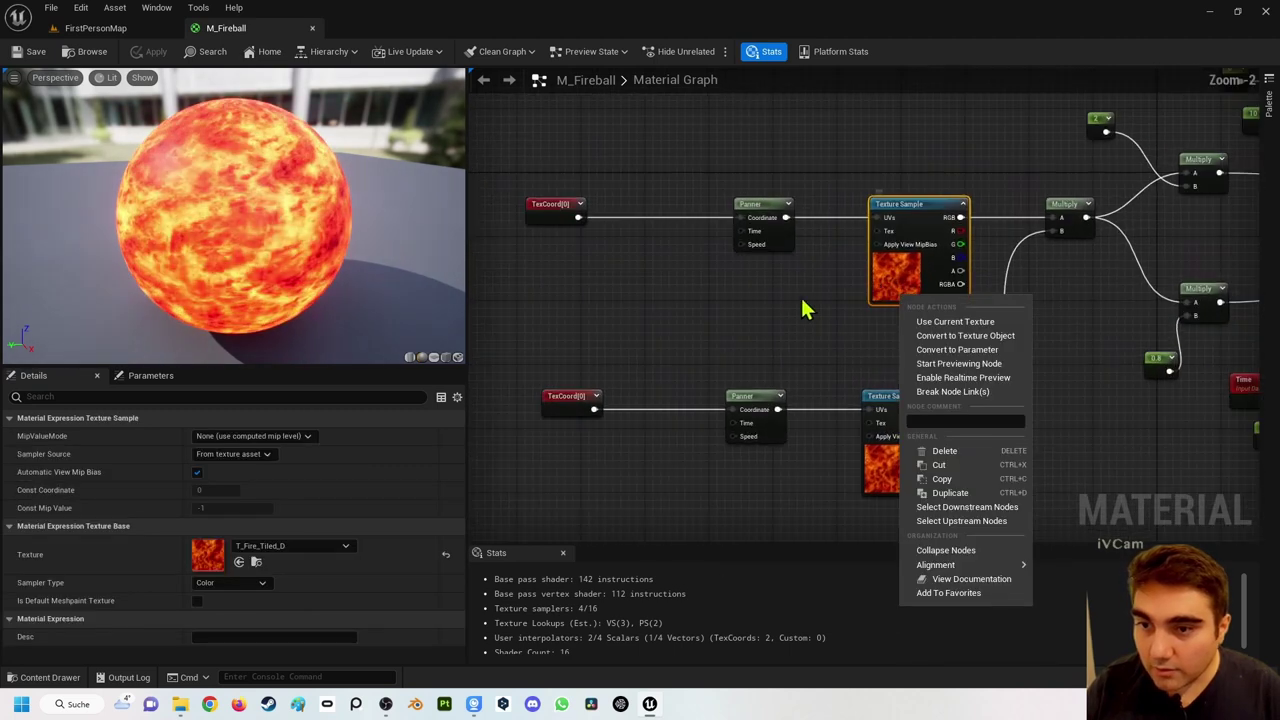
click(828, 342)
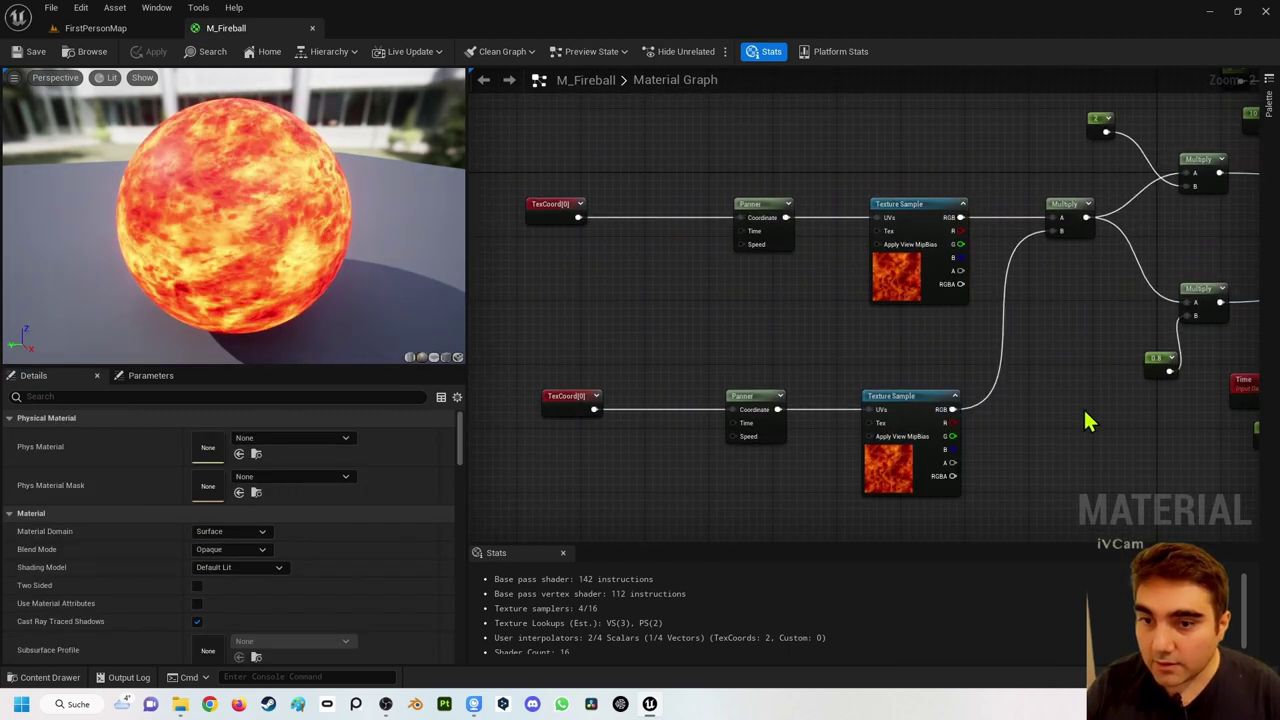
Step: Pan across the graph to inspect the M_Fireball output node and the sine nodes
right_drag(1088, 422, 604, 500)
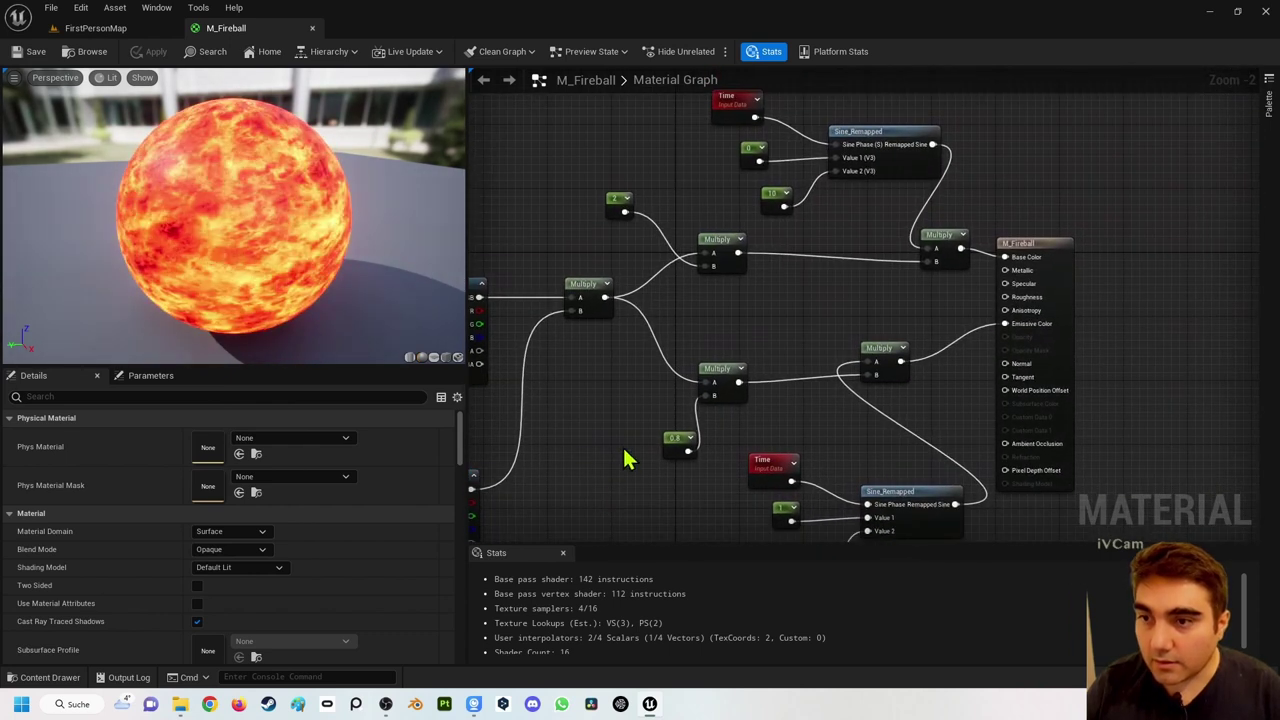
scroll(624, 458, down, 1)
right_drag(631, 446, 654, 400)
right_click(655, 410)
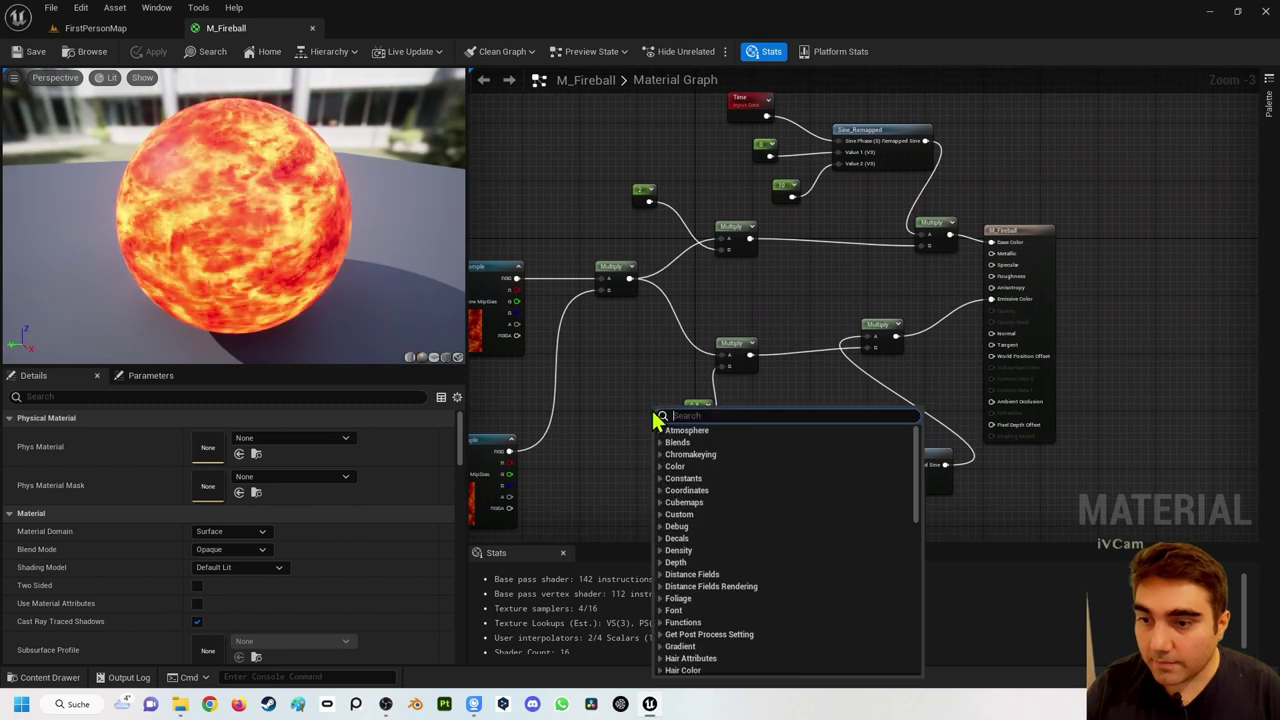
click(610, 412)
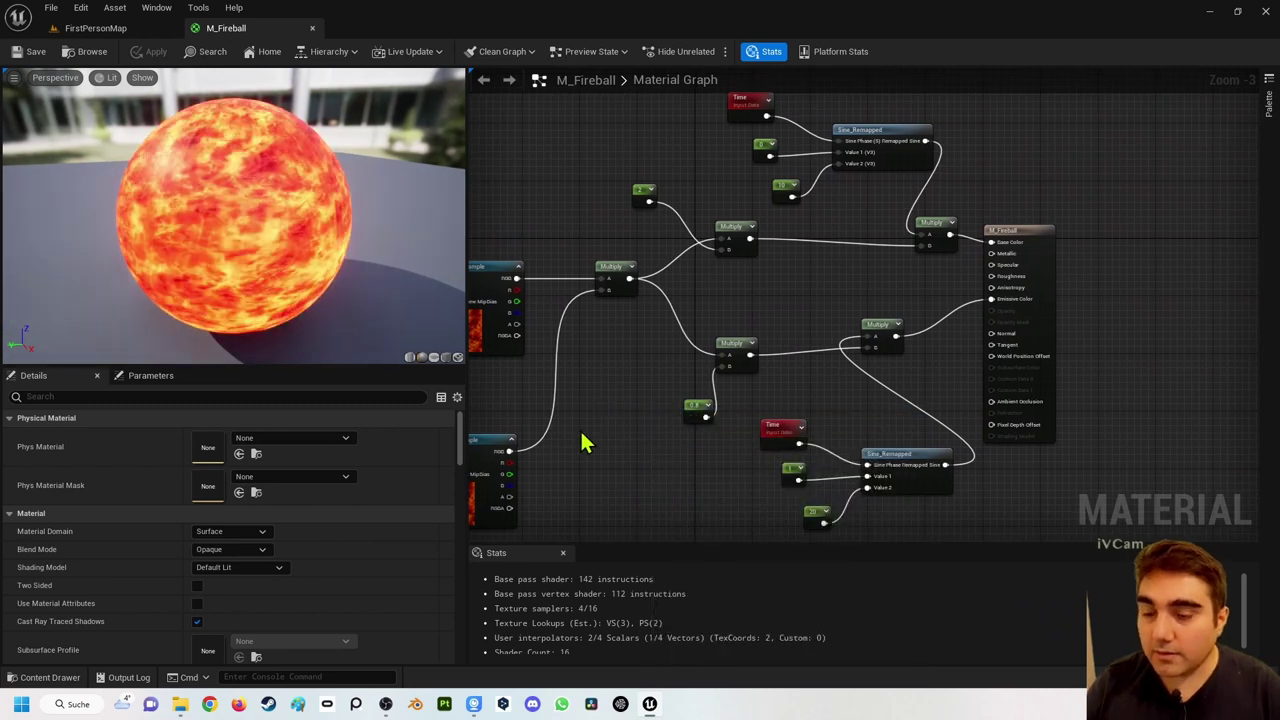